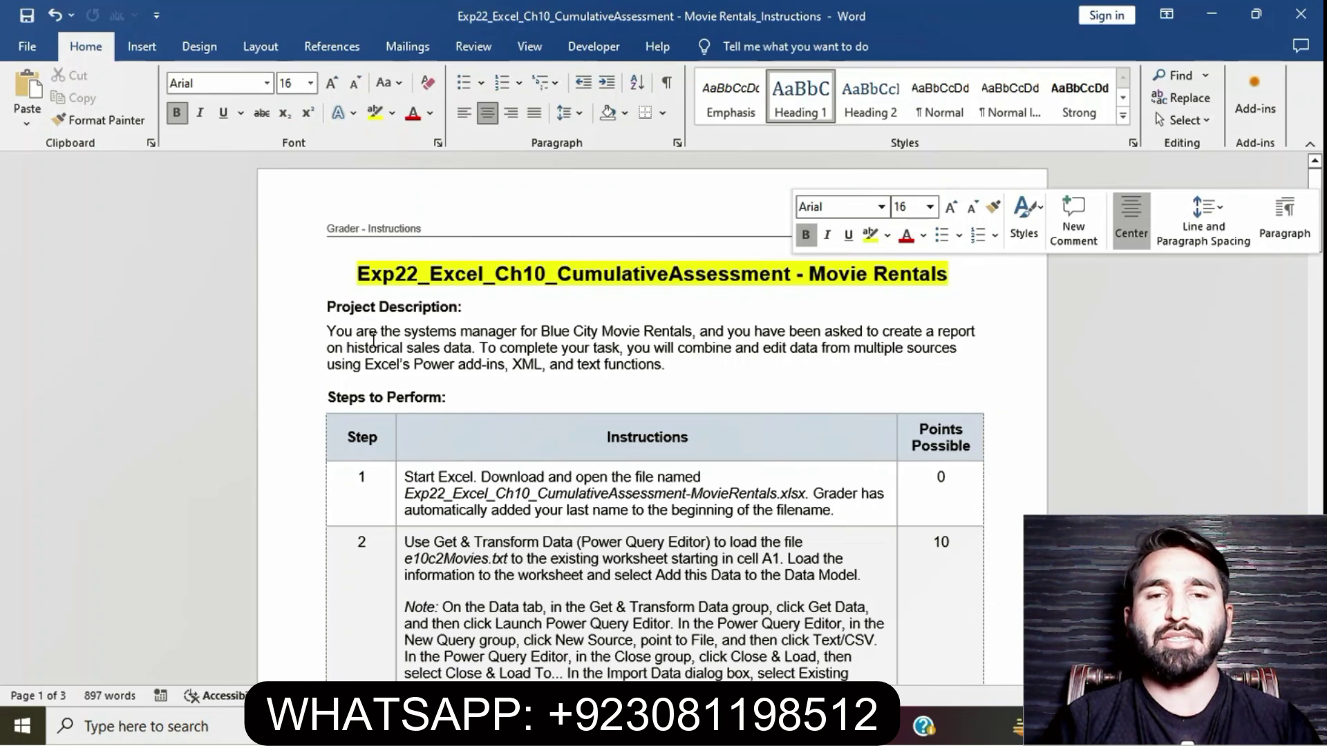
# Highlight the Project Description paragraph of the instructions in yellow
pyautogui.moveTo(326, 331); pyautogui.dragTo(677, 369)
pyautogui.click(751, 335)
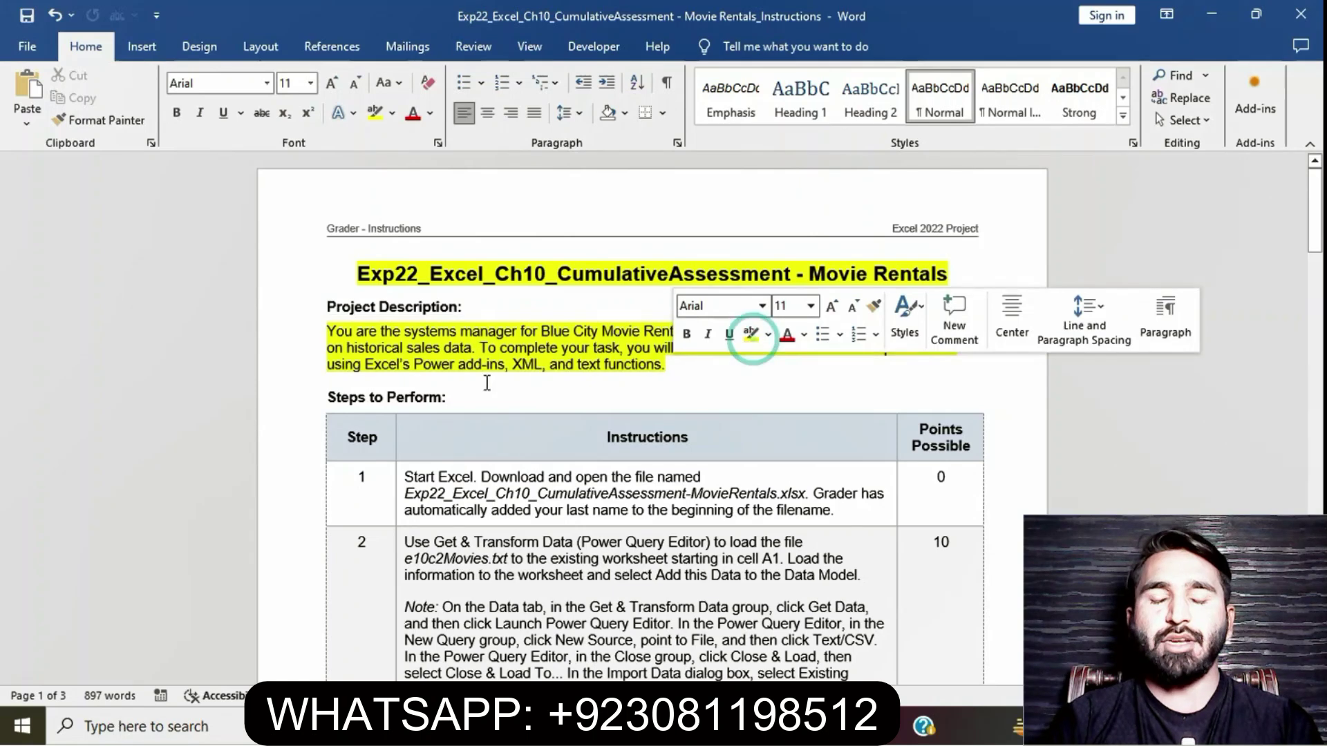
pyautogui.click(604, 389)
# Highlight the step 1 instruction text in yellow and select the workbook file name within it
pyautogui.click(1315, 220)
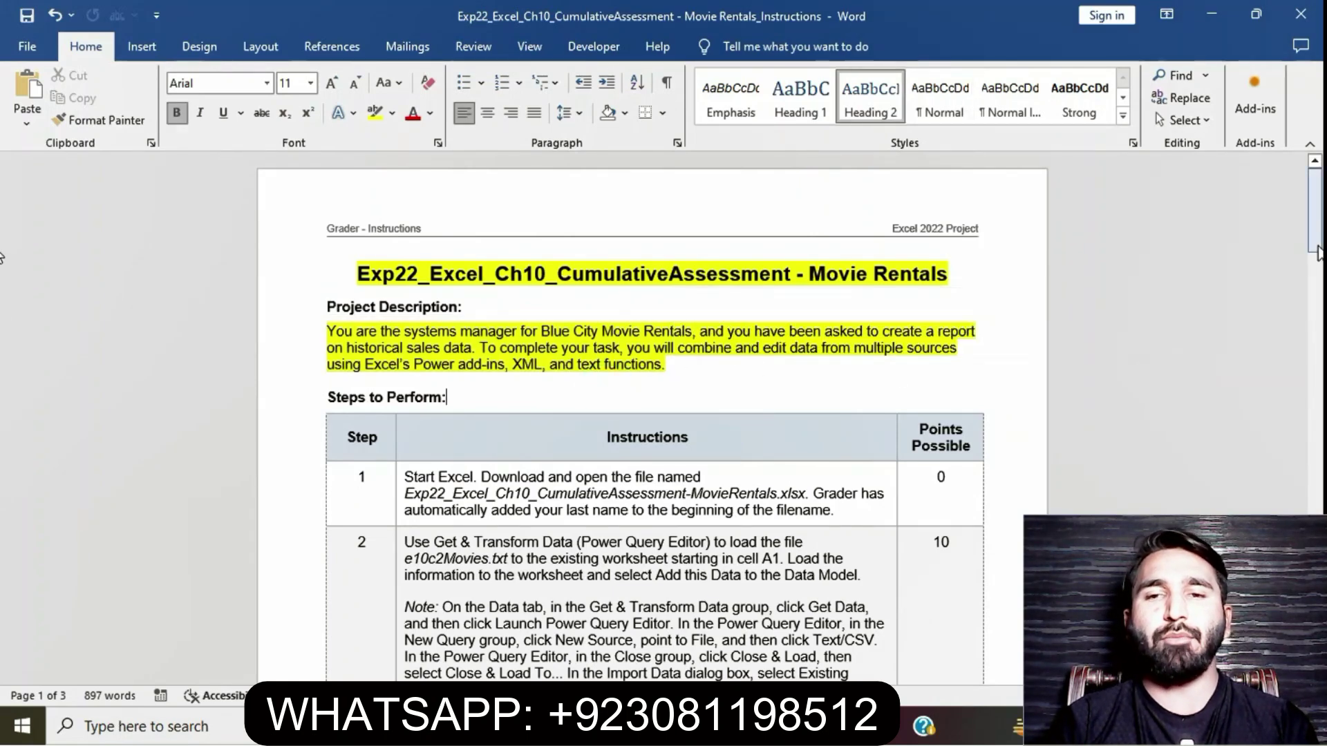
pyautogui.moveTo(1315, 220); pyautogui.dragTo(1315, 261)
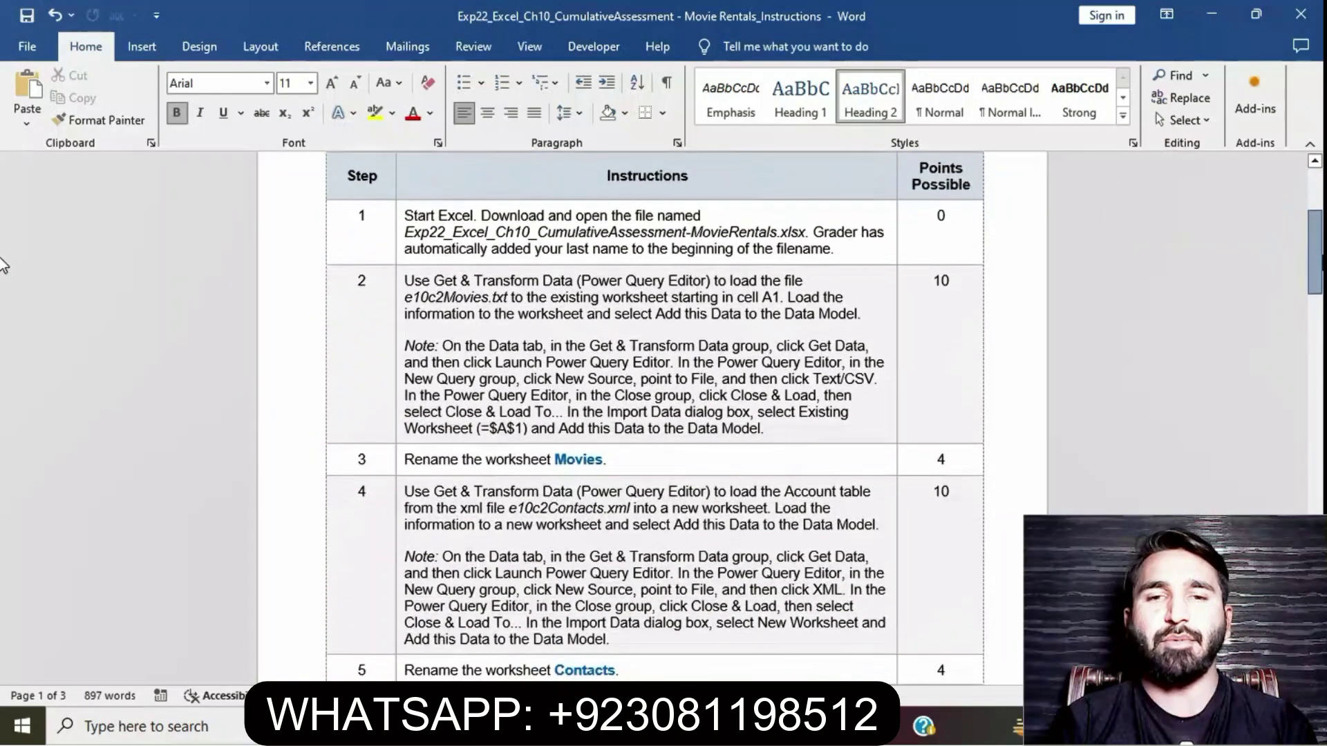
pyautogui.click(396, 219)
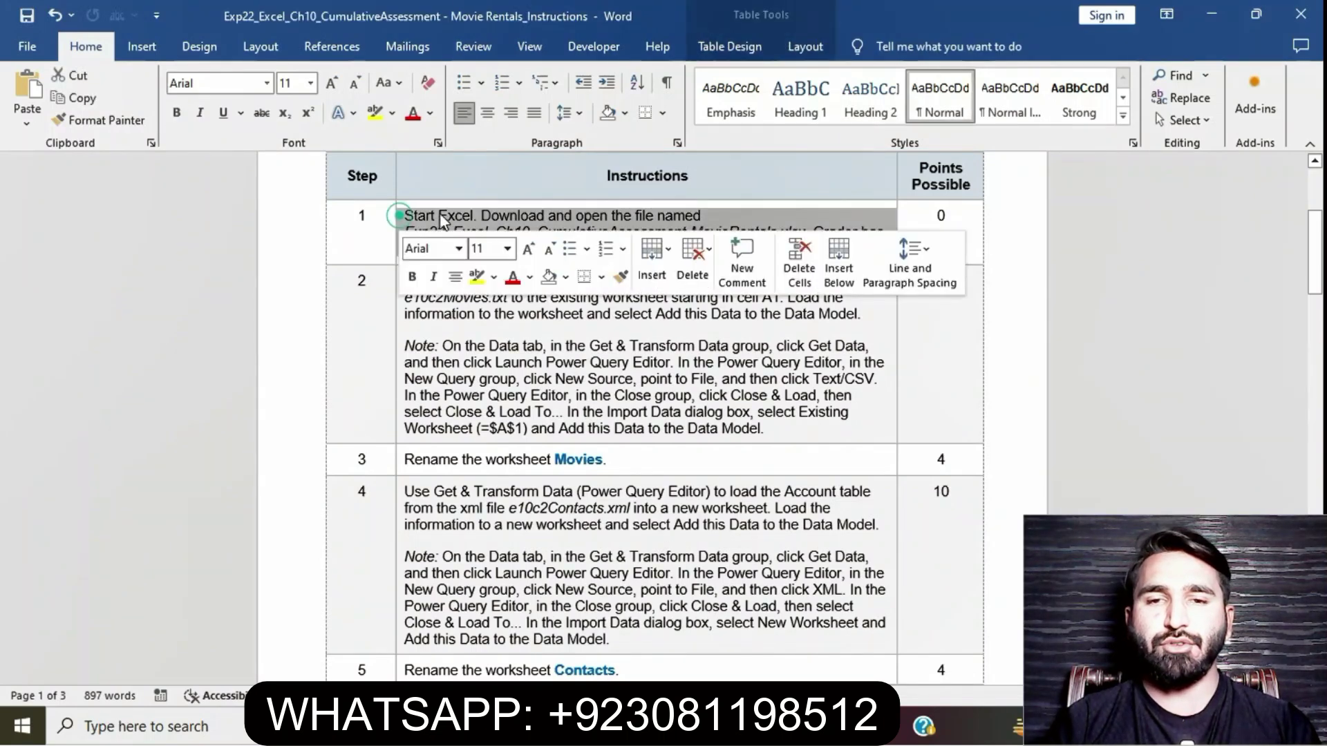
pyautogui.click(476, 276)
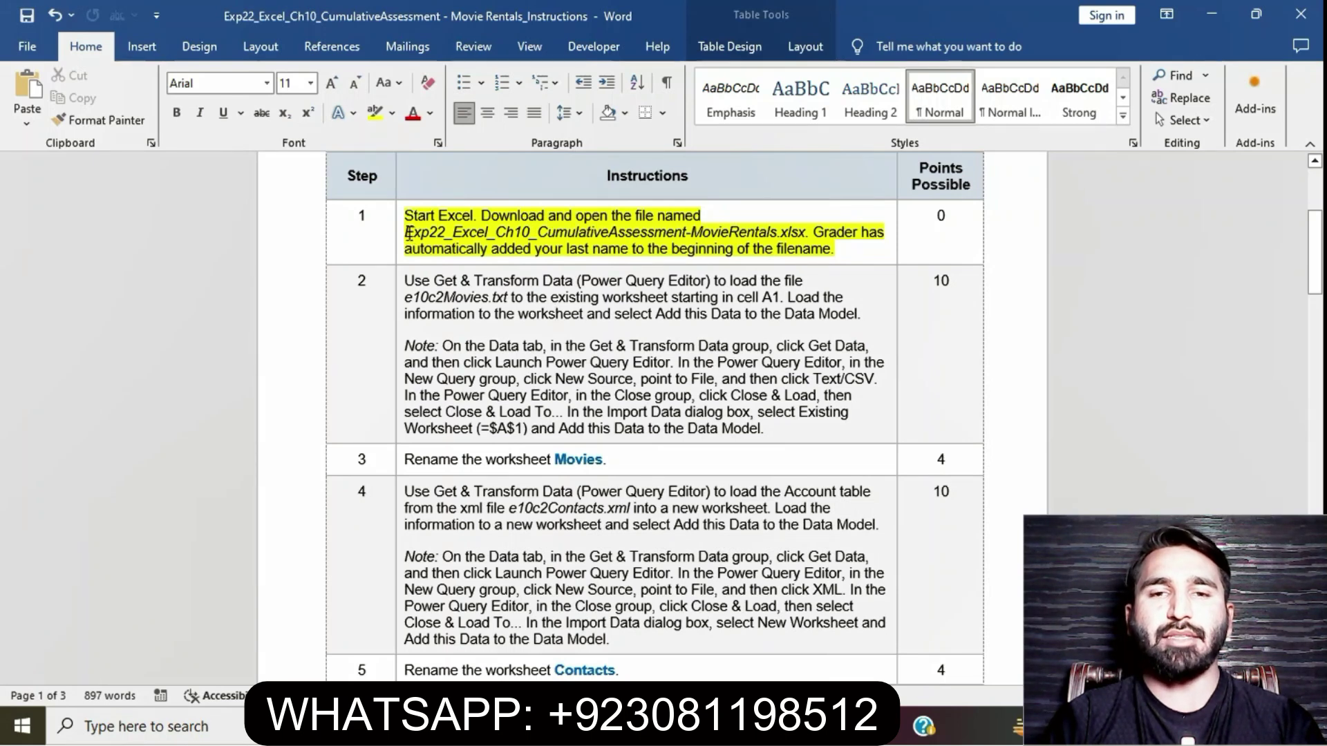
pyautogui.moveTo(406, 232); pyautogui.dragTo(805, 235)
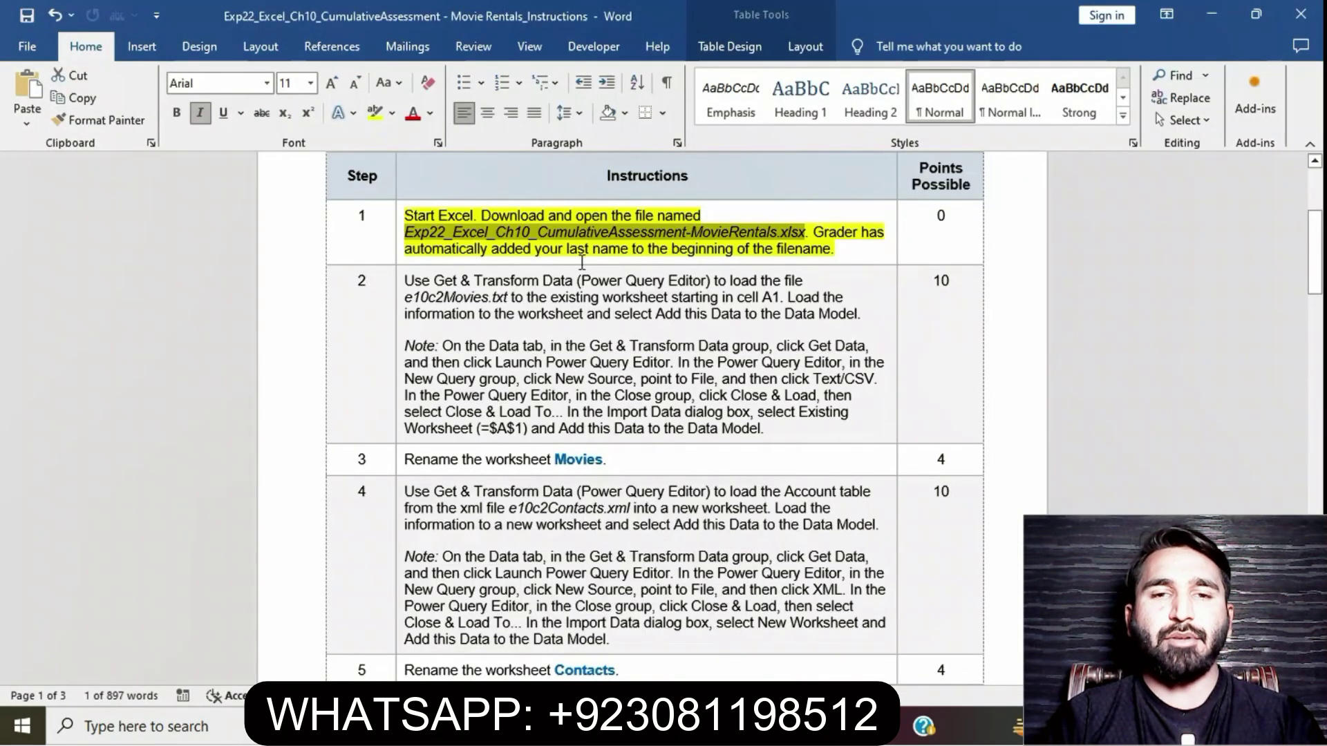
pyautogui.click(789, 254)
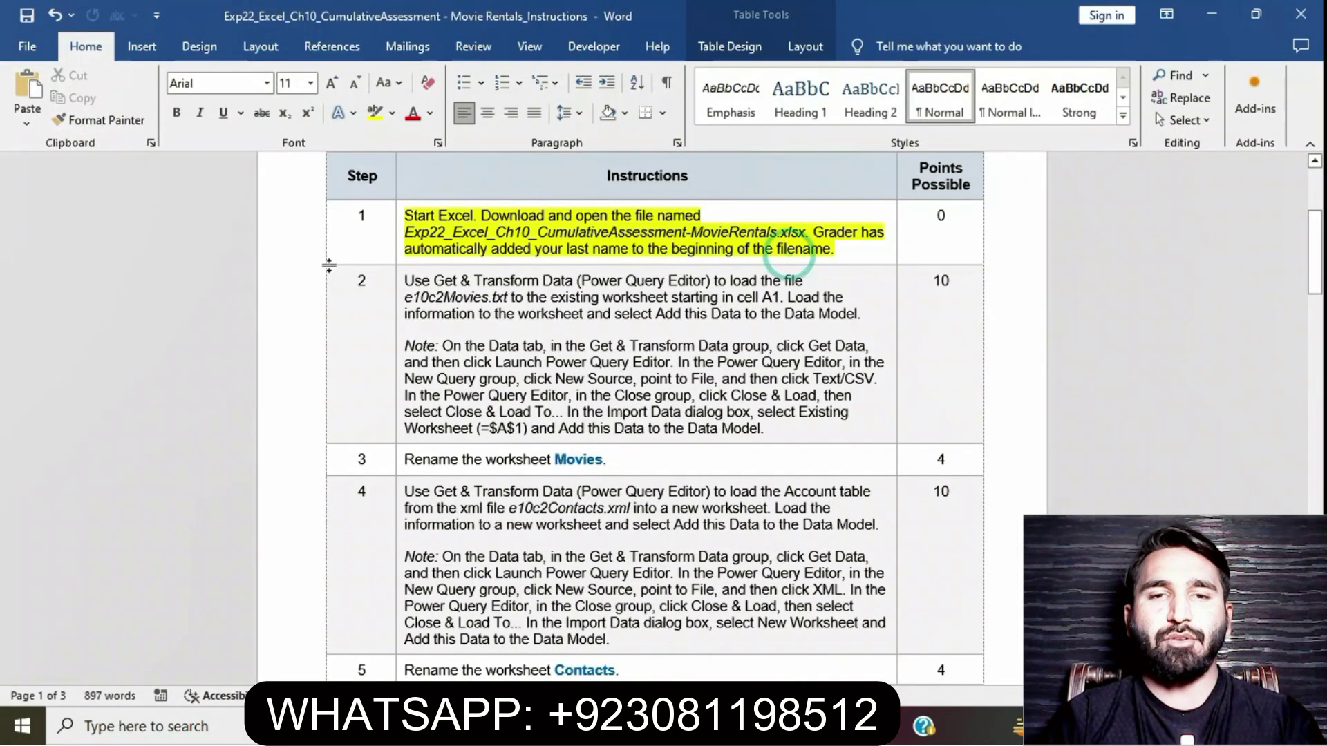
# Remove the highlight from the step 1 instruction and highlight the whole step 2 instruction in yellow
pyautogui.click(395, 216)
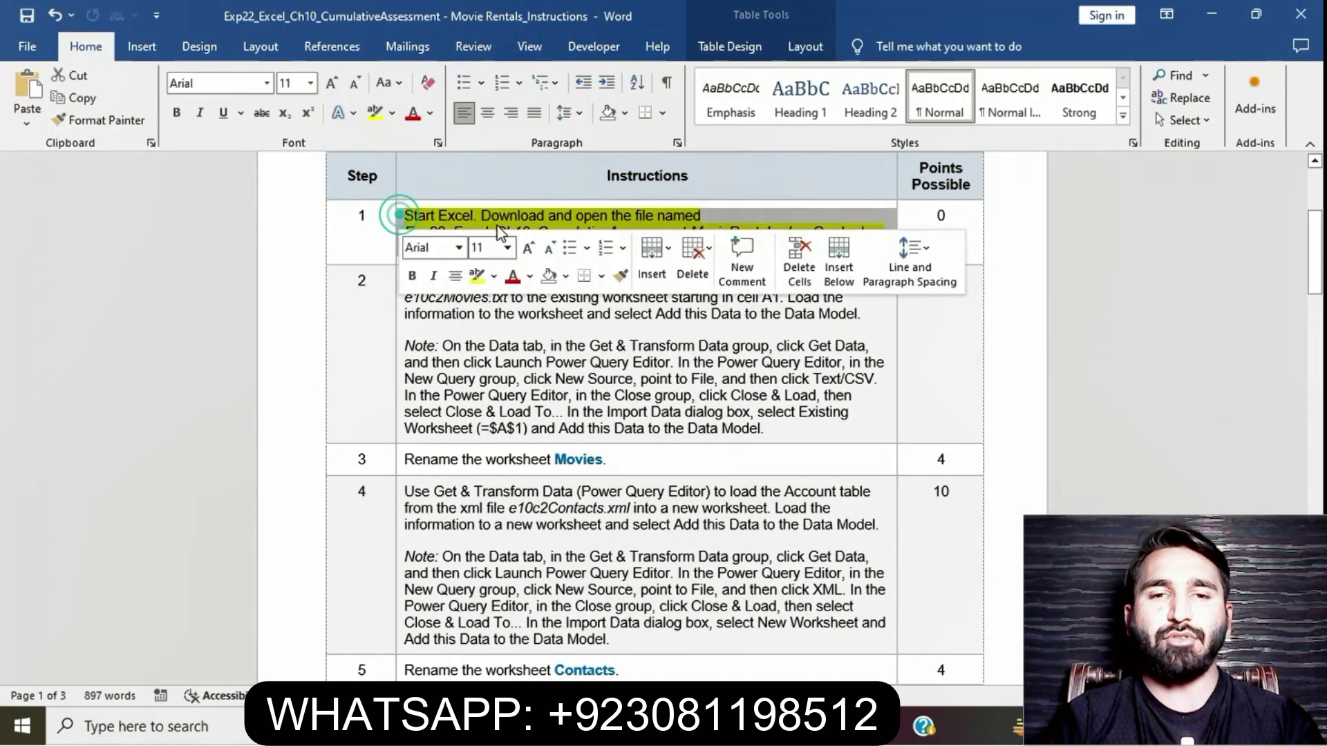
pyautogui.click(477, 277)
pyautogui.click(374, 316)
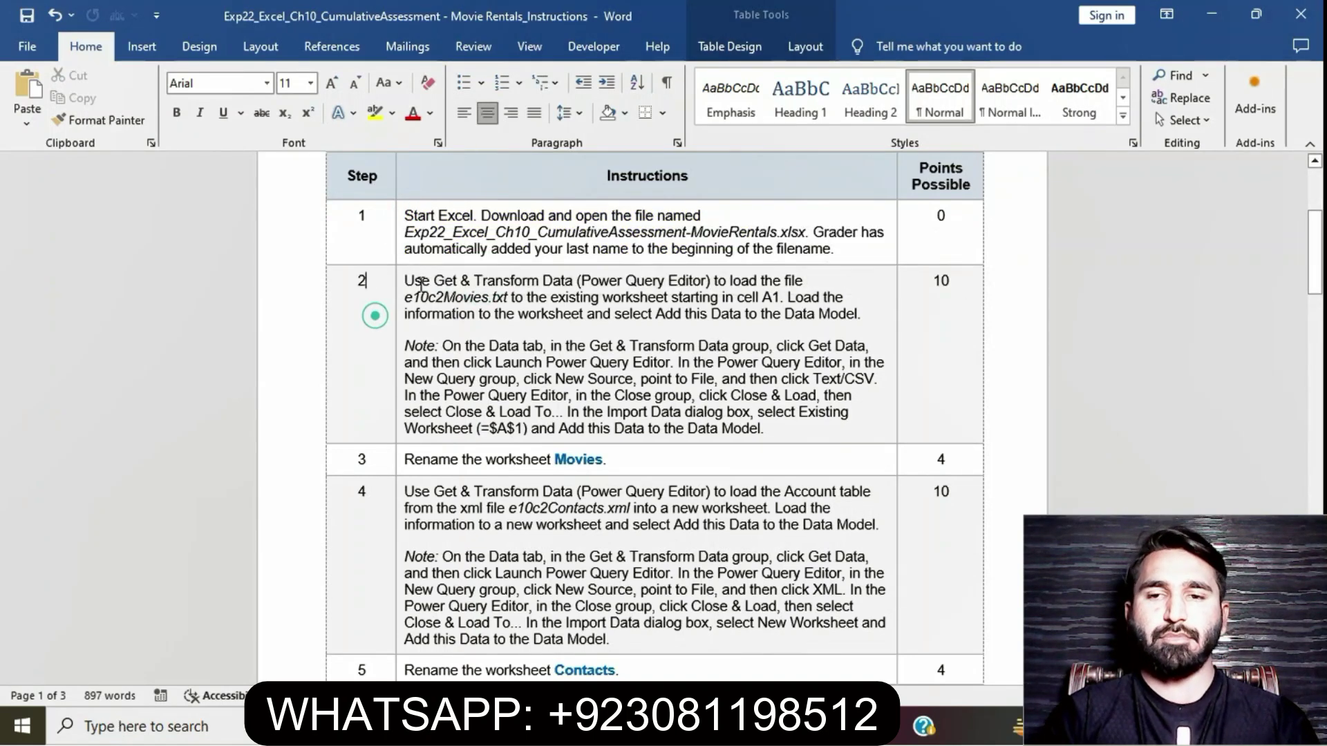
pyautogui.click(398, 283)
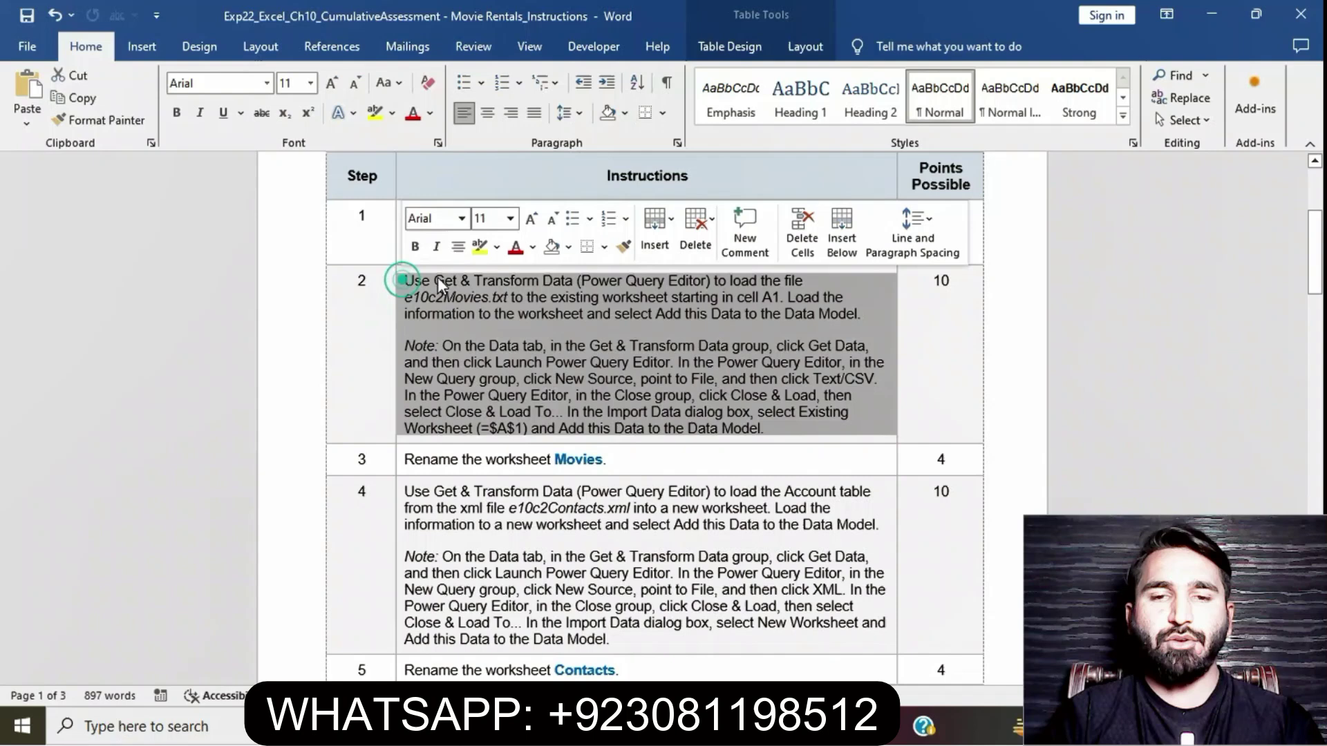
pyautogui.click(478, 247)
pyautogui.click(474, 330)
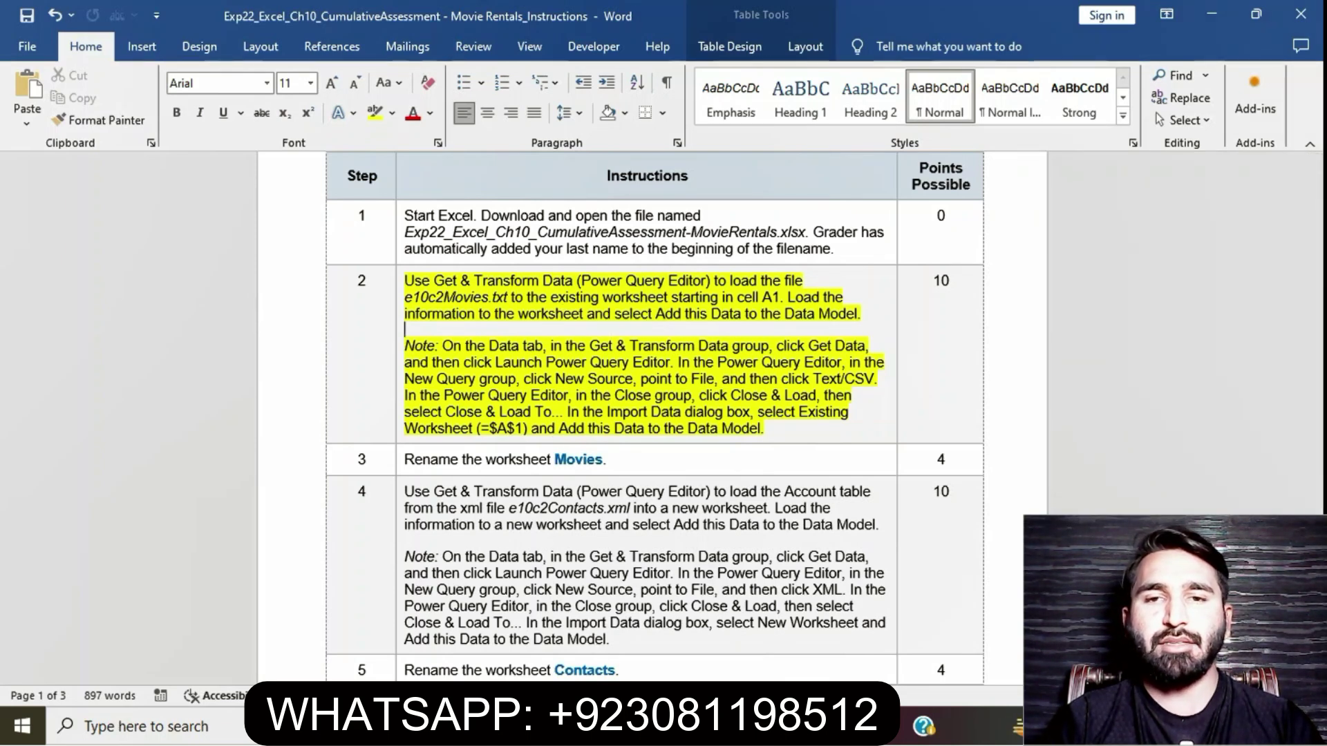
# Switch to the Exp22_Excel_Ch10_CumulativeAssessment-MovieRentals workbook in Excel and show its data import commands
pyautogui.moveTo(636, 725)
pyautogui.click(653, 674)
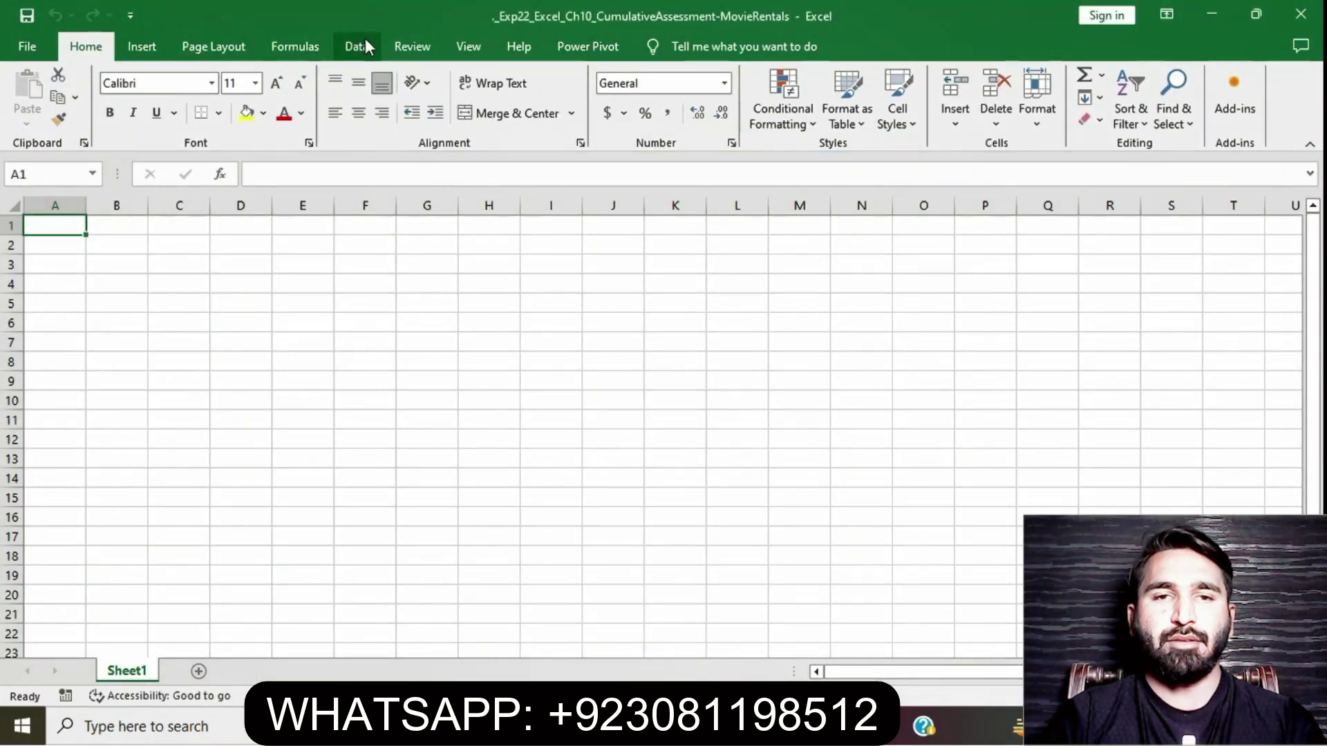
pyautogui.click(359, 47)
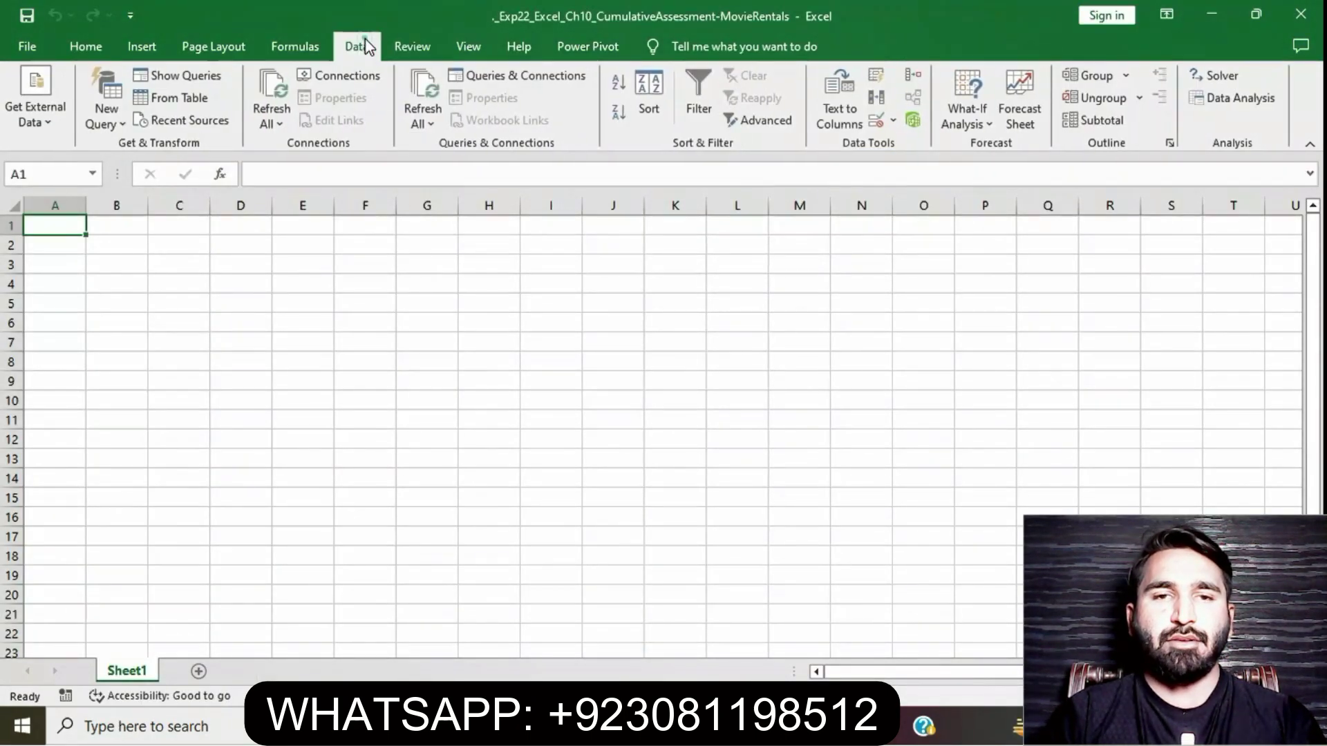
pyautogui.click(109, 119)
pyautogui.click(143, 154)
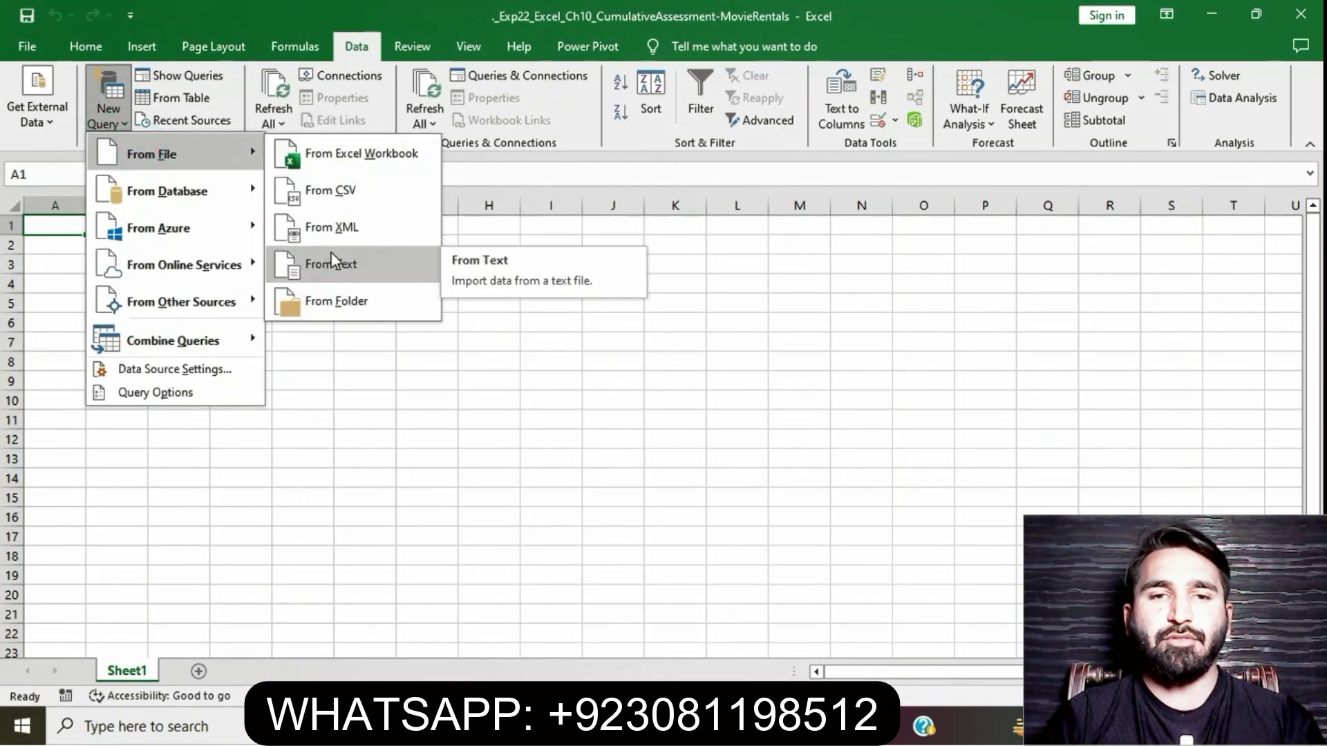
pyautogui.click(331, 457)
# Try to delete the worksheet Sheet1
pyautogui.rightClick(137, 672)
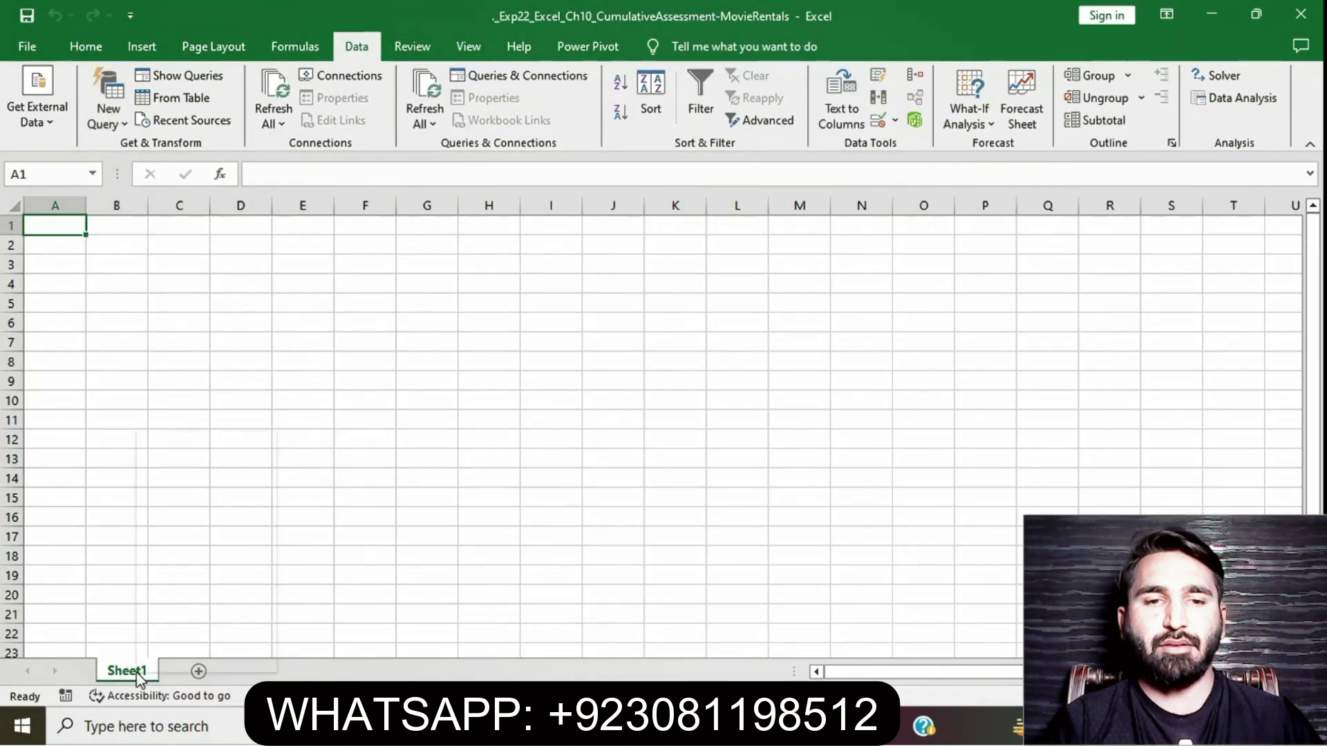
pyautogui.click(184, 464)
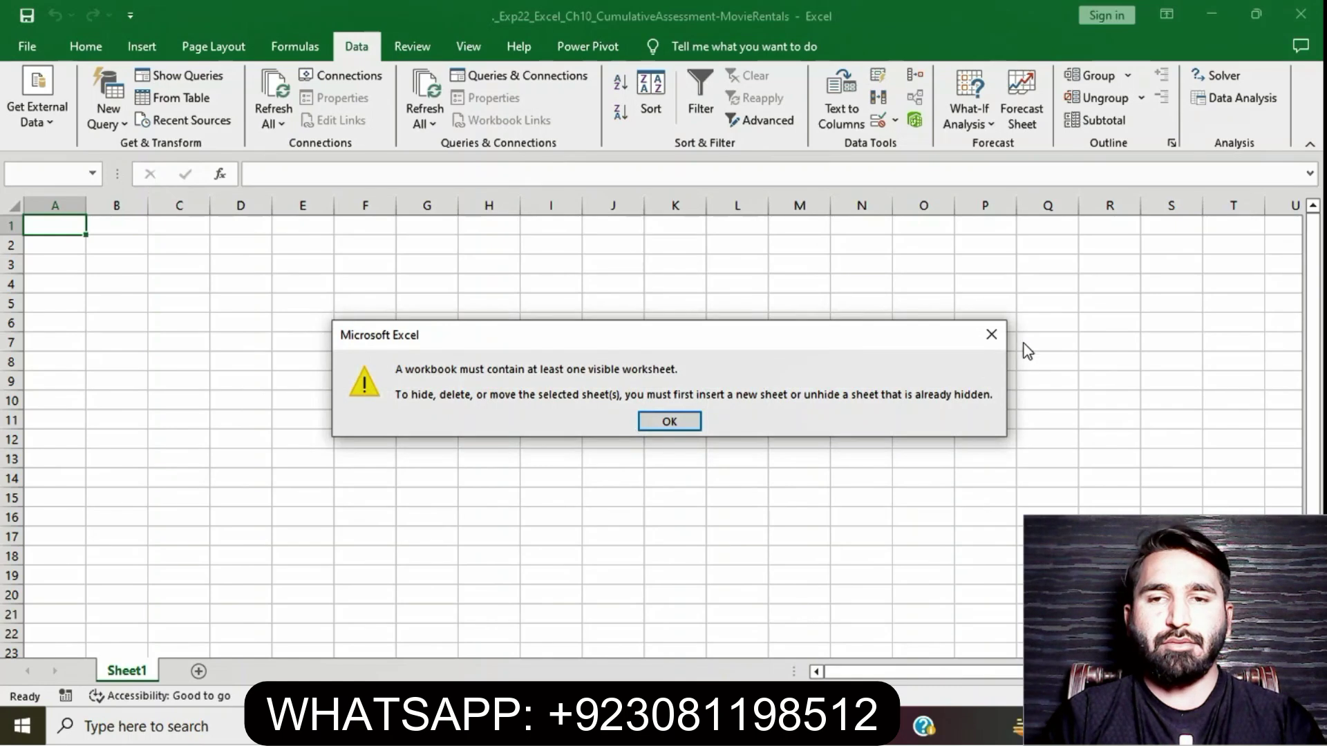
pyautogui.click(991, 334)
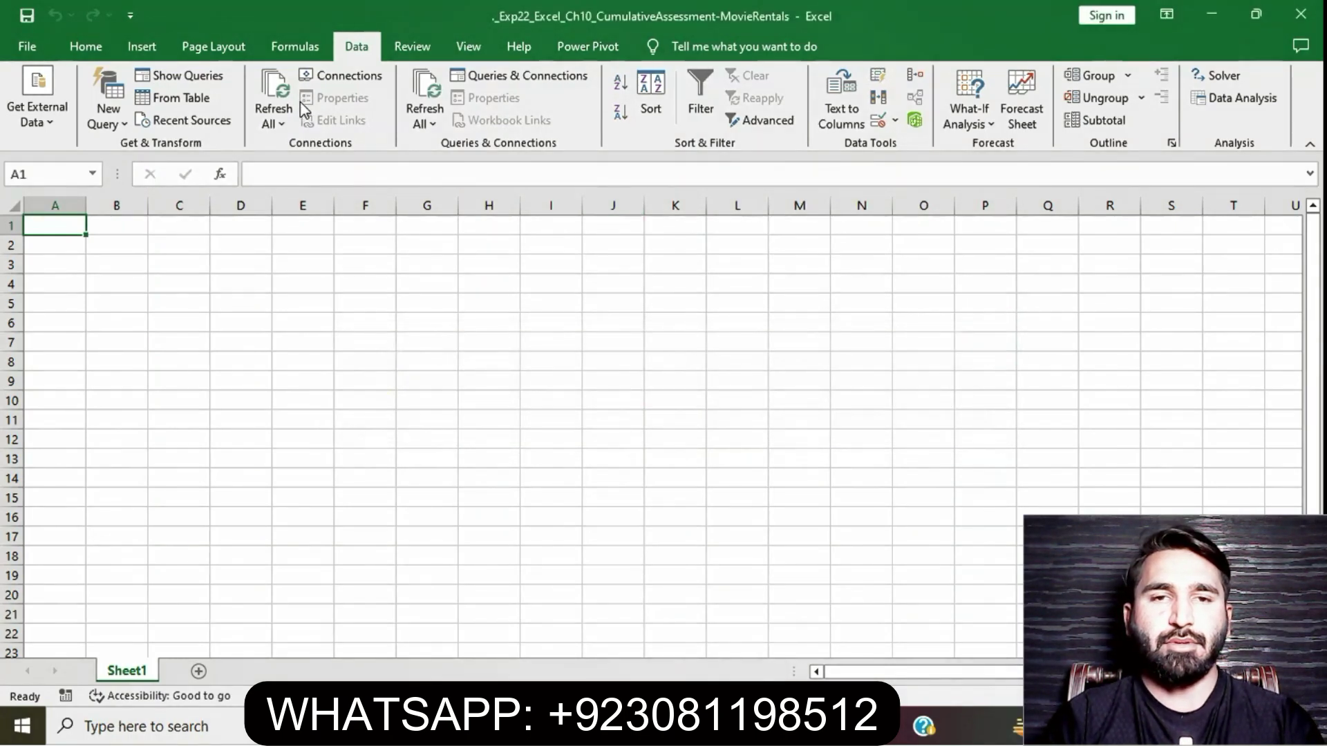
# Import the text file e10c2Movies.txt from the Movie Rentals folder on the Desktop and load it as a table
pyautogui.click(106, 112)
pyautogui.click(148, 148)
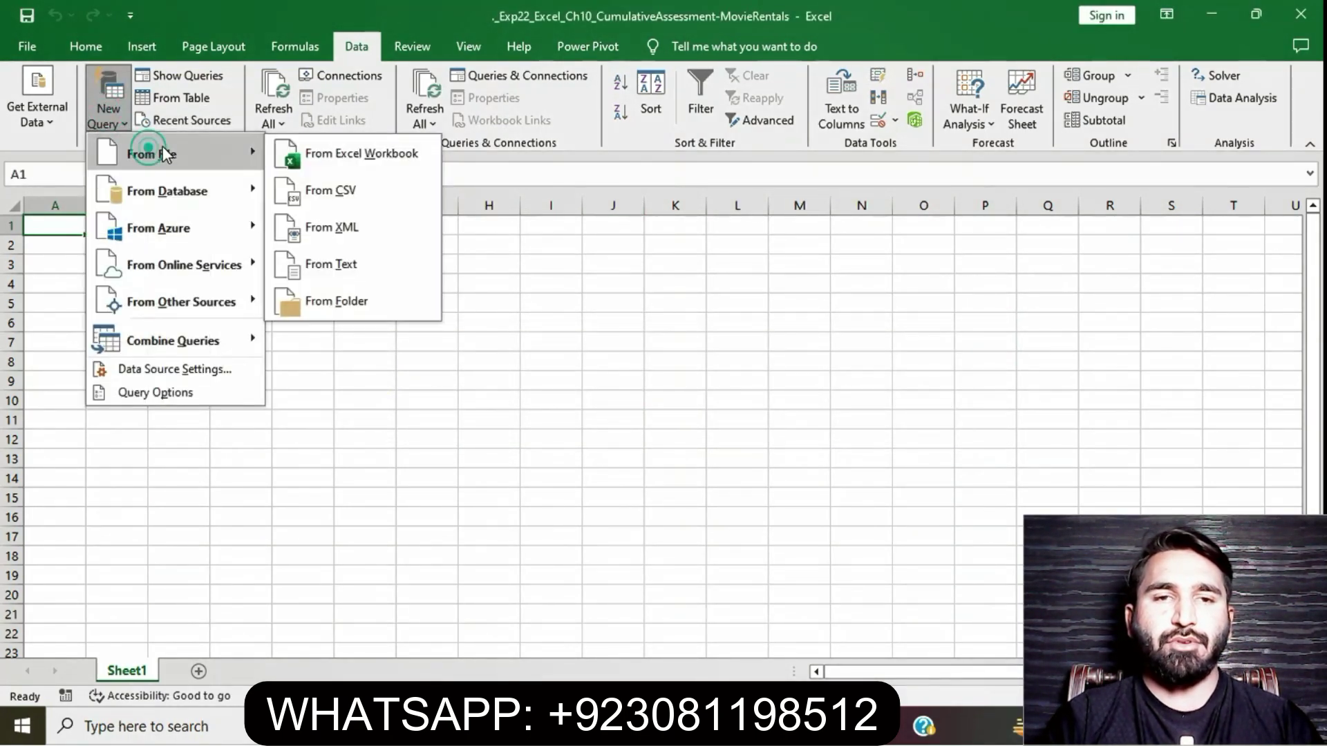
pyautogui.click(335, 259)
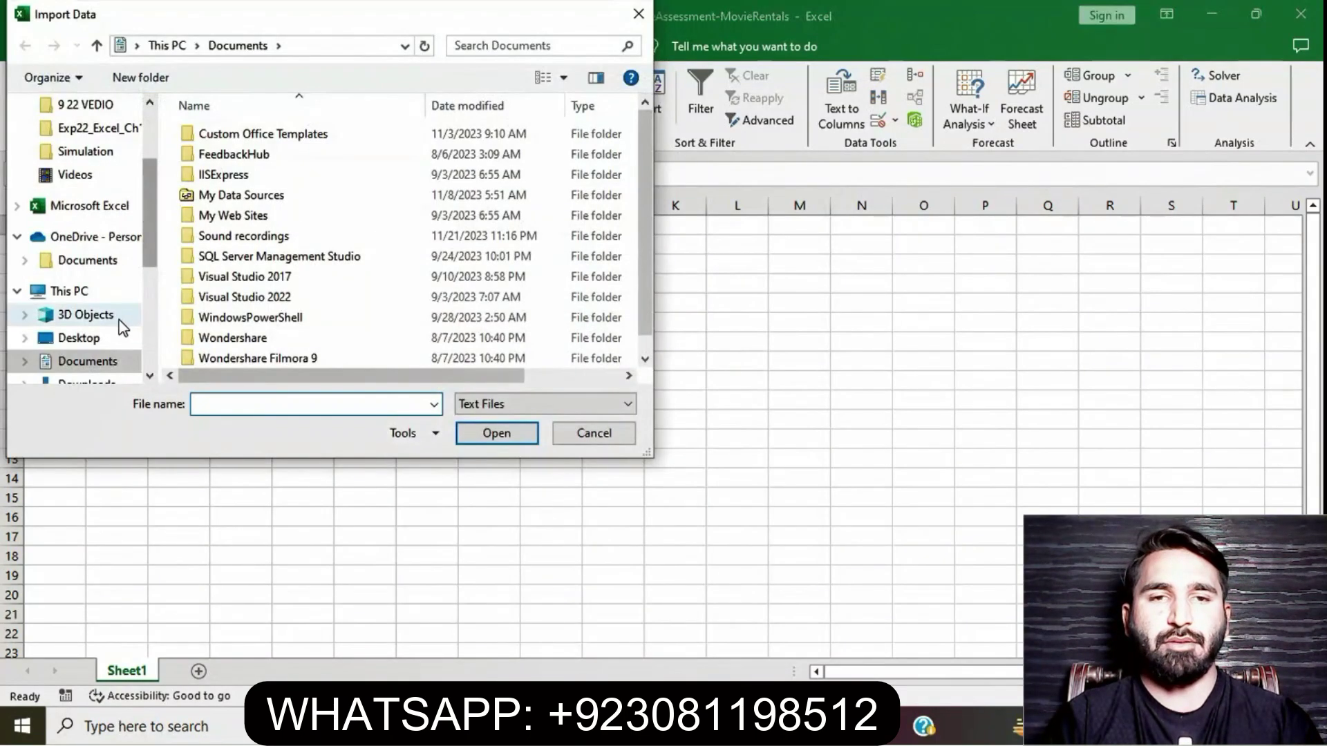
pyautogui.click(88, 339)
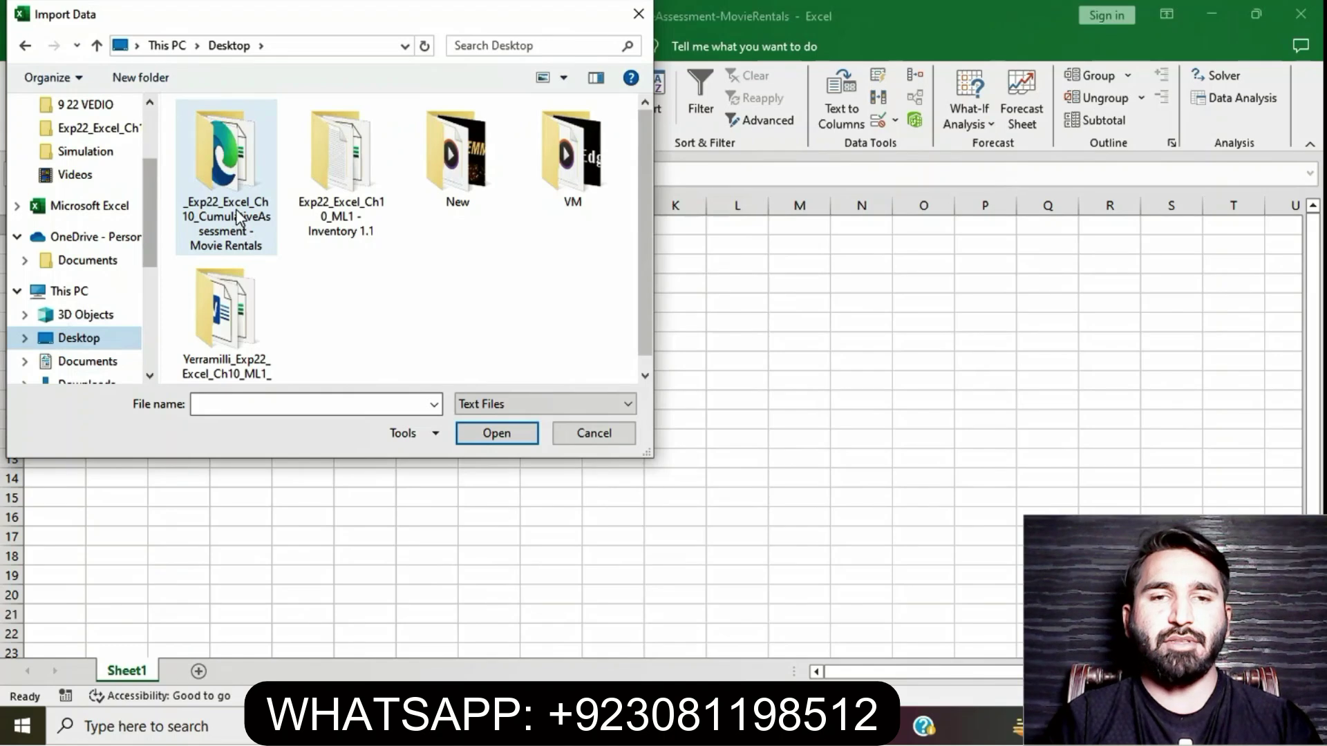
pyautogui.doubleClick(239, 218)
pyautogui.click(261, 134)
pyautogui.click(491, 434)
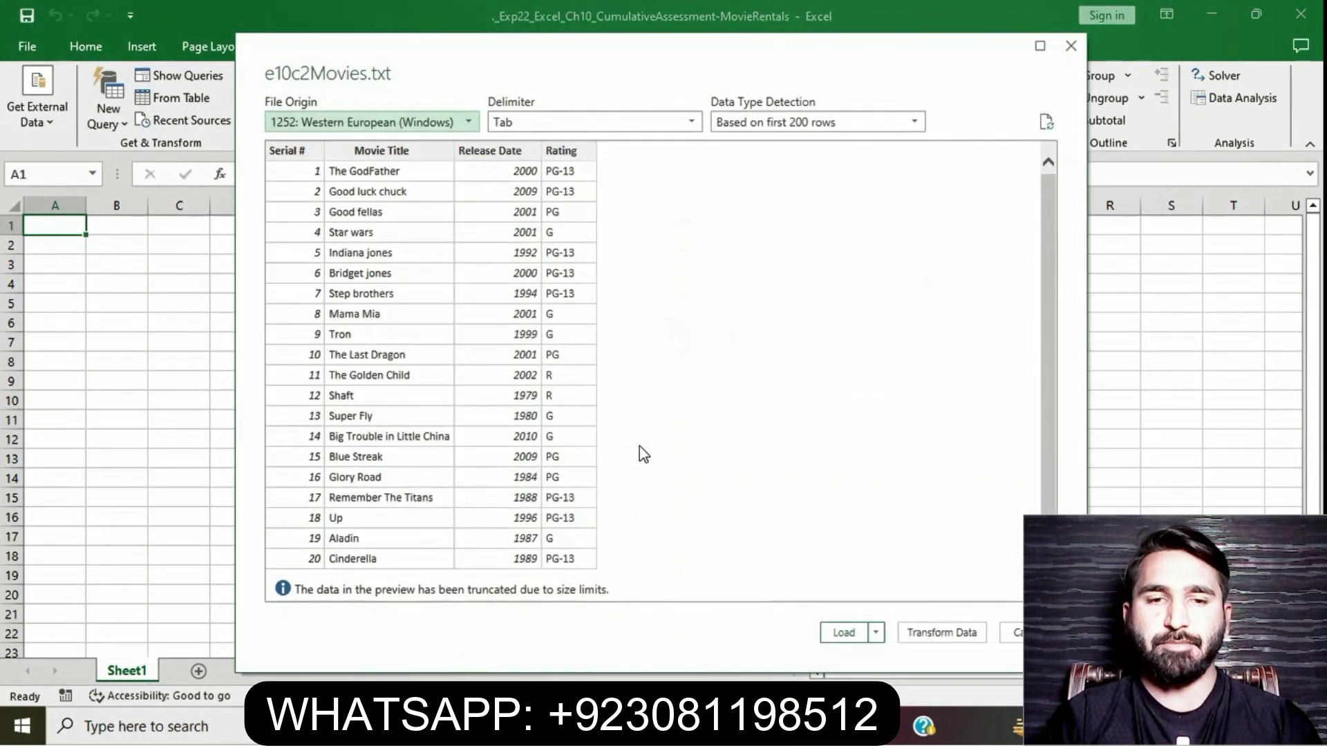
pyautogui.click(844, 633)
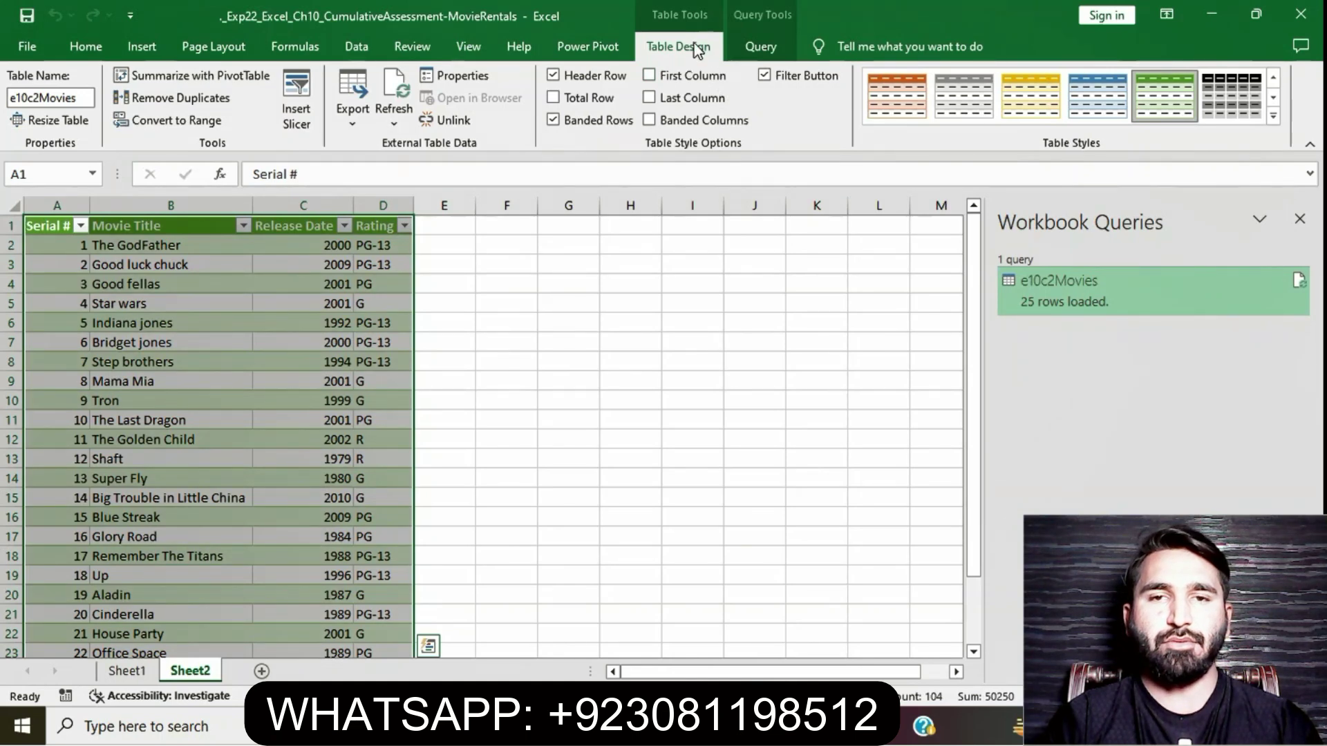
# Reload the e10c2Movies query as a table with its data added to the Data Model, accepting the table's recreation
pyautogui.click(653, 303)
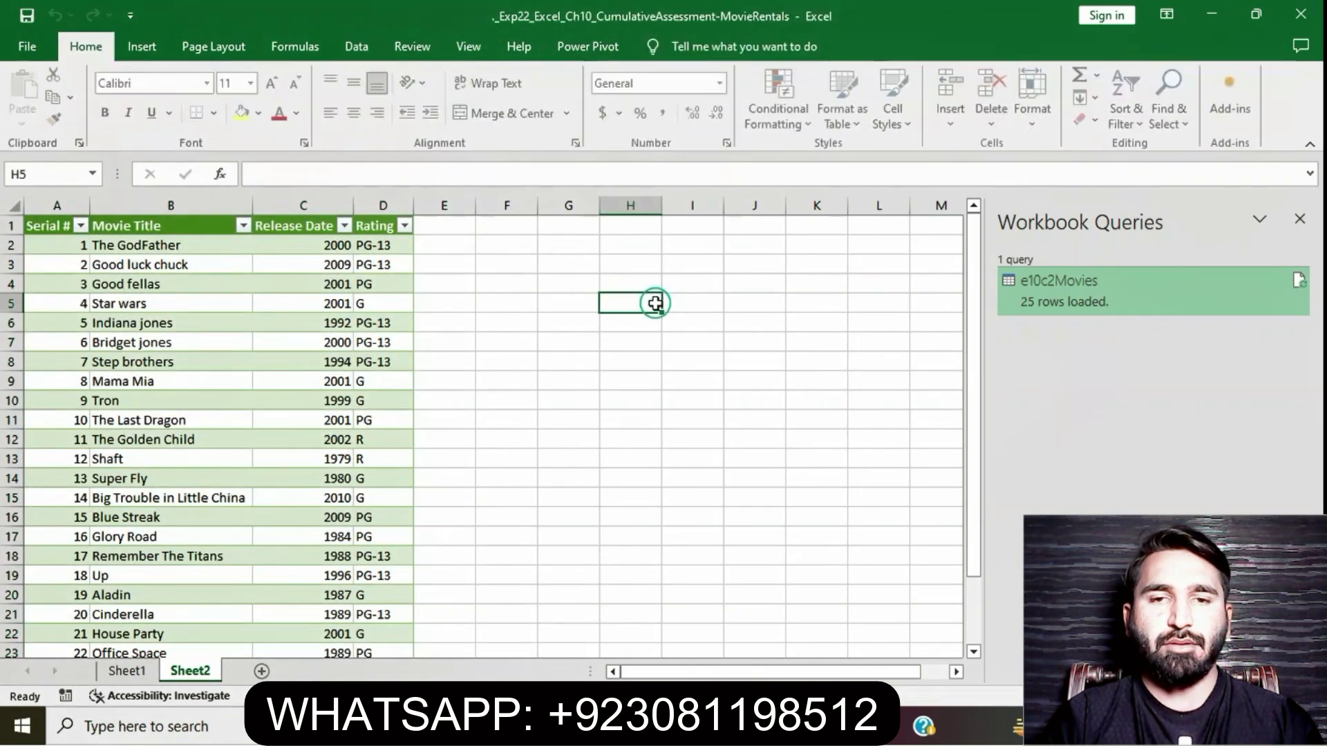
pyautogui.moveTo(56, 230); pyautogui.dragTo(379, 612)
pyautogui.click(771, 41)
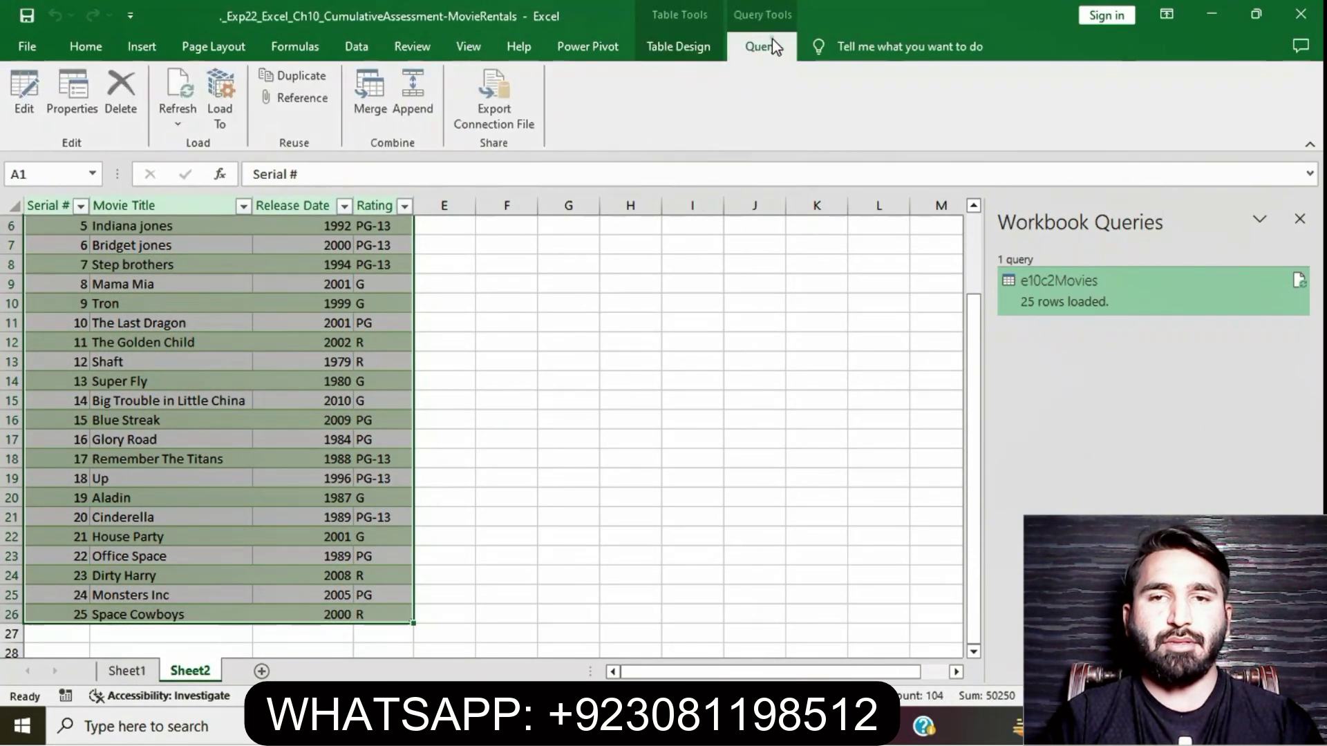
pyautogui.click(225, 96)
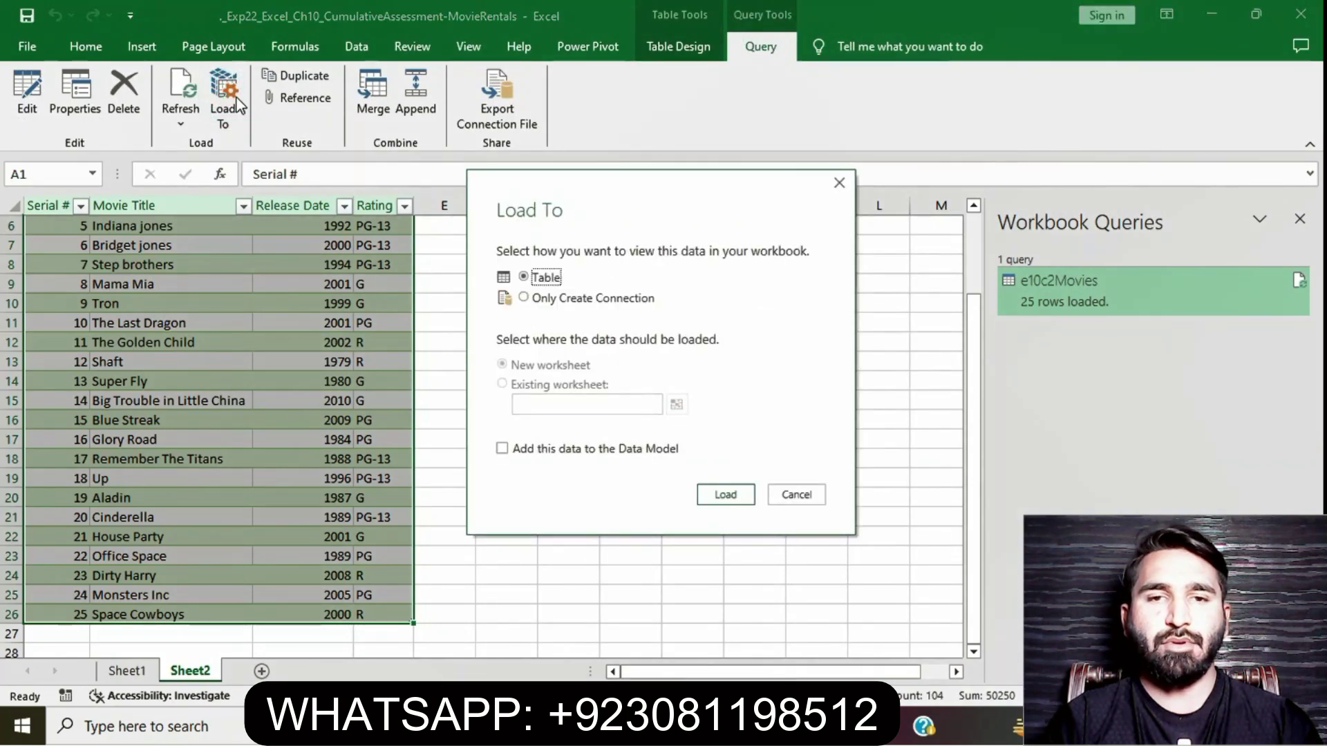
pyautogui.click(502, 448)
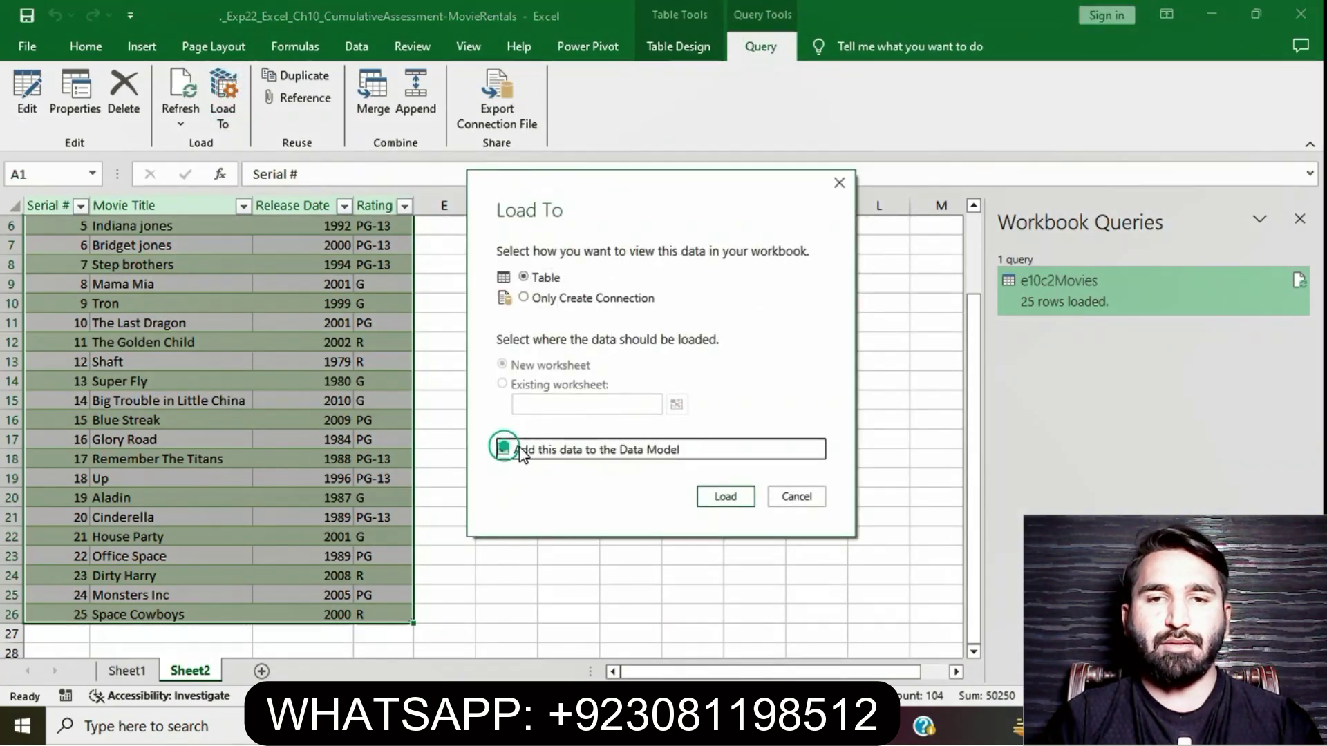
pyautogui.click(738, 497)
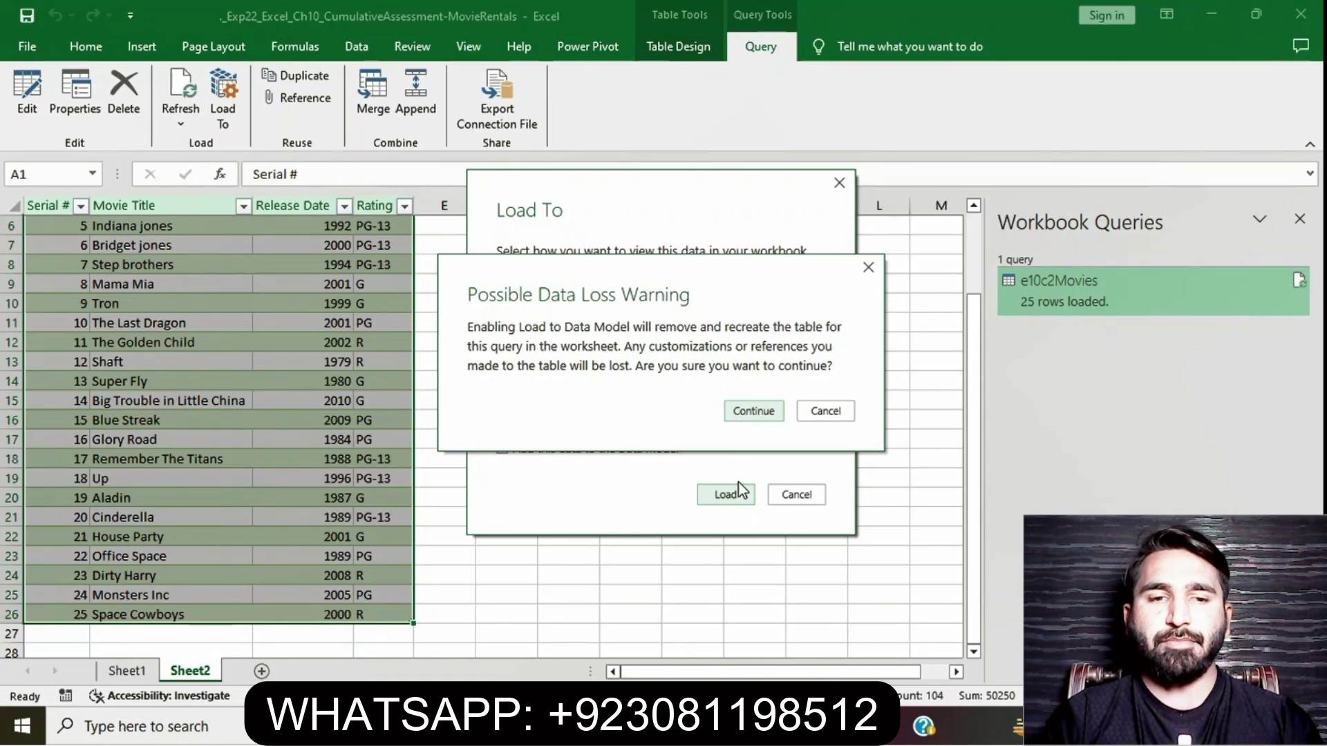
pyautogui.click(752, 414)
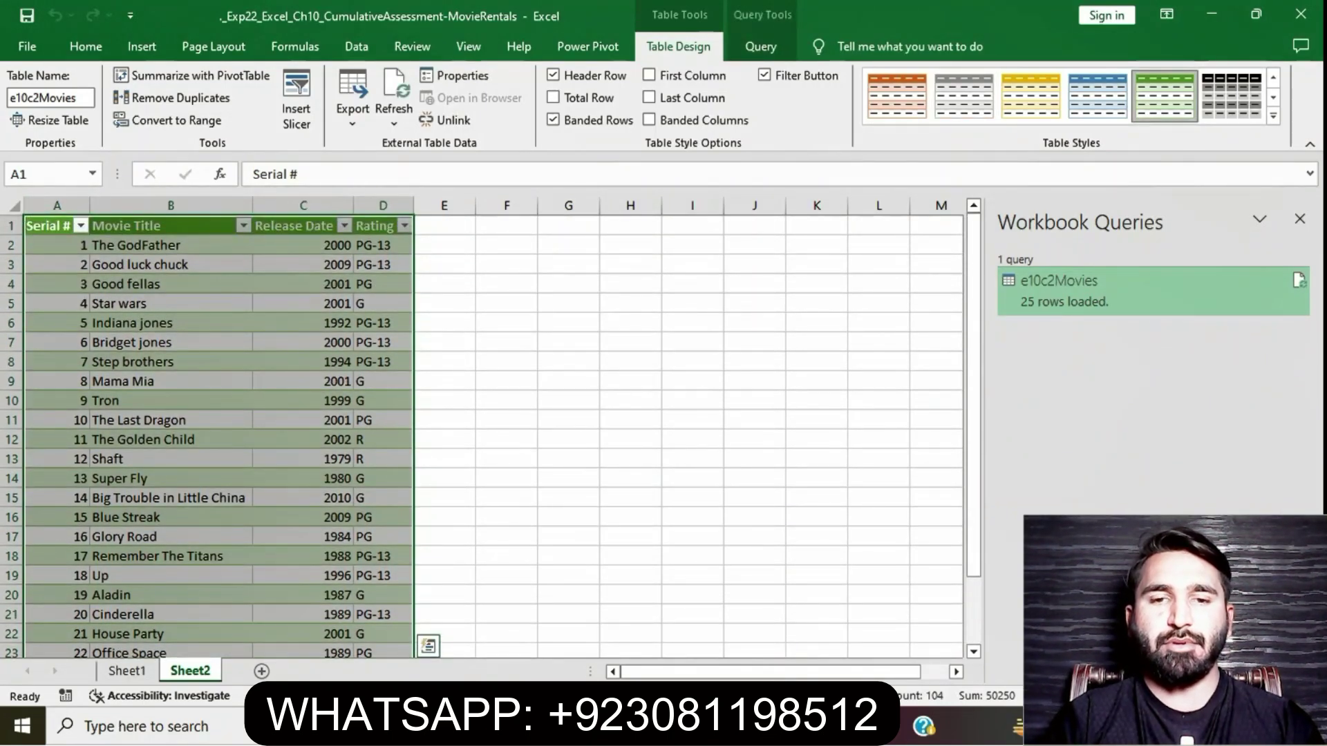
# Switch to the Word instructions, remove the highlight from step 2 and highlight the step 3 instruction in yellow
pyautogui.hotkey('alt', 'Tab')
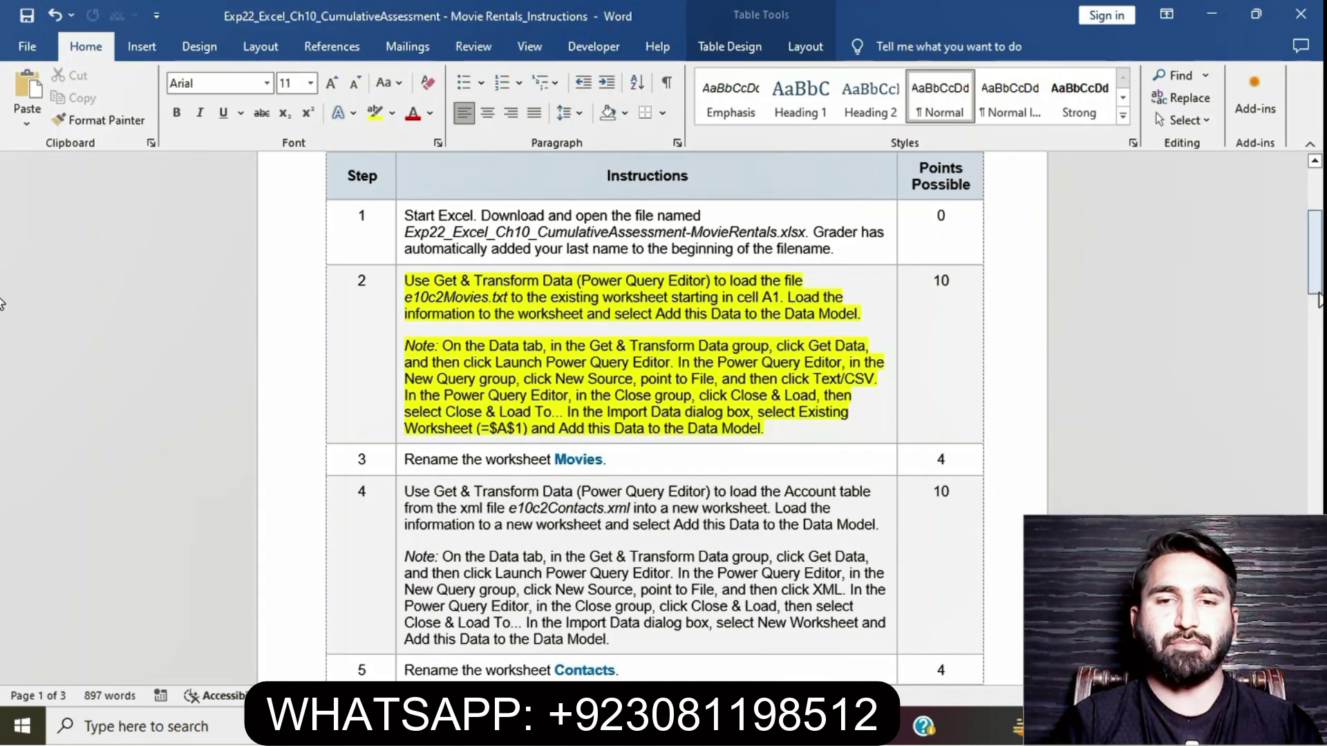
pyautogui.moveTo(1319, 284)
pyautogui.mouseDown()
pyautogui.moveTo(1320, 317)
pyautogui.moveTo(1316, 257)
pyautogui.mouseUp()
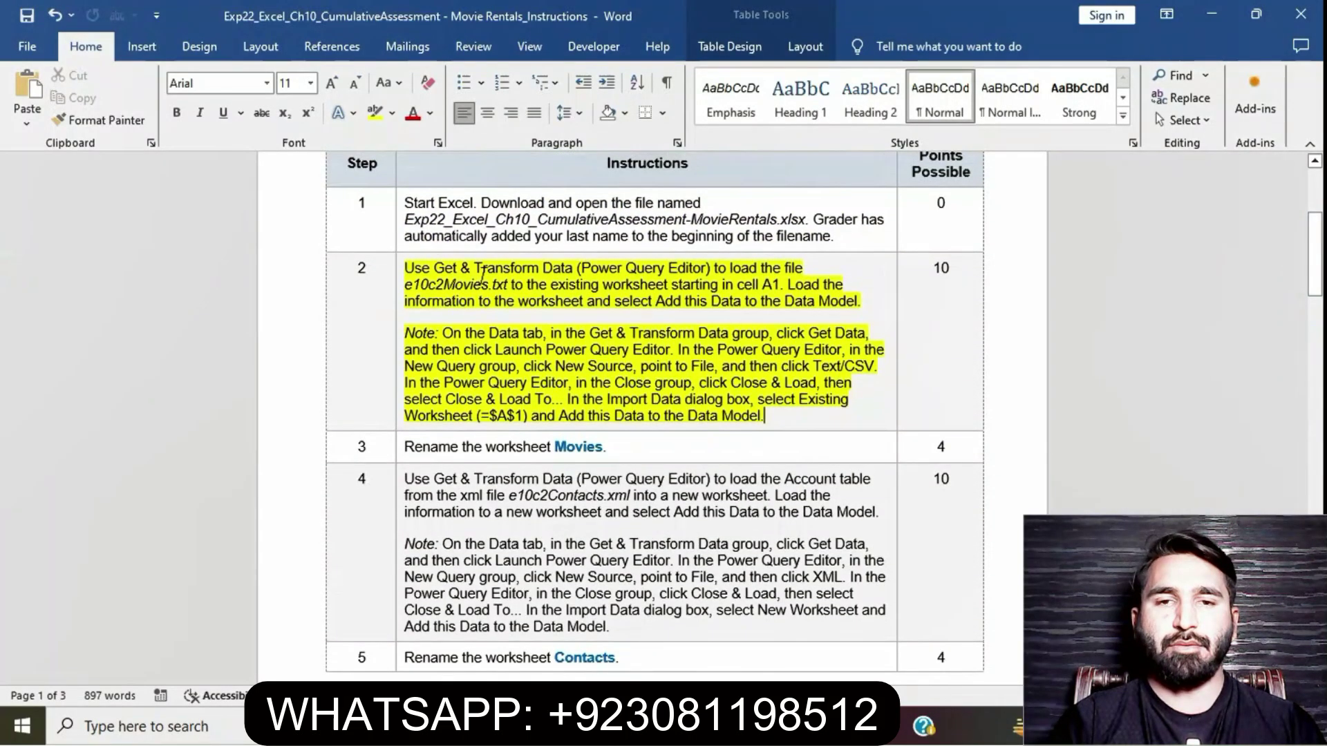
pyautogui.click(394, 267)
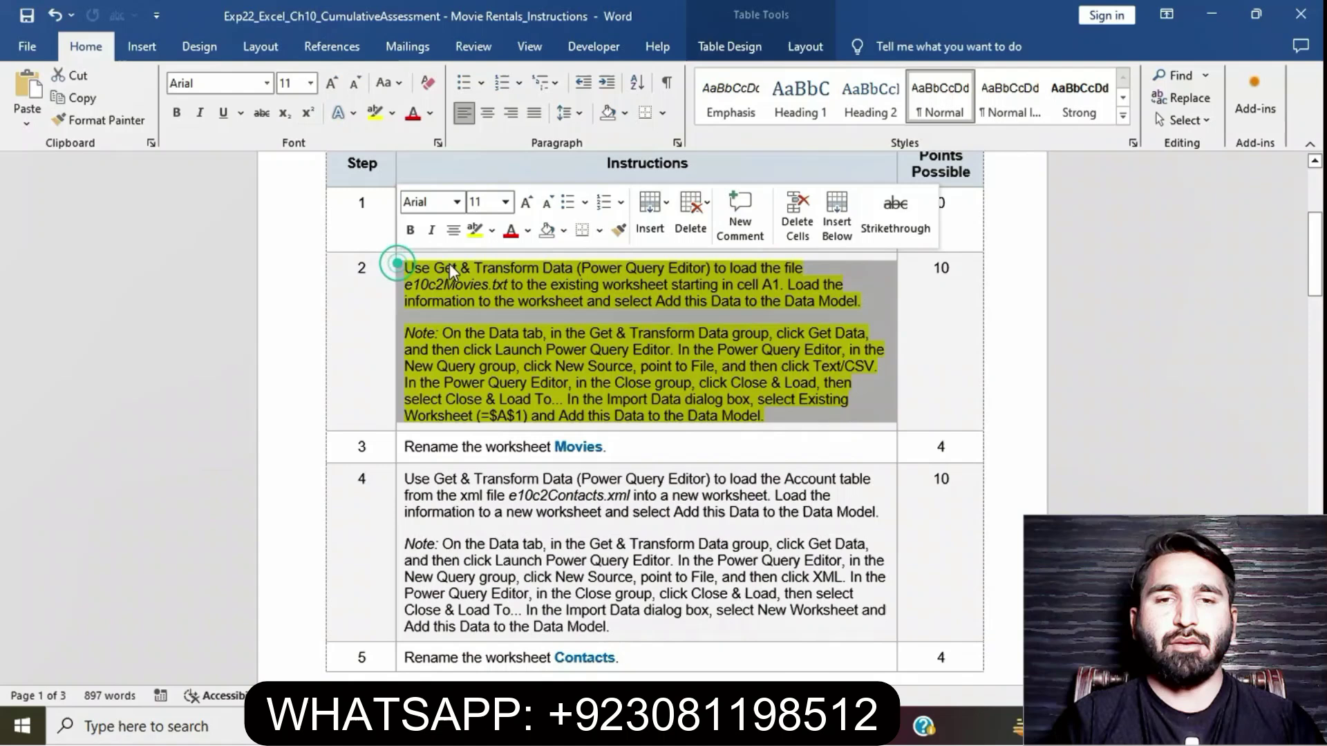
pyautogui.click(474, 229)
pyautogui.click(396, 447)
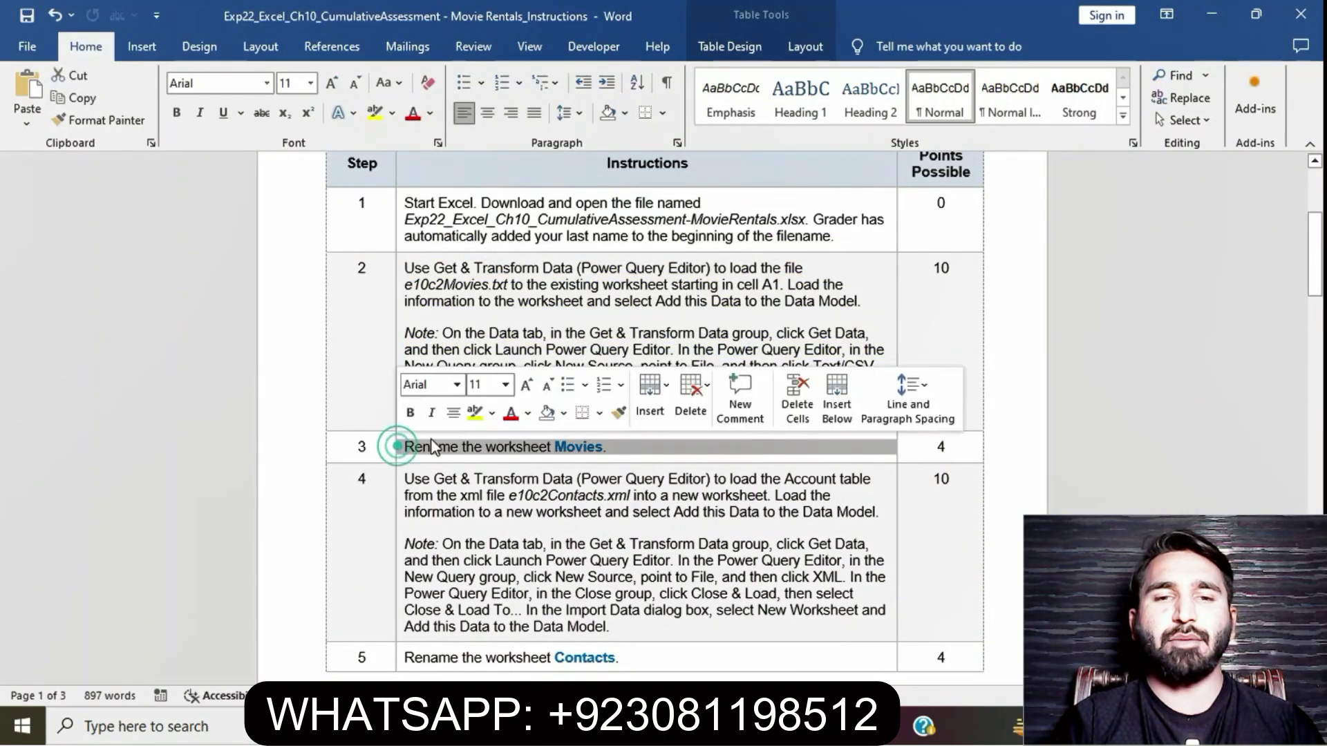
pyautogui.click(477, 415)
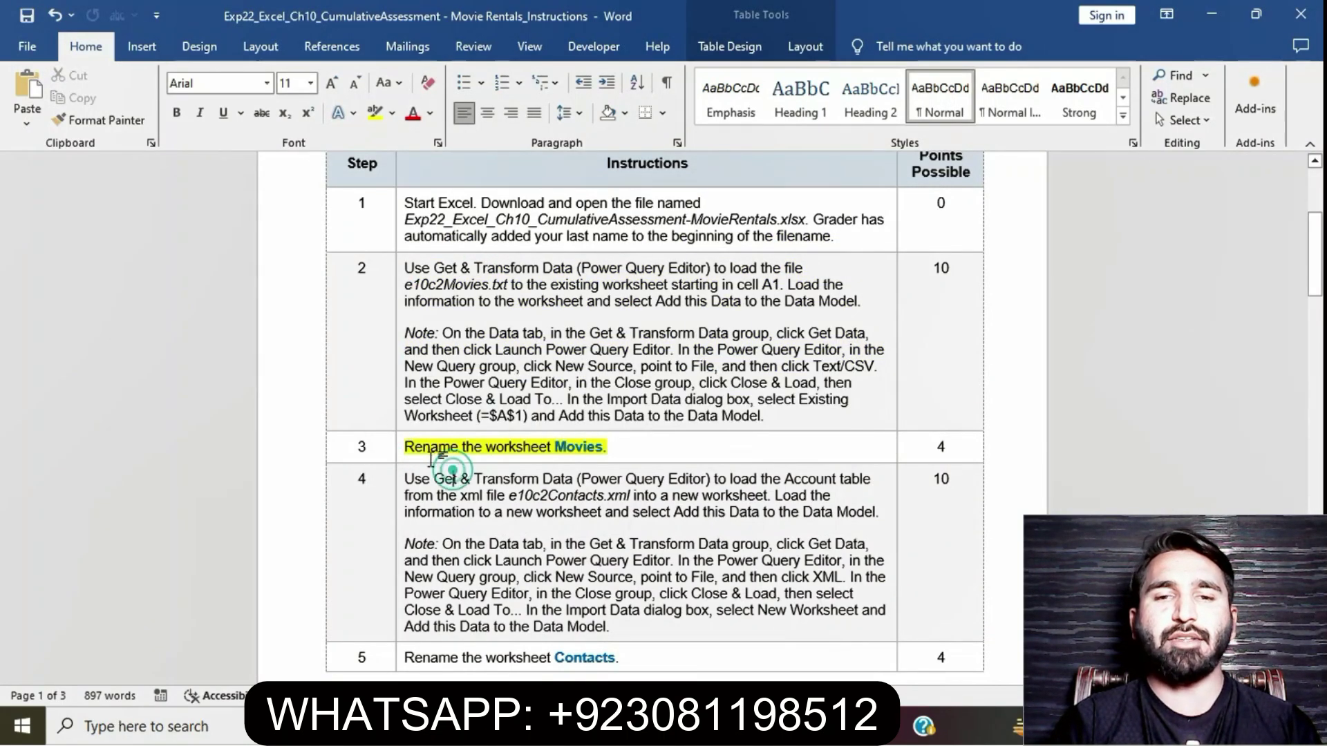
# Copy the worksheet name "Movies" from the step 3 instruction and return to the Excel workbook
pyautogui.moveTo(553, 445); pyautogui.dragTo(601, 449)
pyautogui.hotkey('ctrl', 'c')
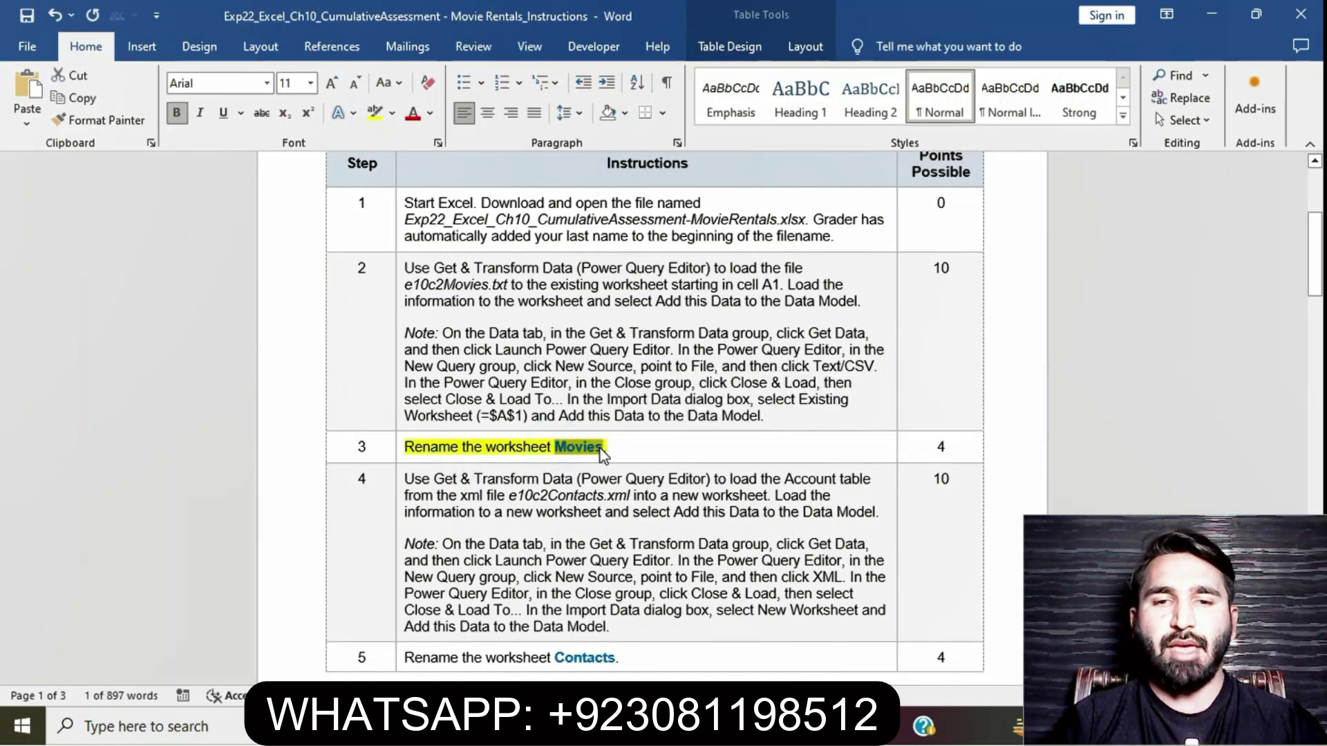
pyautogui.hotkey('alt', 'Tab')
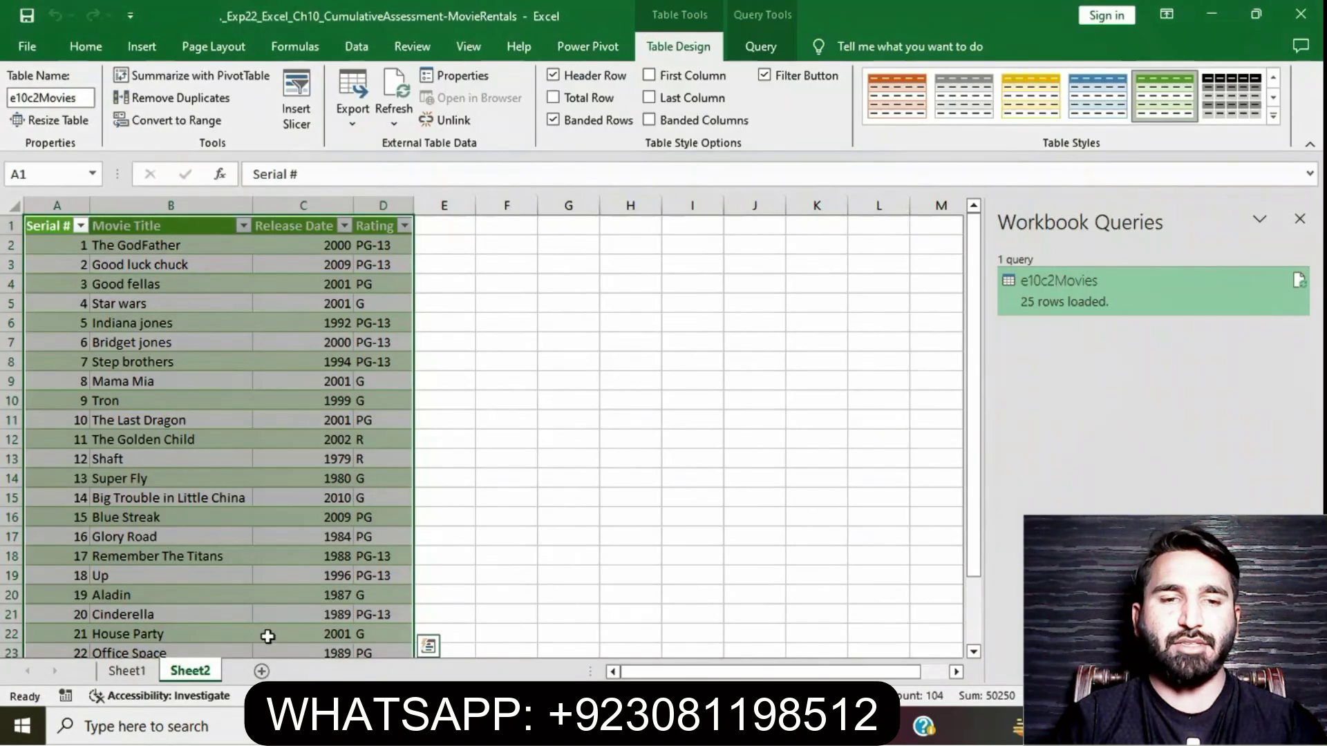
# Rename the Sheet2 worksheet as Movies
pyautogui.rightClick(192, 672)
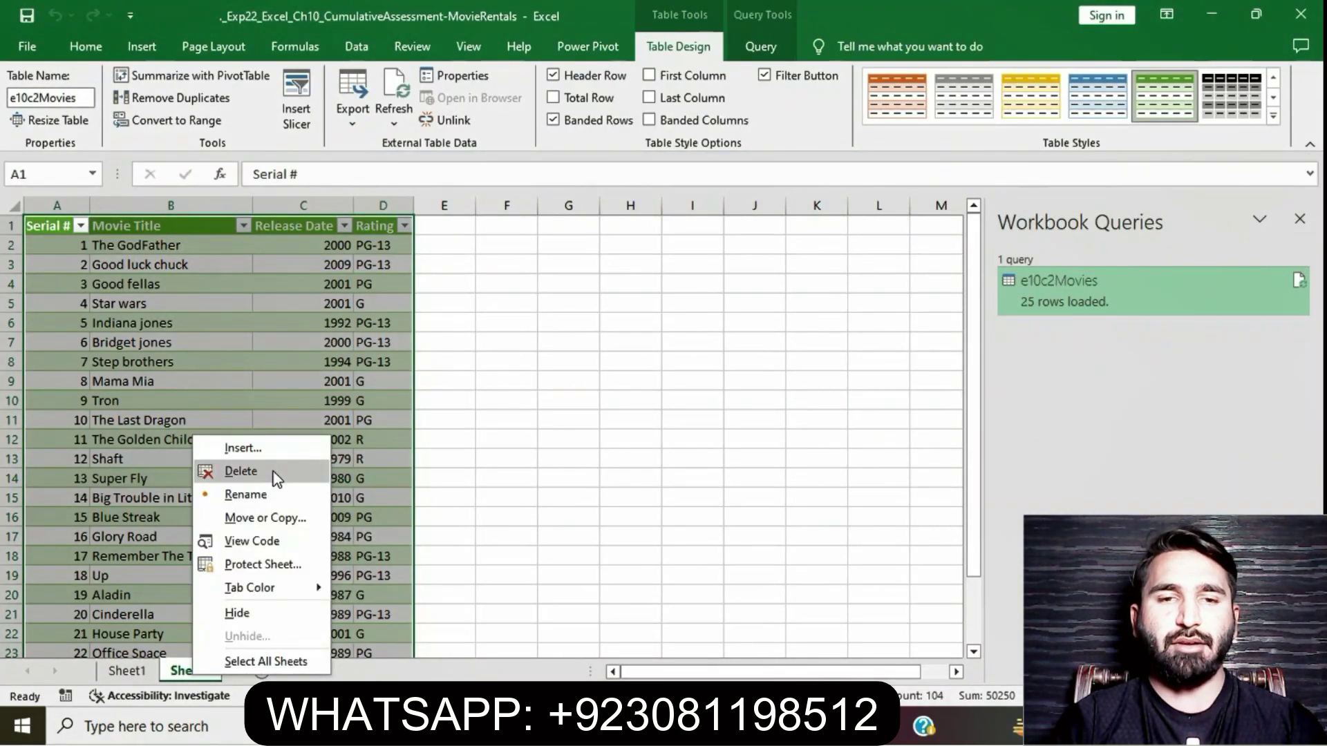
pyautogui.click(272, 492)
pyautogui.hotkey('ctrl', 'v')
pyautogui.press('Return')
pyautogui.click(268, 442)
# Delete the empty Sheet1 worksheet from the workbook
pyautogui.rightClick(121, 671)
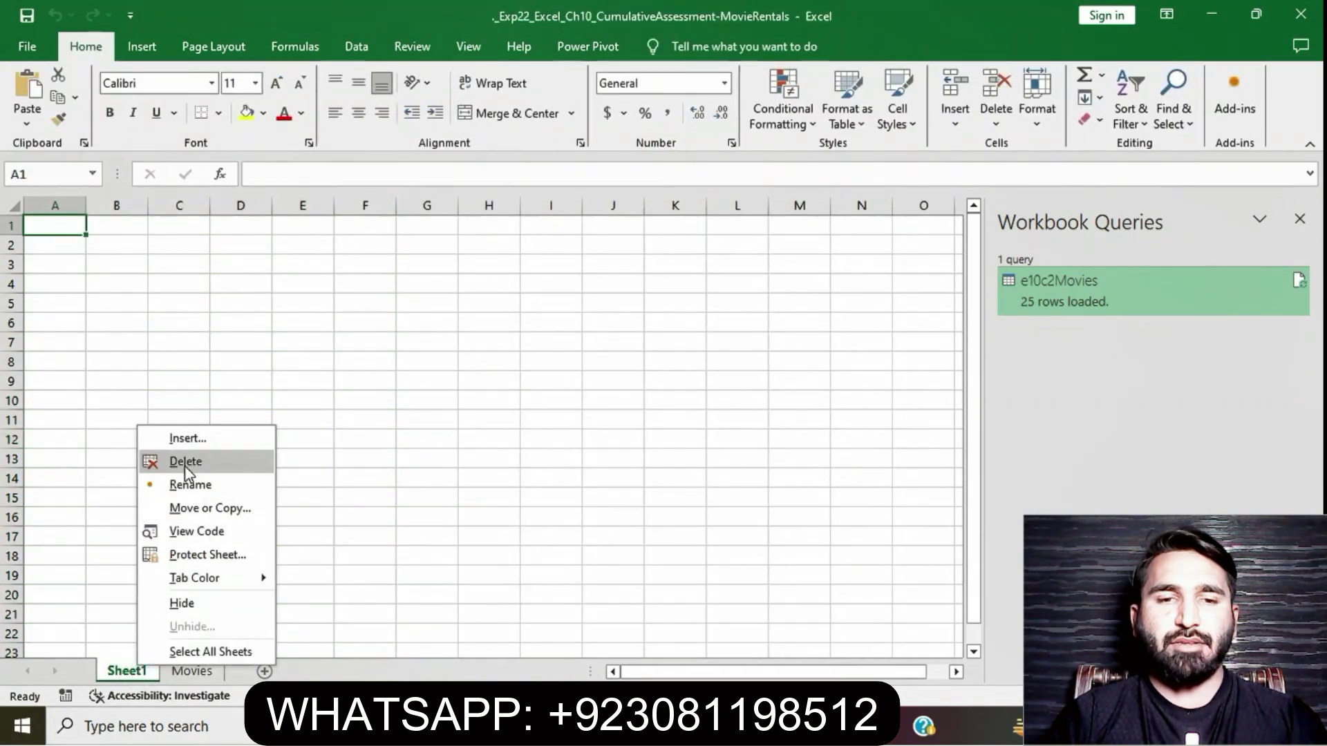
pyautogui.click(185, 463)
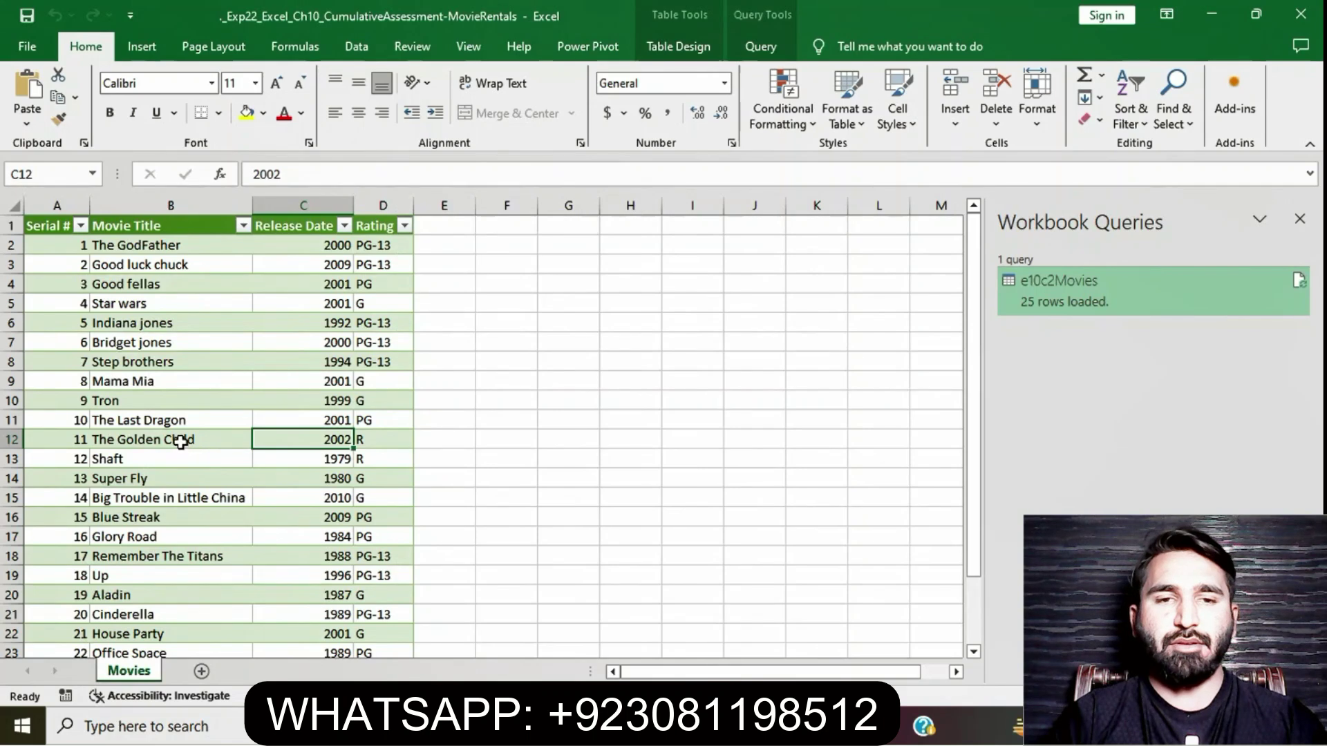
pyautogui.click(577, 492)
# Switch to the Word instructions, remove the highlight from step 3 and highlight the step 4 instruction in yellow
pyautogui.hotkey('alt', 'Tab')
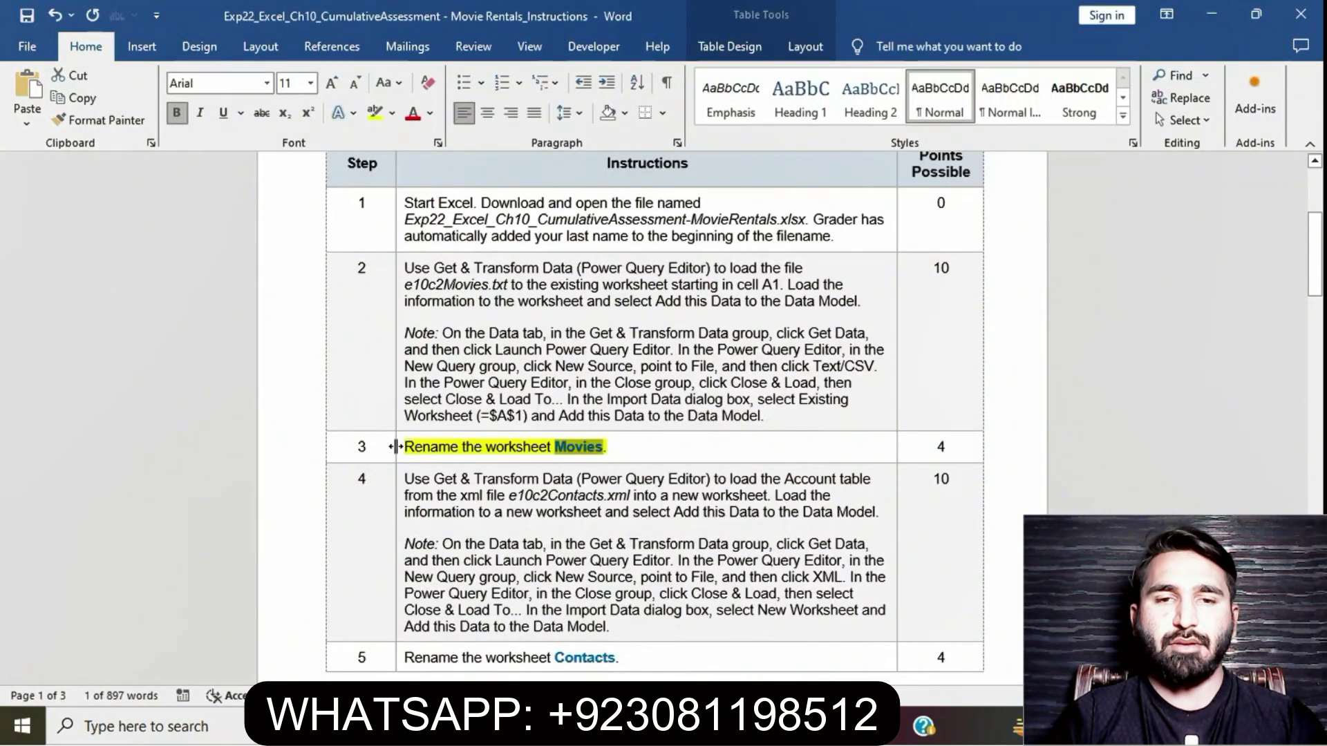
pyautogui.click(398, 448)
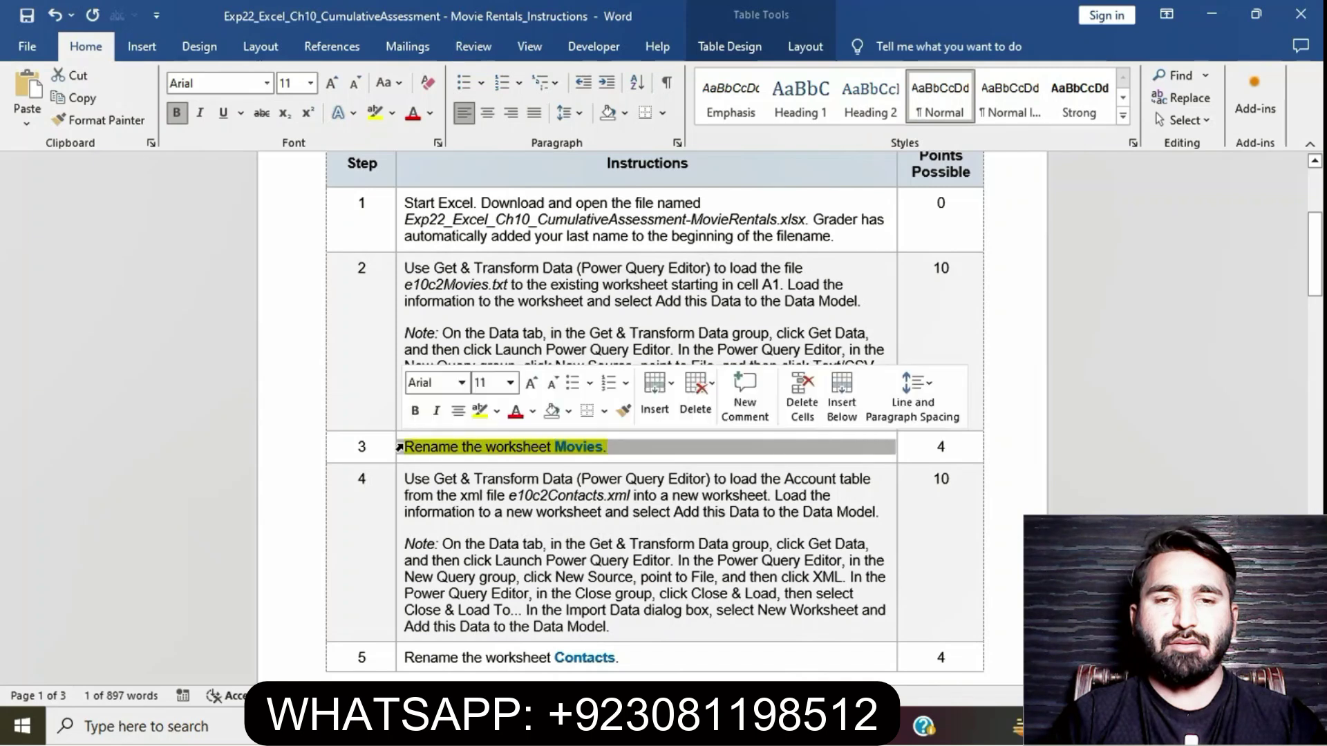
pyautogui.click(478, 416)
pyautogui.click(402, 478)
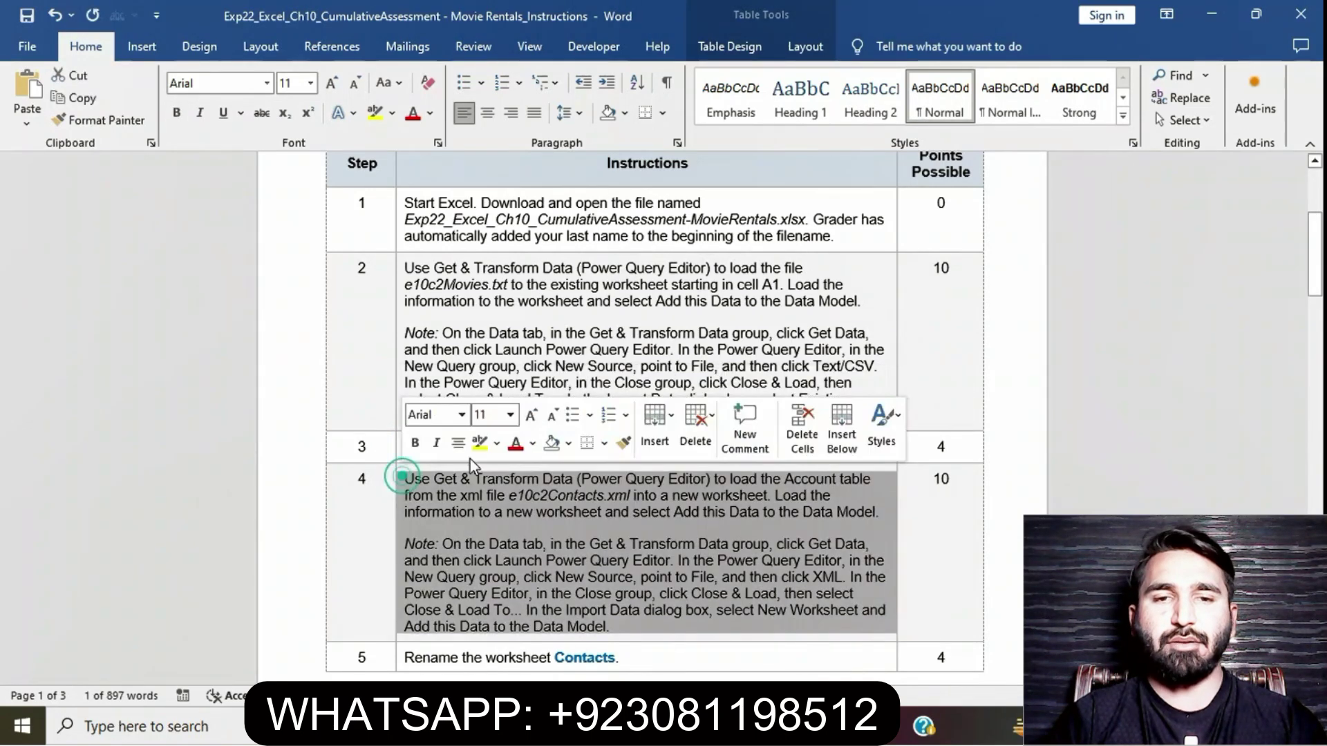
pyautogui.click(482, 445)
pyautogui.moveTo(1317, 298); pyautogui.dragTo(1316, 333)
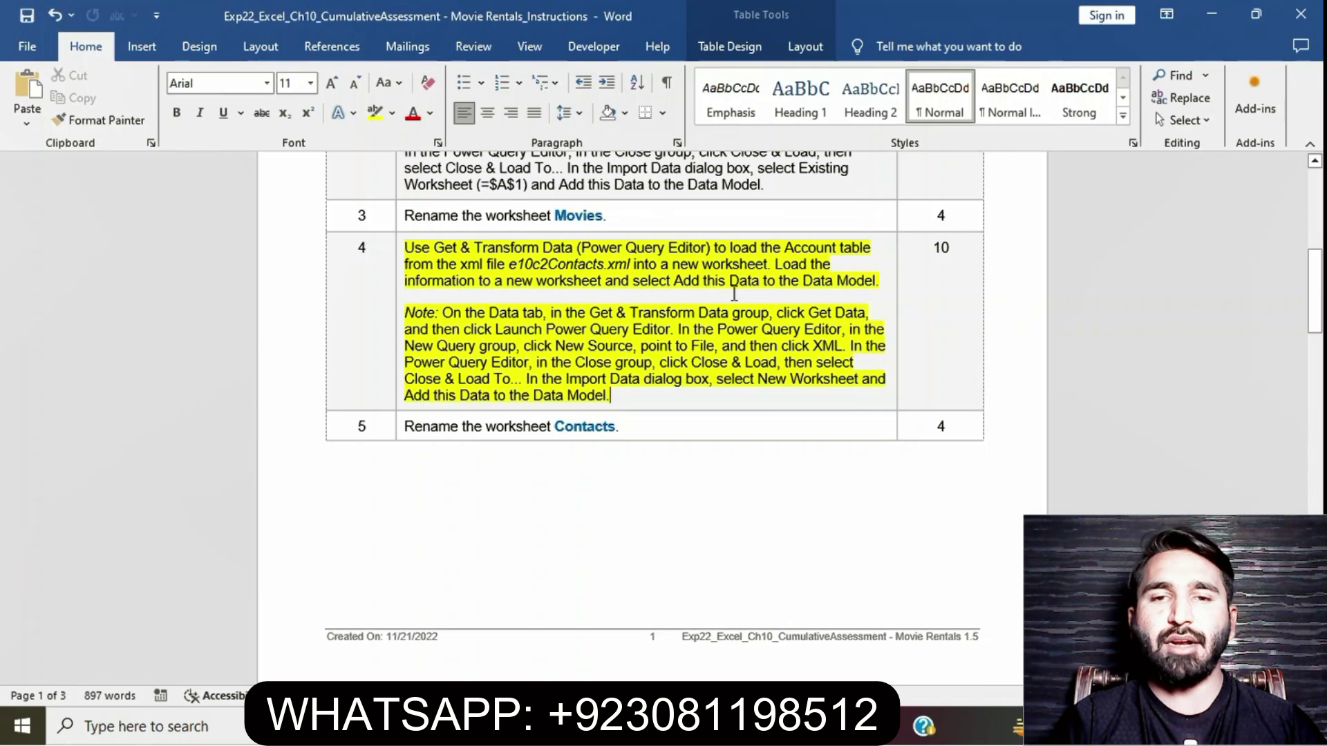
# Switch to Excel and import the Account table from the XML file e10c2Contacts with a new query, loading it to a new worksheet
pyautogui.hotkey('alt', 'Tab')
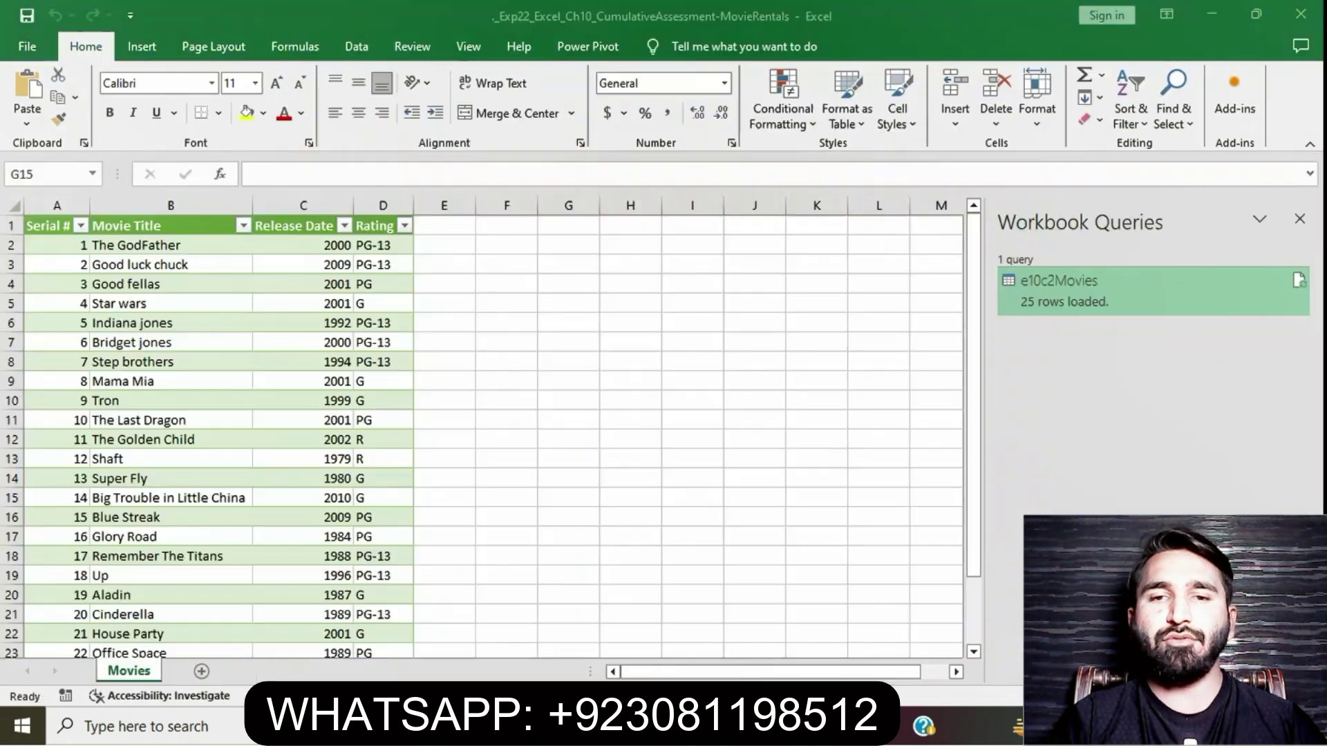
pyautogui.click(364, 52)
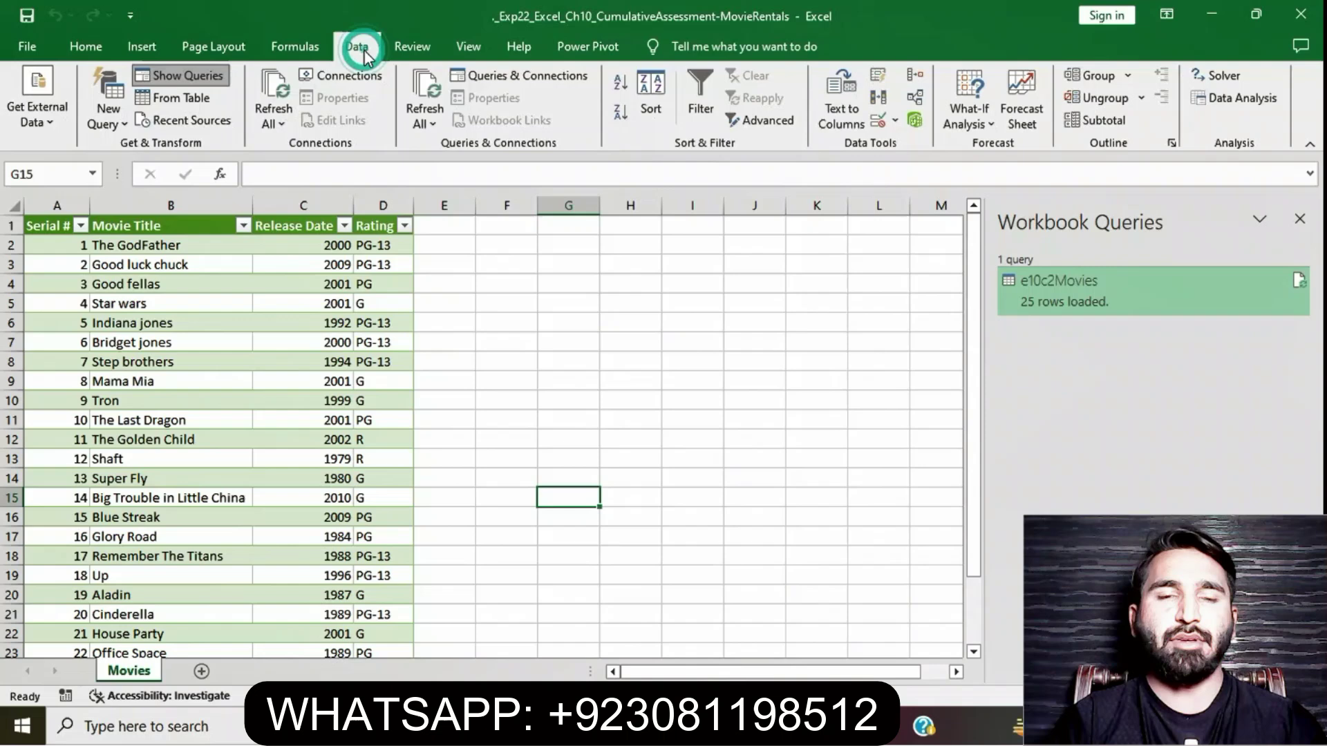
pyautogui.click(125, 126)
pyautogui.moveTo(150, 155)
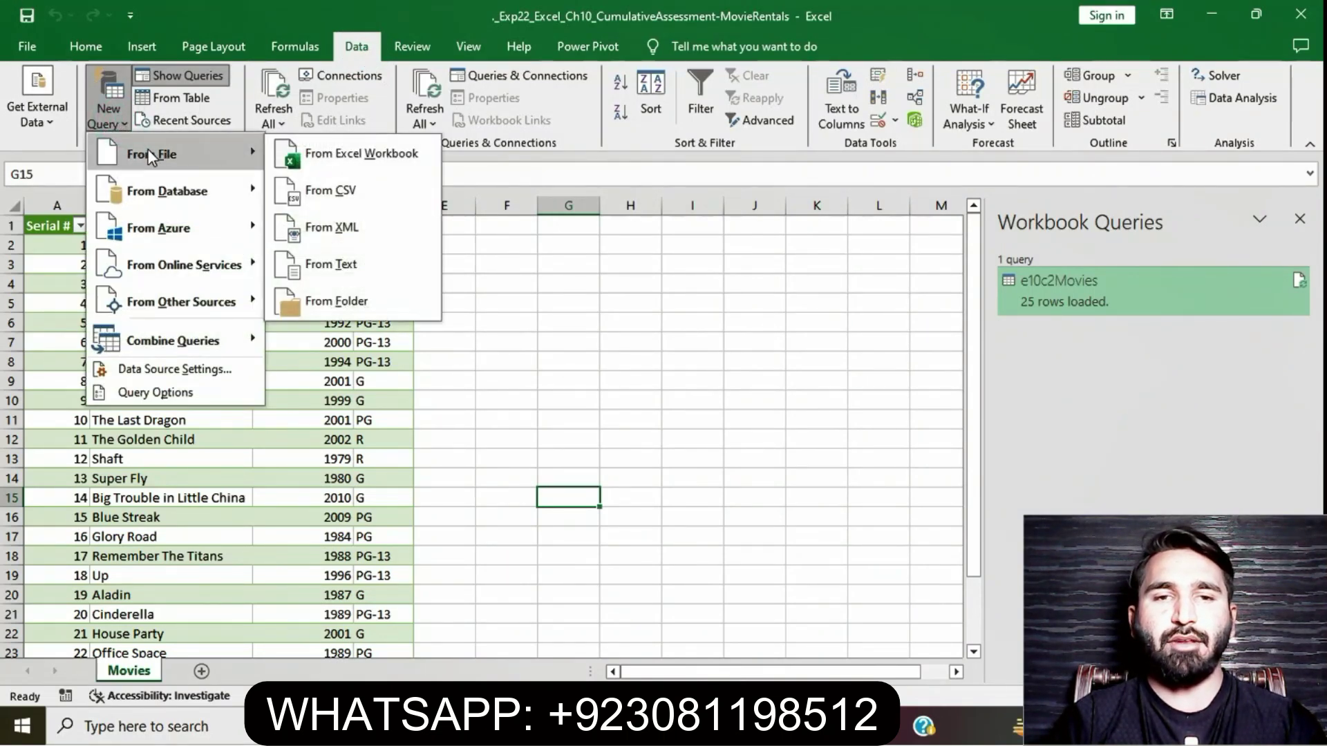
pyautogui.click(312, 232)
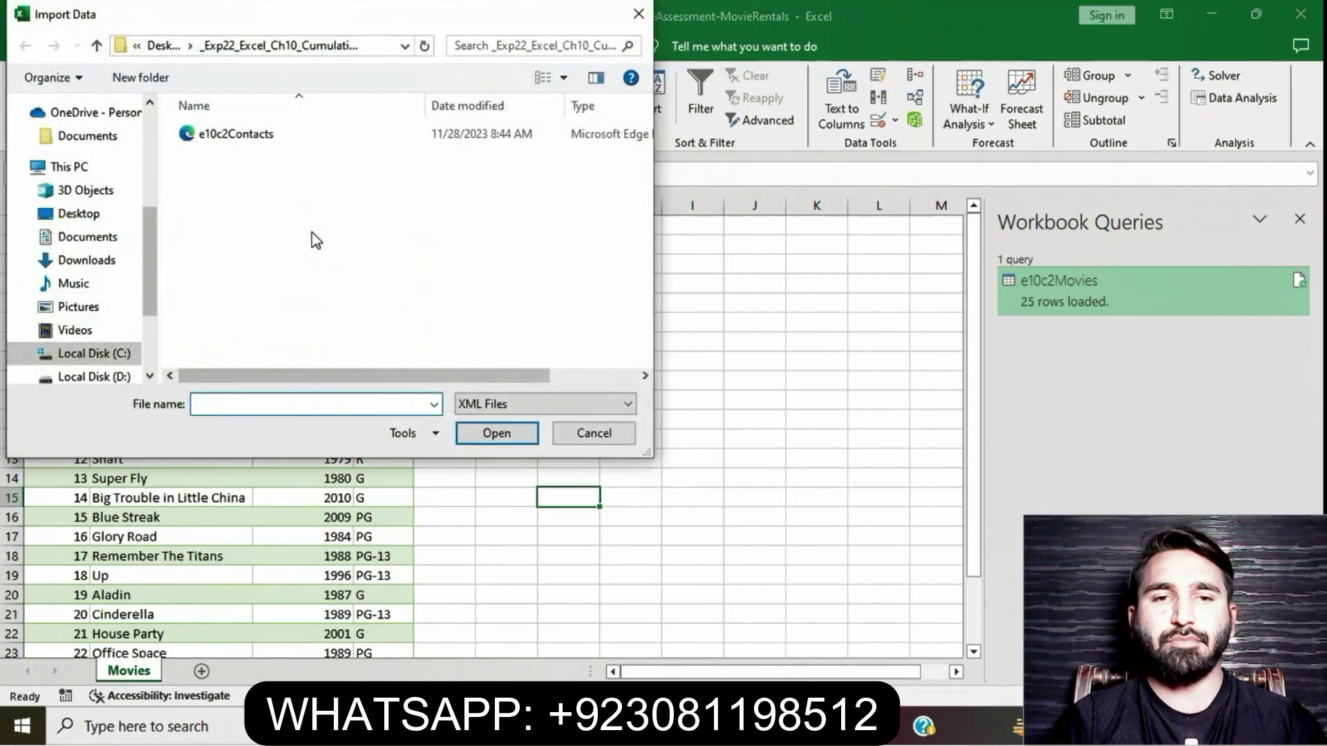
pyautogui.click(285, 138)
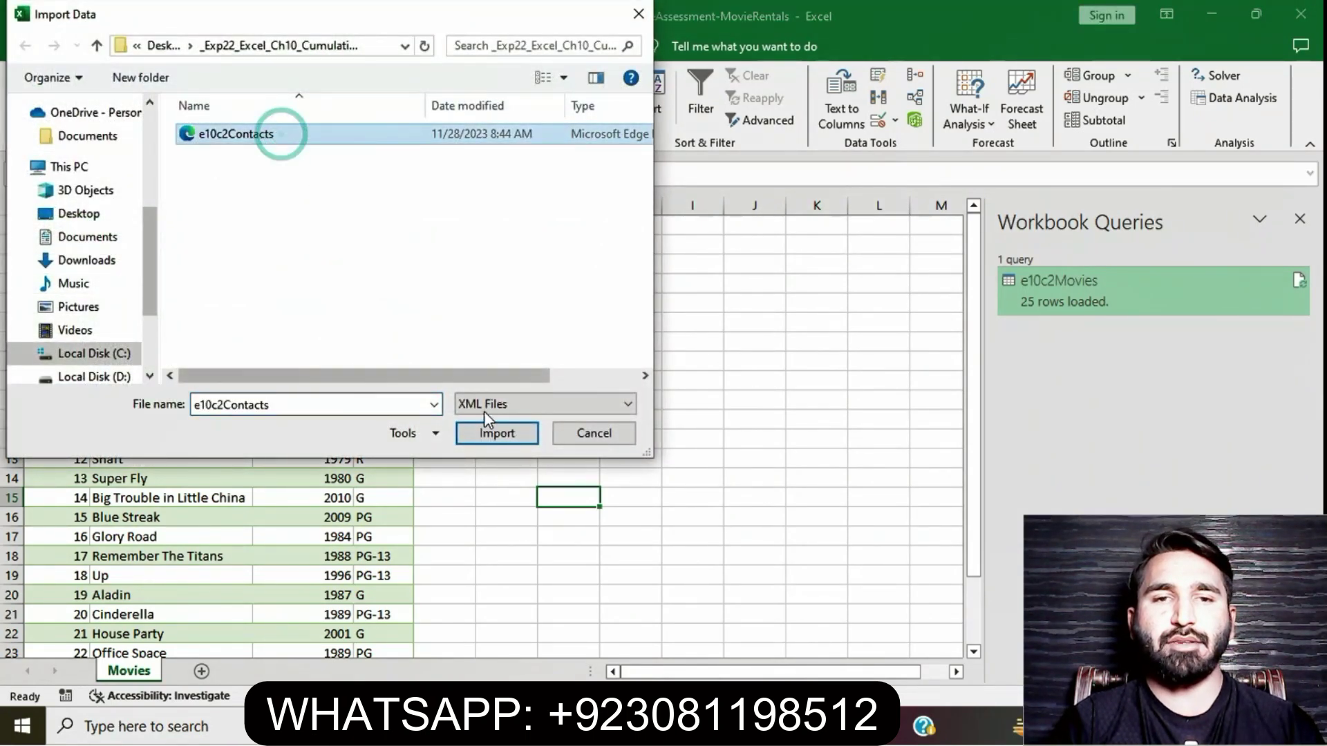
pyautogui.click(497, 435)
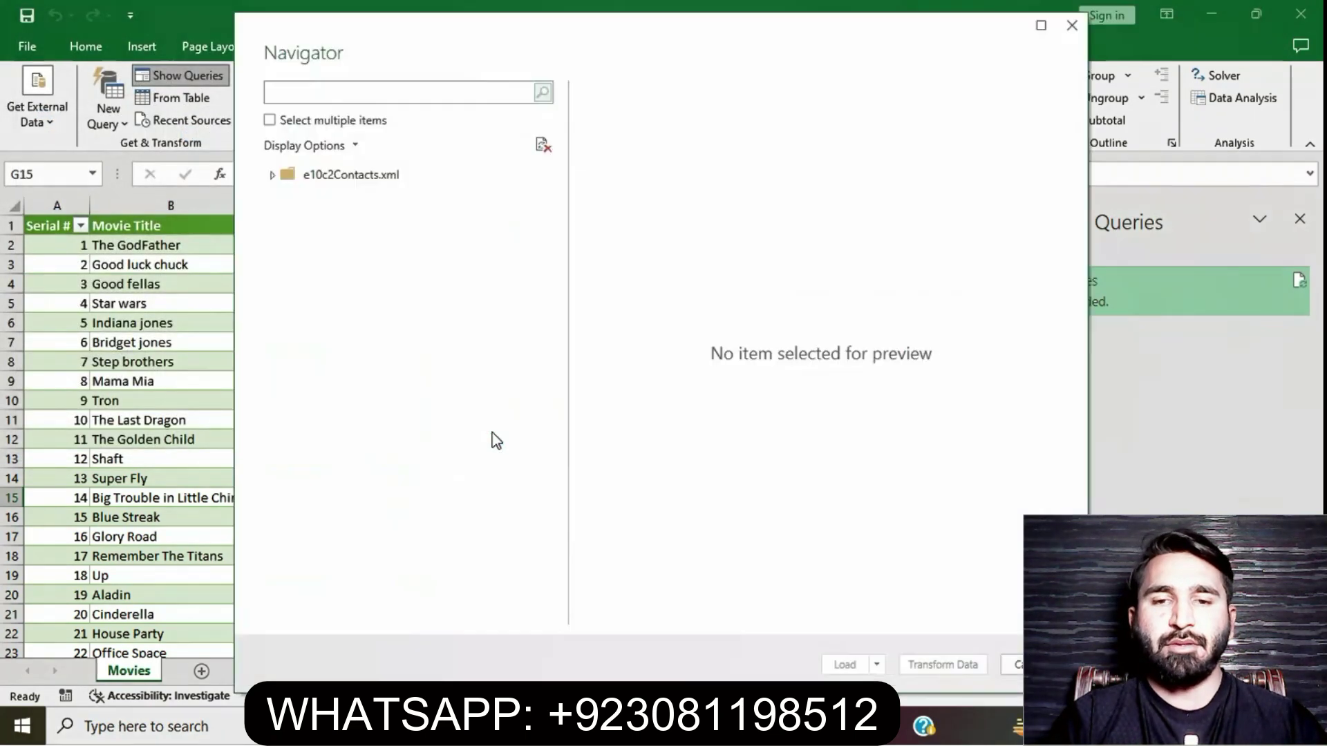
pyautogui.click(358, 203)
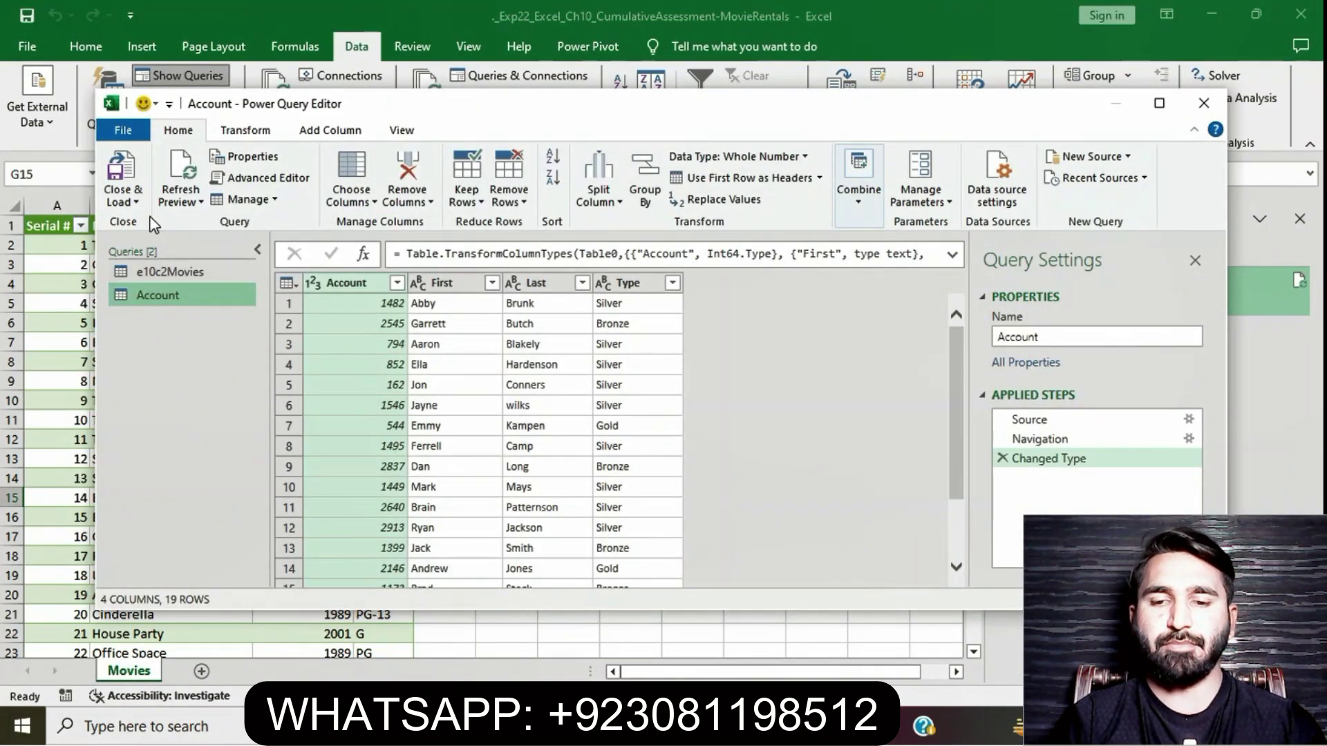
pyautogui.click(130, 202)
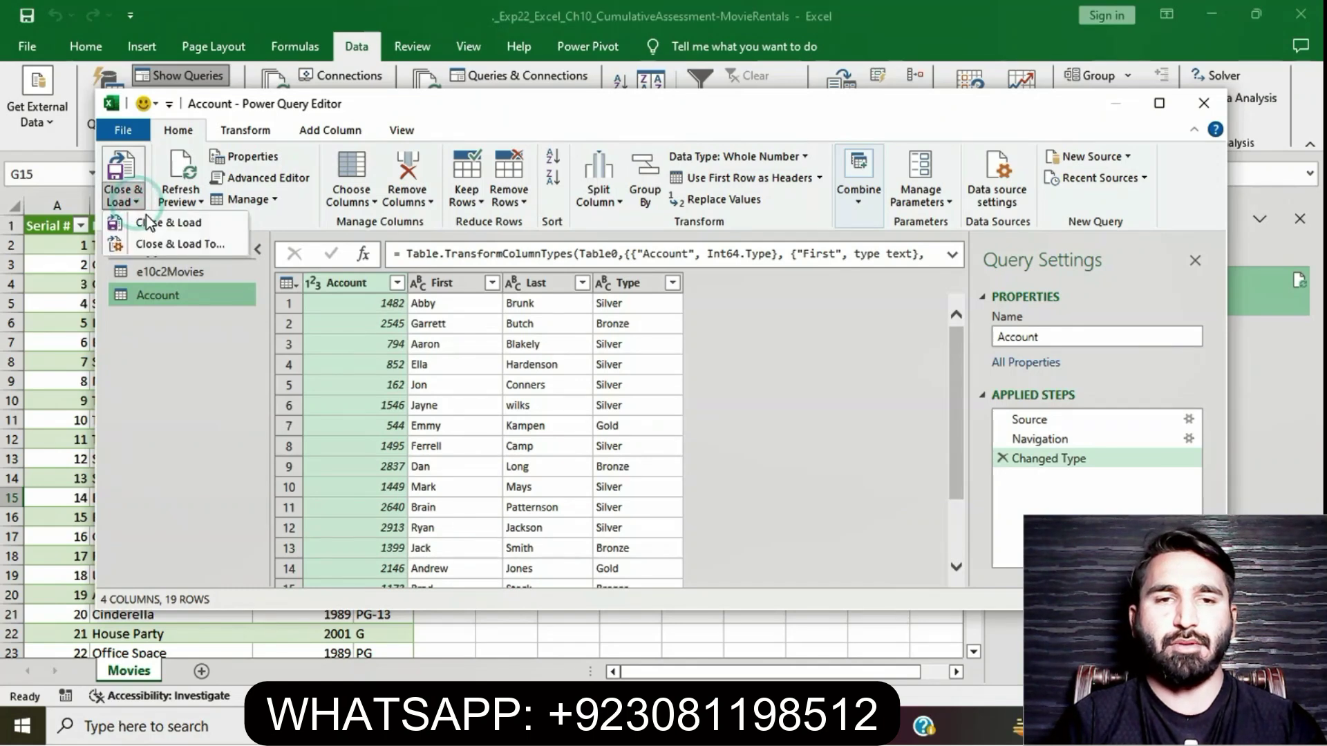
pyautogui.click(148, 219)
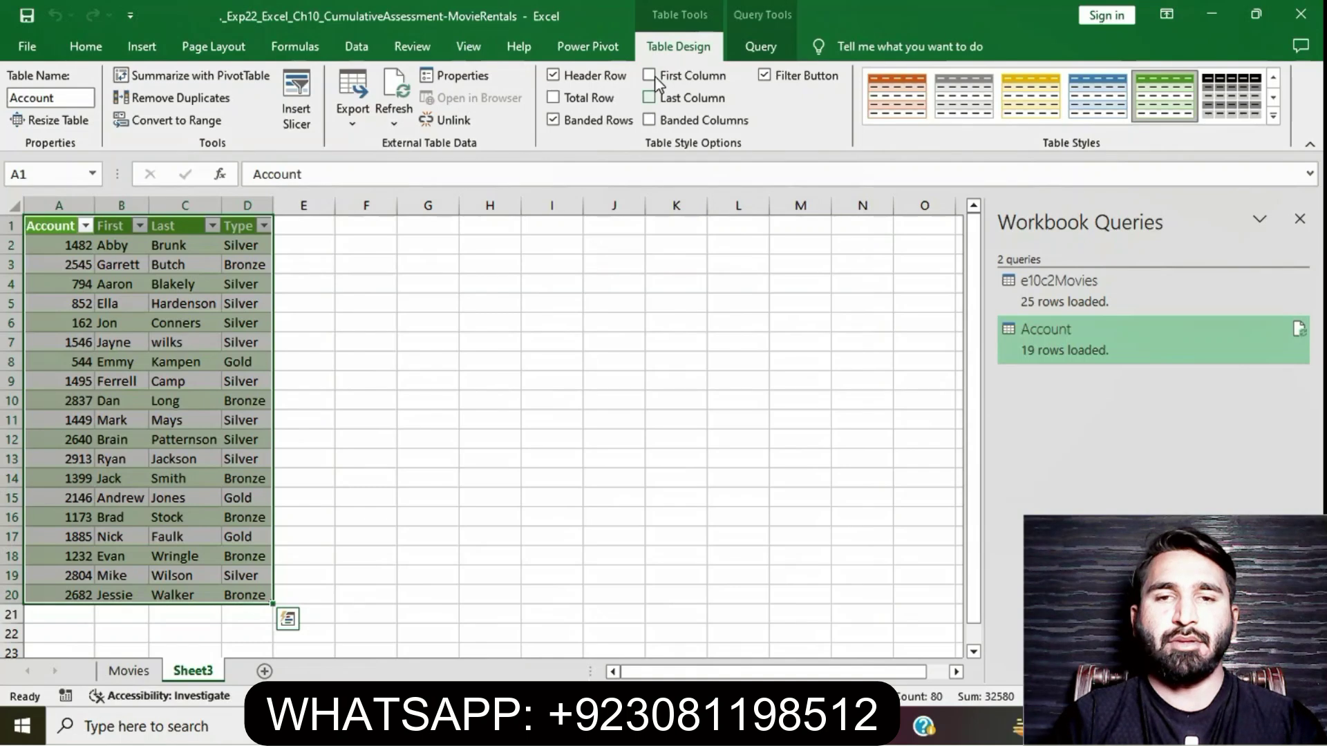
# Reload the Account query as a table with its data added to the Data Model
pyautogui.click(760, 42)
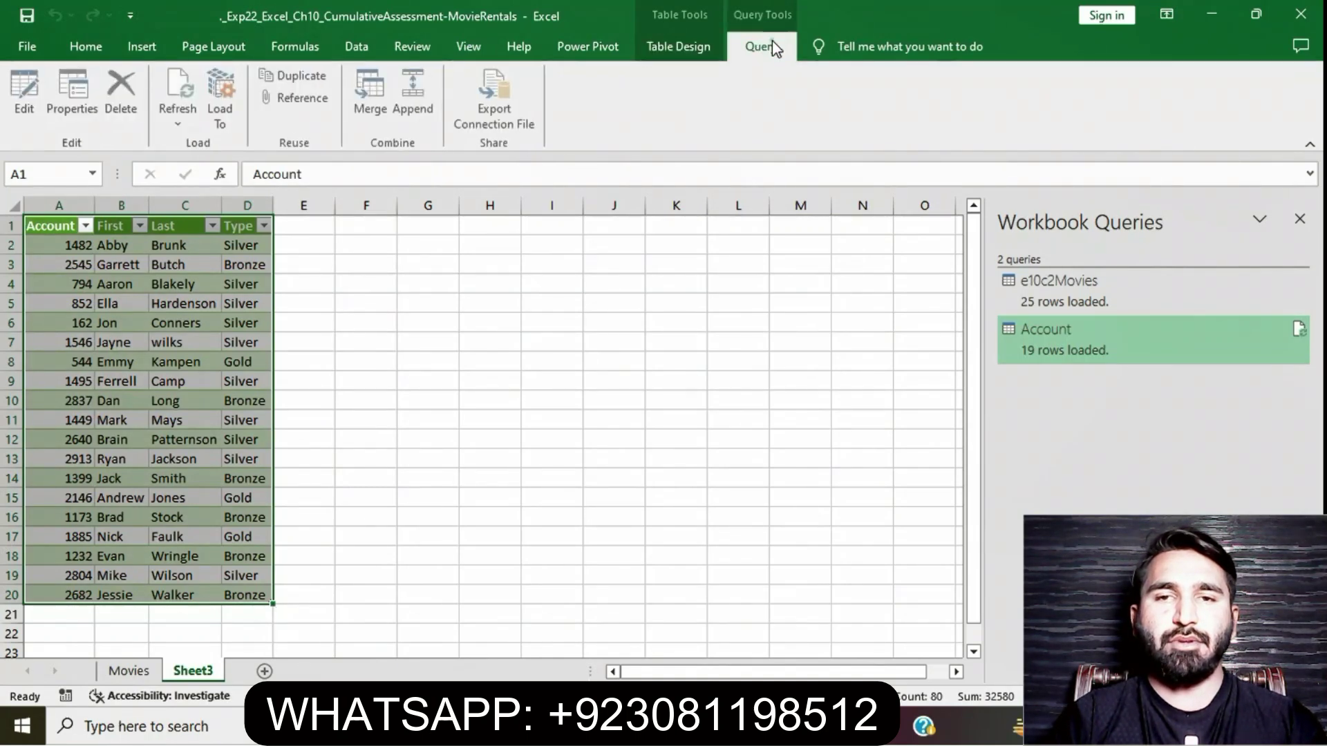
pyautogui.click(215, 109)
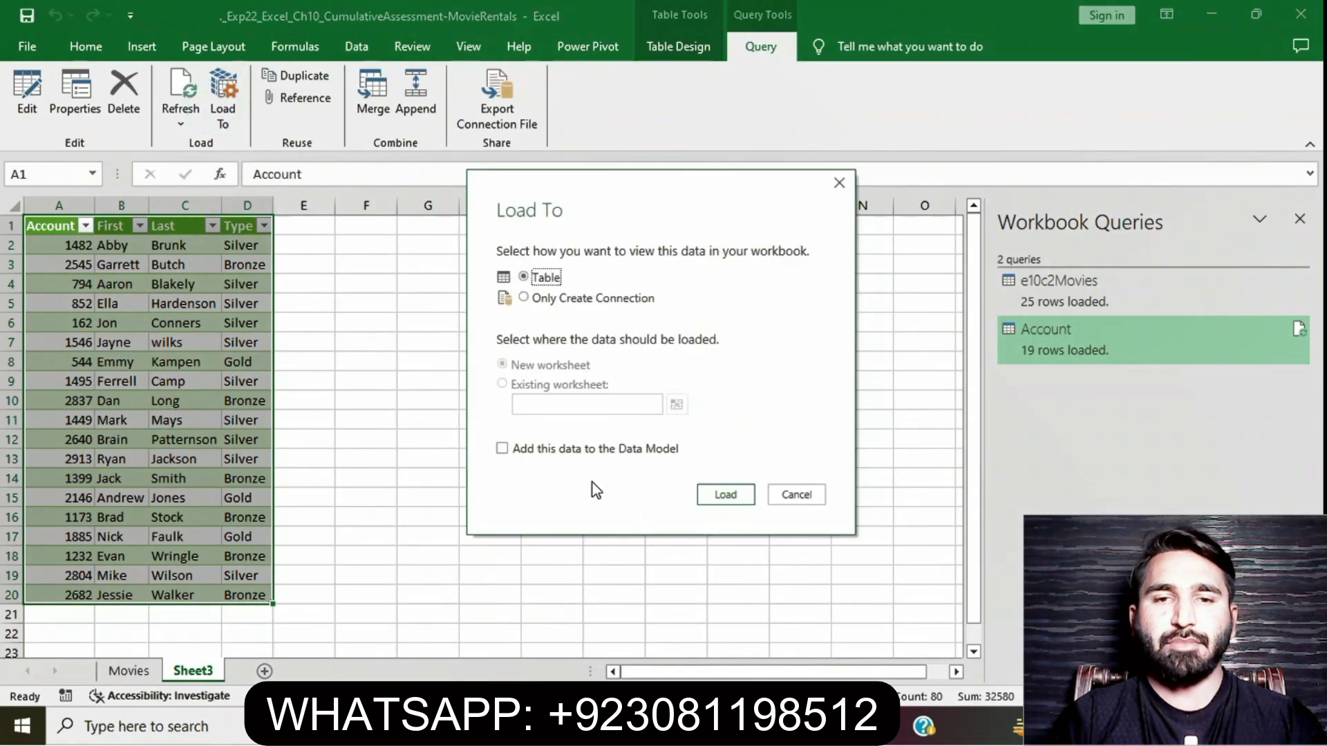
pyautogui.click(501, 450)
pyautogui.click(725, 499)
pyautogui.click(751, 414)
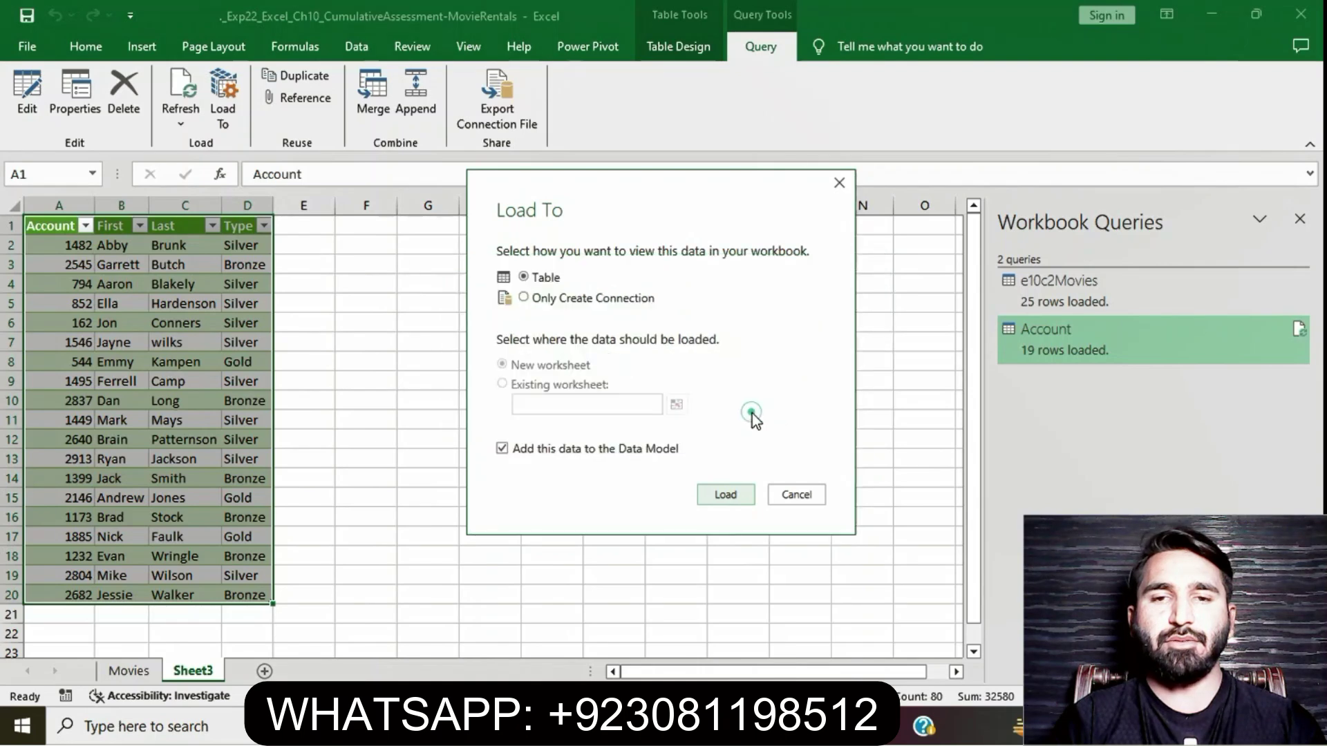
pyautogui.click(565, 577)
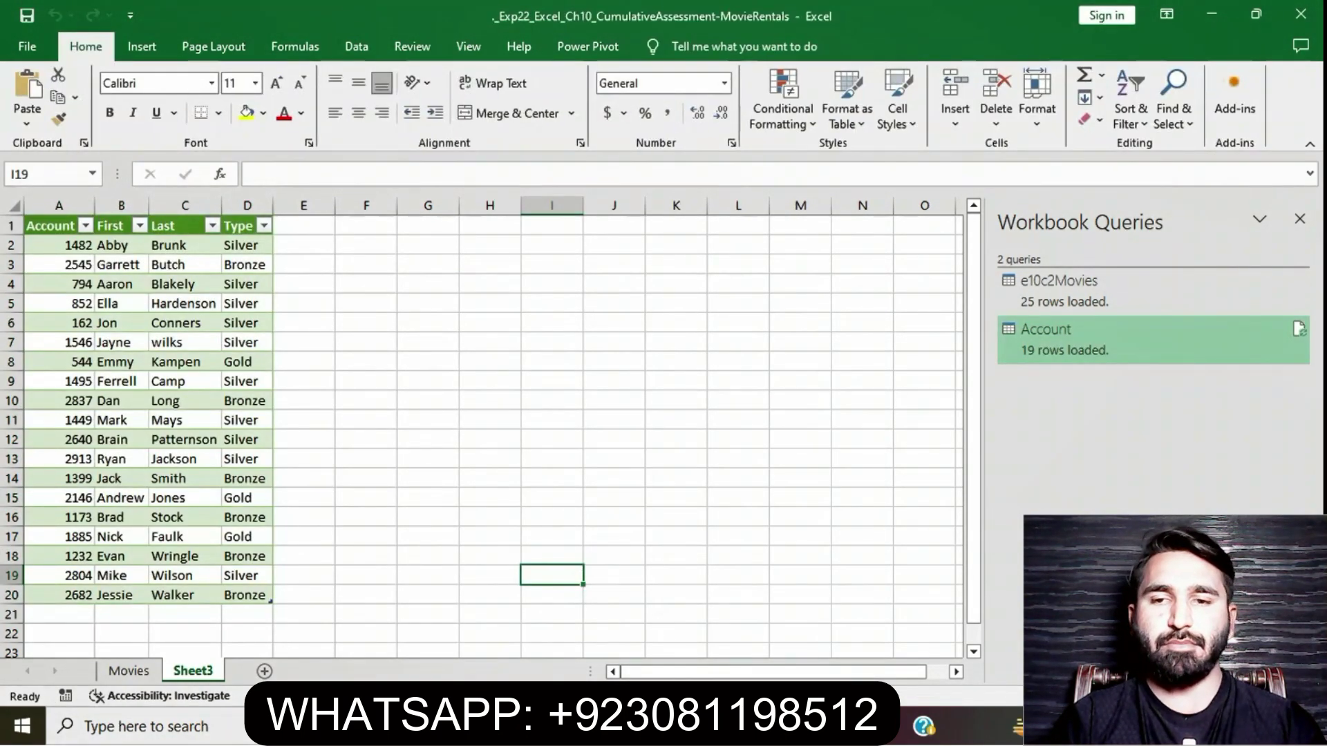
# Switch to the Word instructions, remove the highlight from step 4 and highlight the step 5 instruction in yellow
pyautogui.click(659, 727)
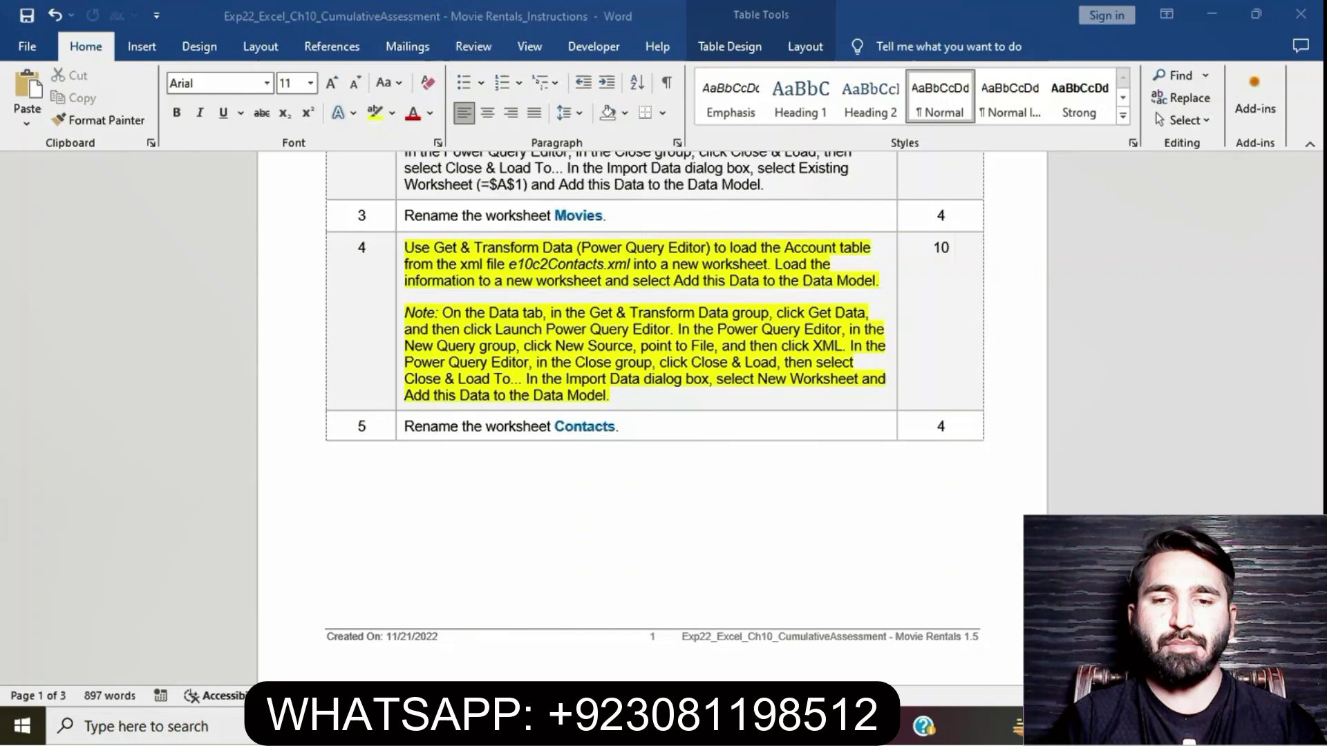
pyautogui.click(399, 250)
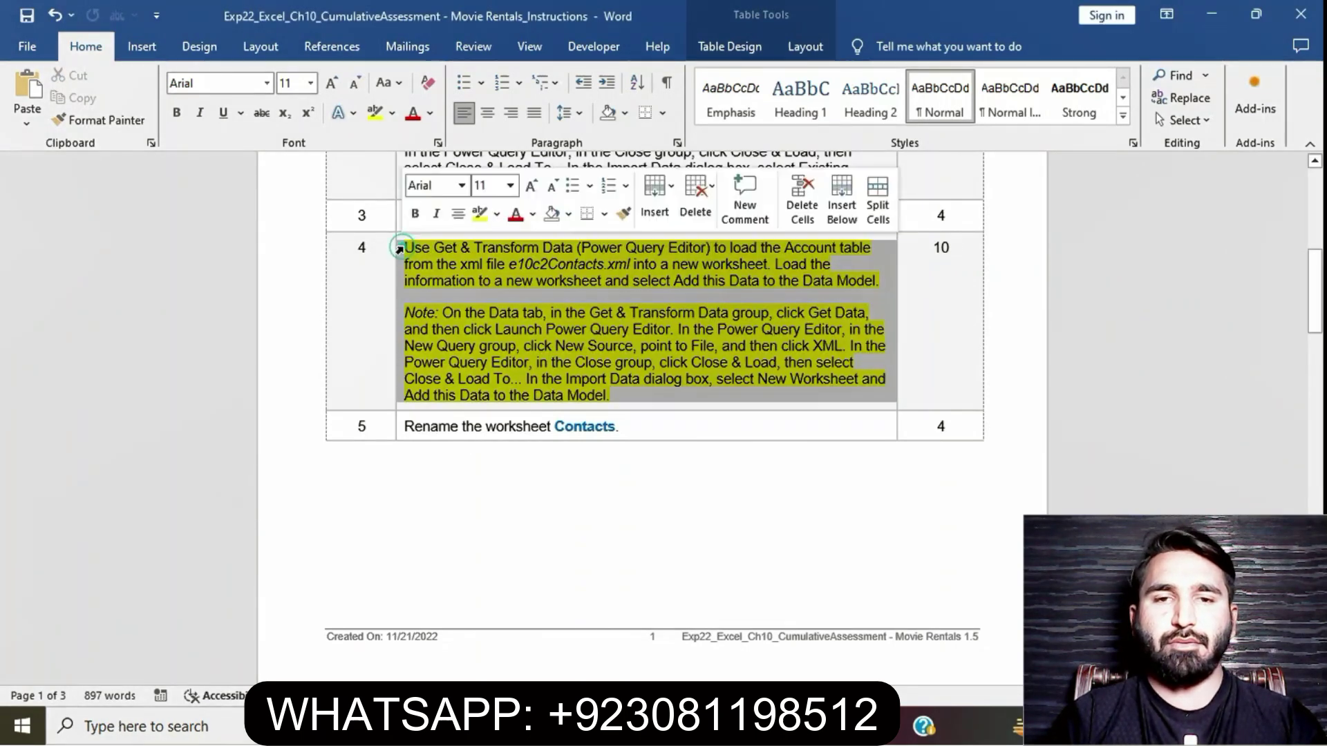
pyautogui.click(479, 216)
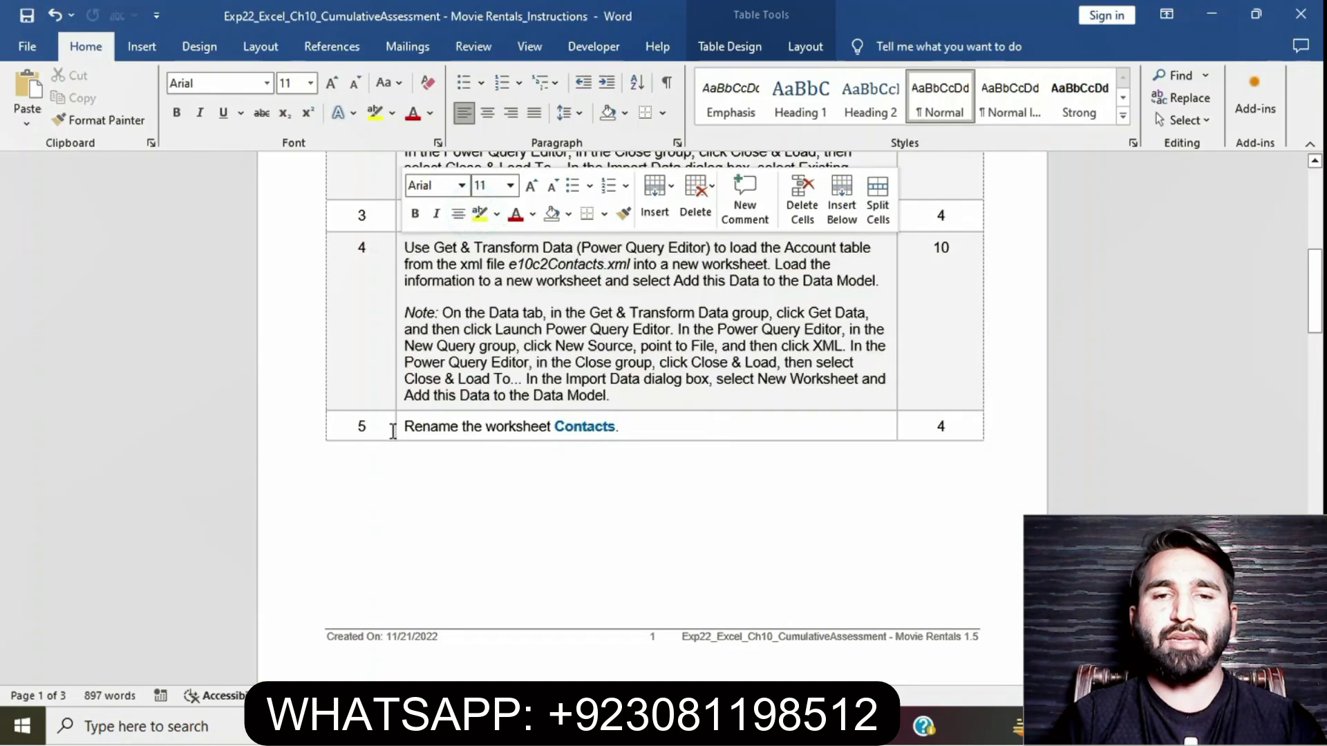
pyautogui.click(400, 427)
pyautogui.click(476, 394)
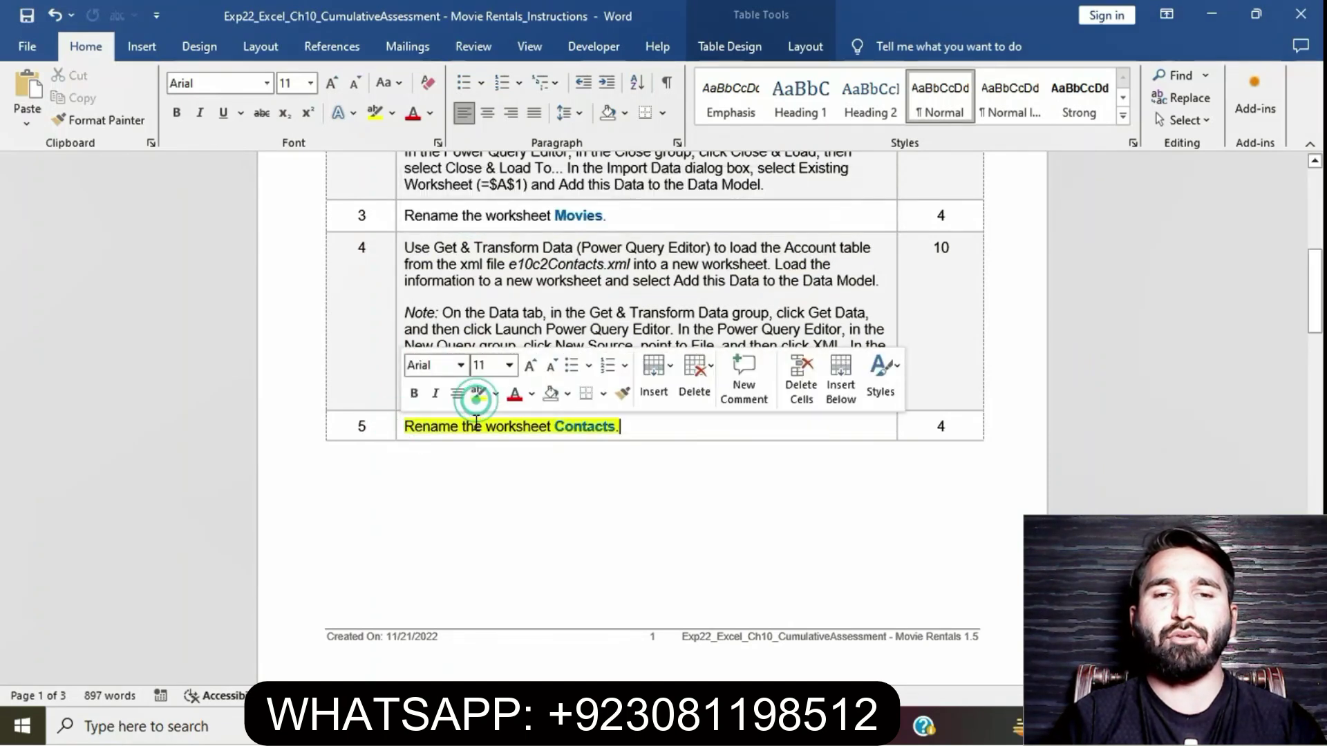
# Copy the name "Contacts" from the step 5 instruction and rename Sheet3 in the Excel workbook as Contacts
pyautogui.click(480, 428)
pyautogui.doubleClick(558, 428)
pyautogui.hotkey('ctrl', 'c')
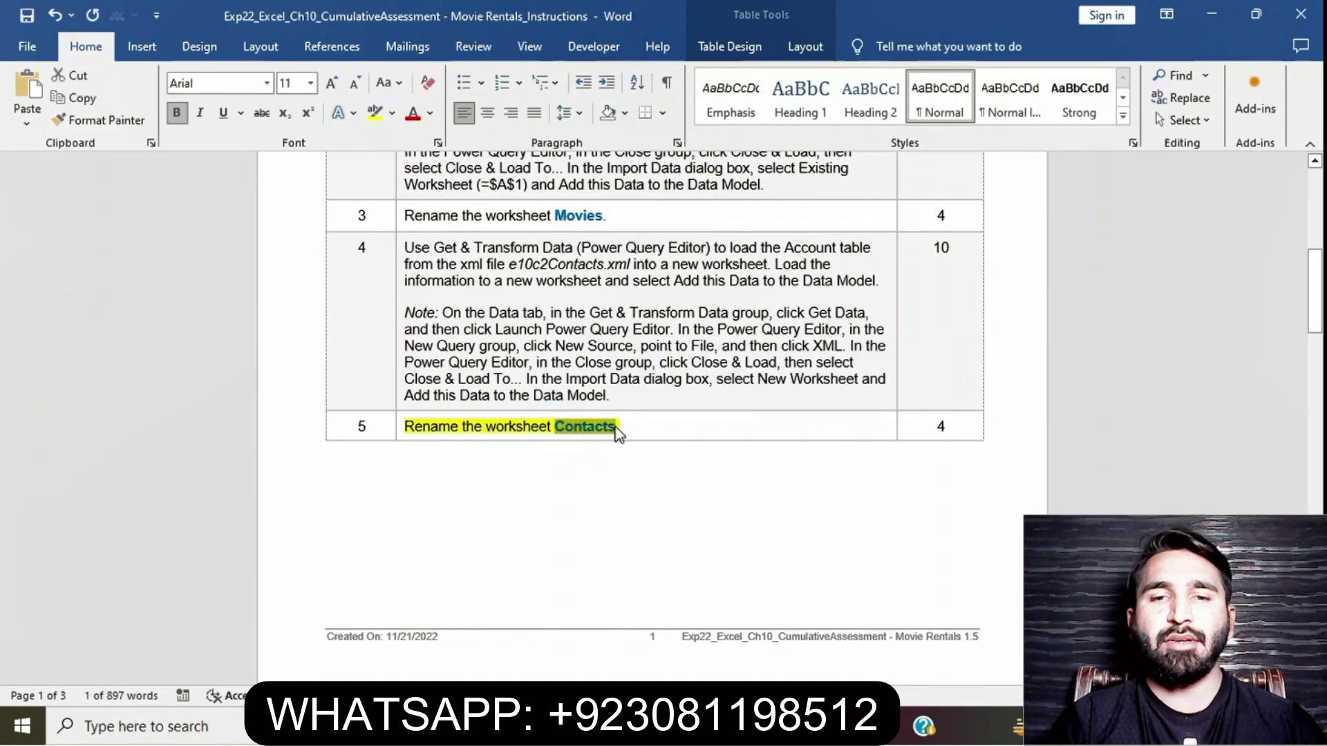
pyautogui.hotkey('alt', 'Tab')
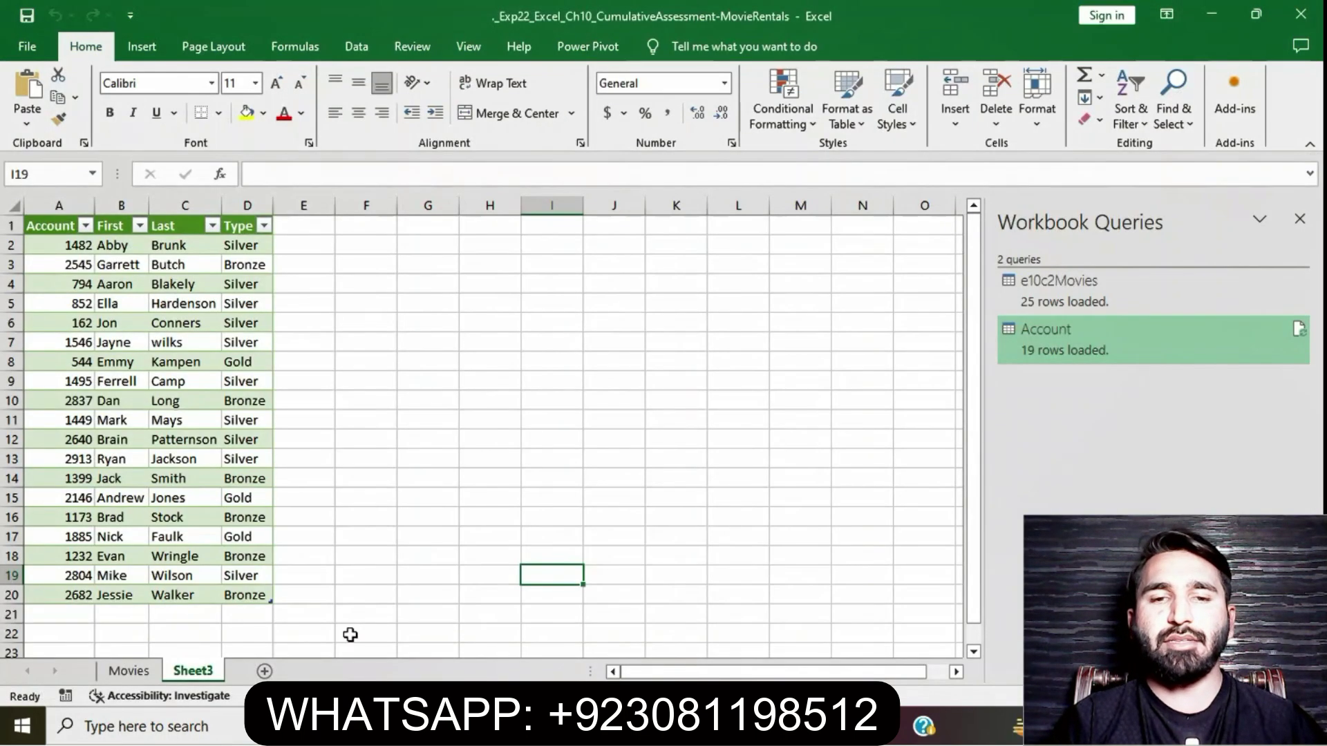
pyautogui.rightClick(213, 673)
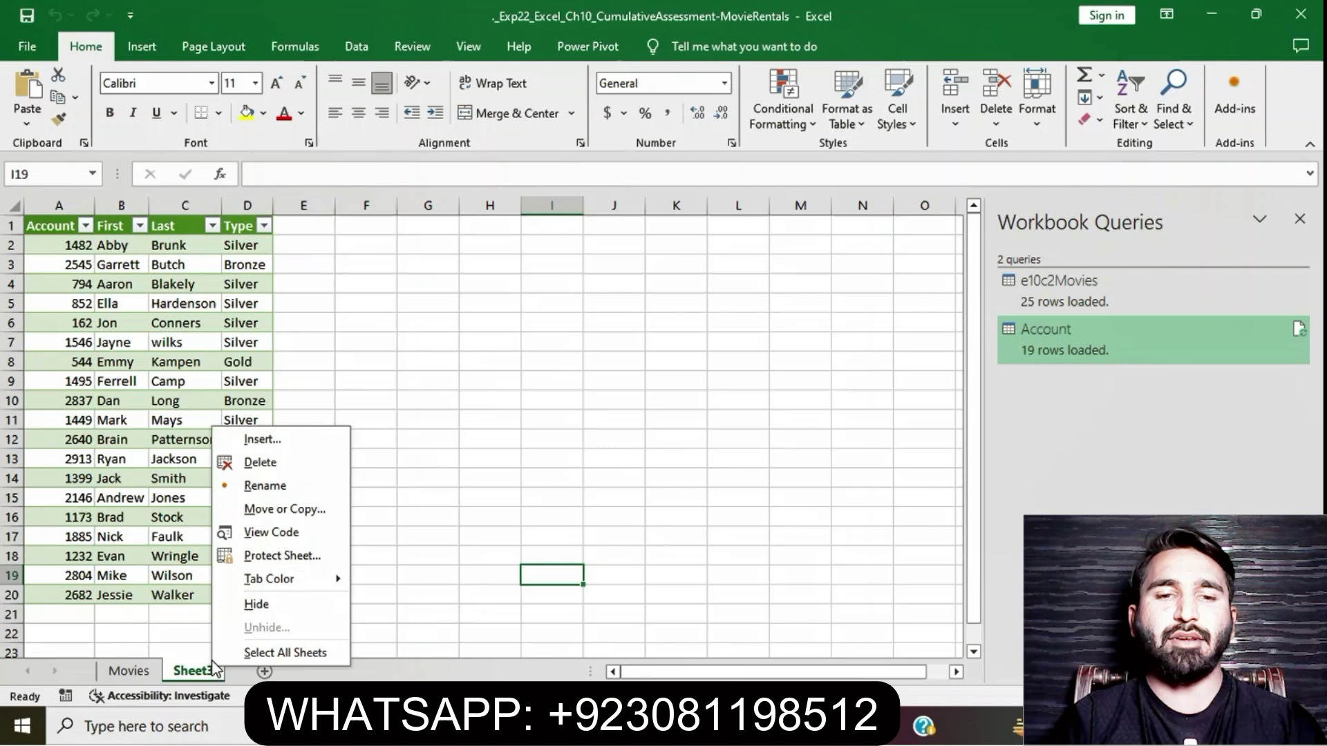
pyautogui.click(269, 485)
pyautogui.hotkey('ctrl', 'v')
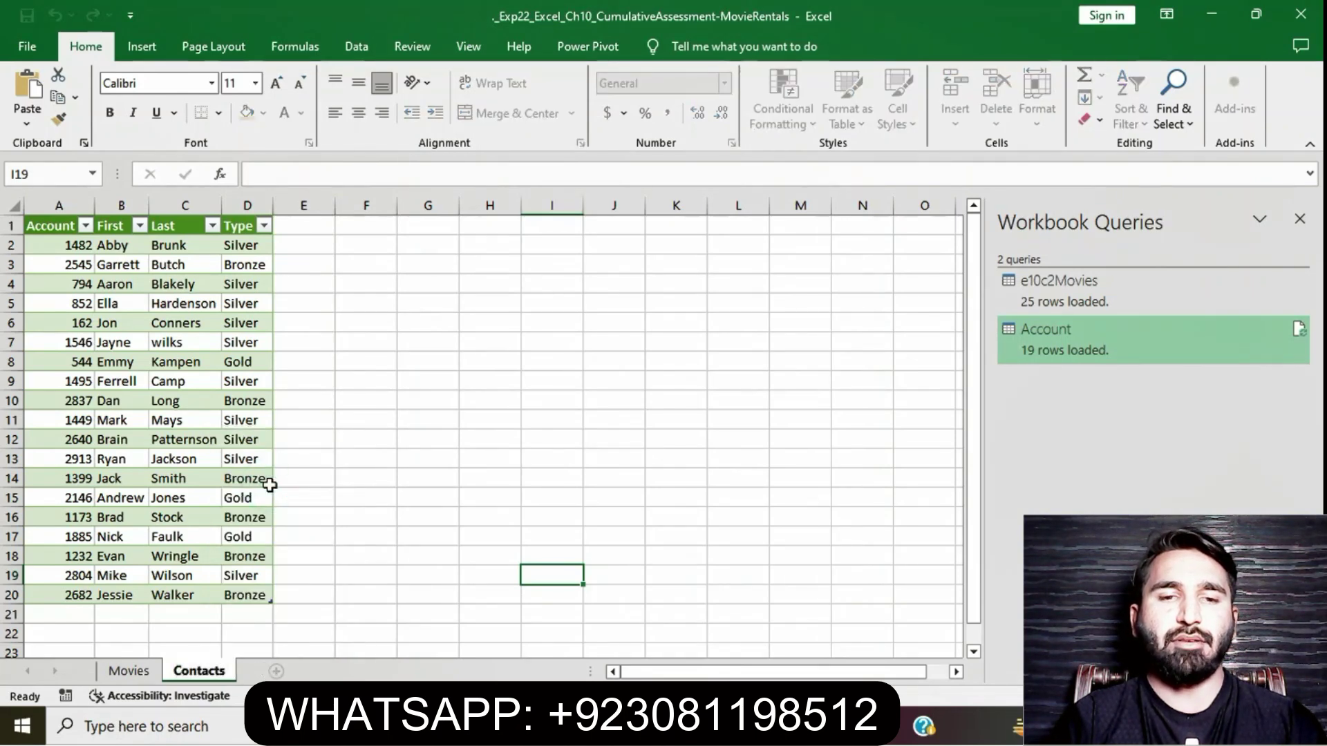
pyautogui.press('Return')
# In the Word instructions, remove the highlight from step 5 and highlight step 6 in yellow, and return to the Excel workbook
pyautogui.hotkey('alt', 'Tab')
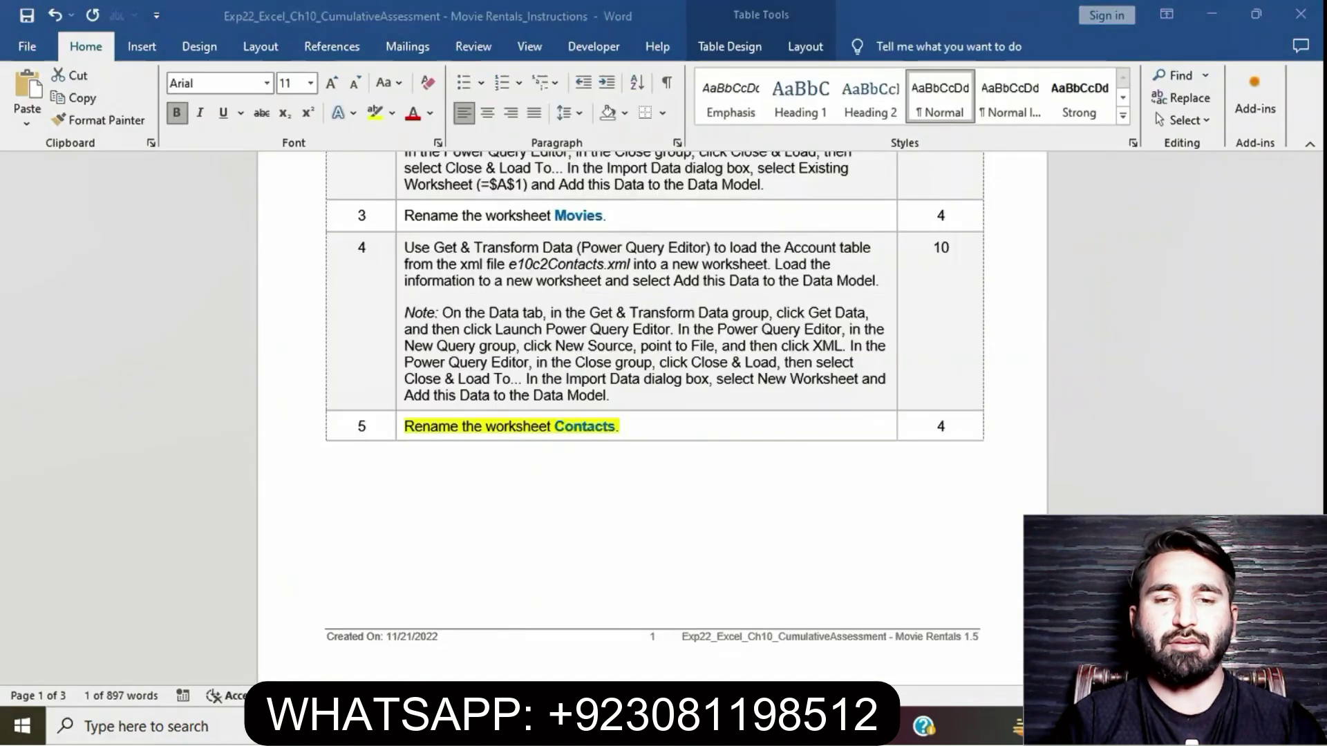
pyautogui.click(396, 430)
pyautogui.click(476, 393)
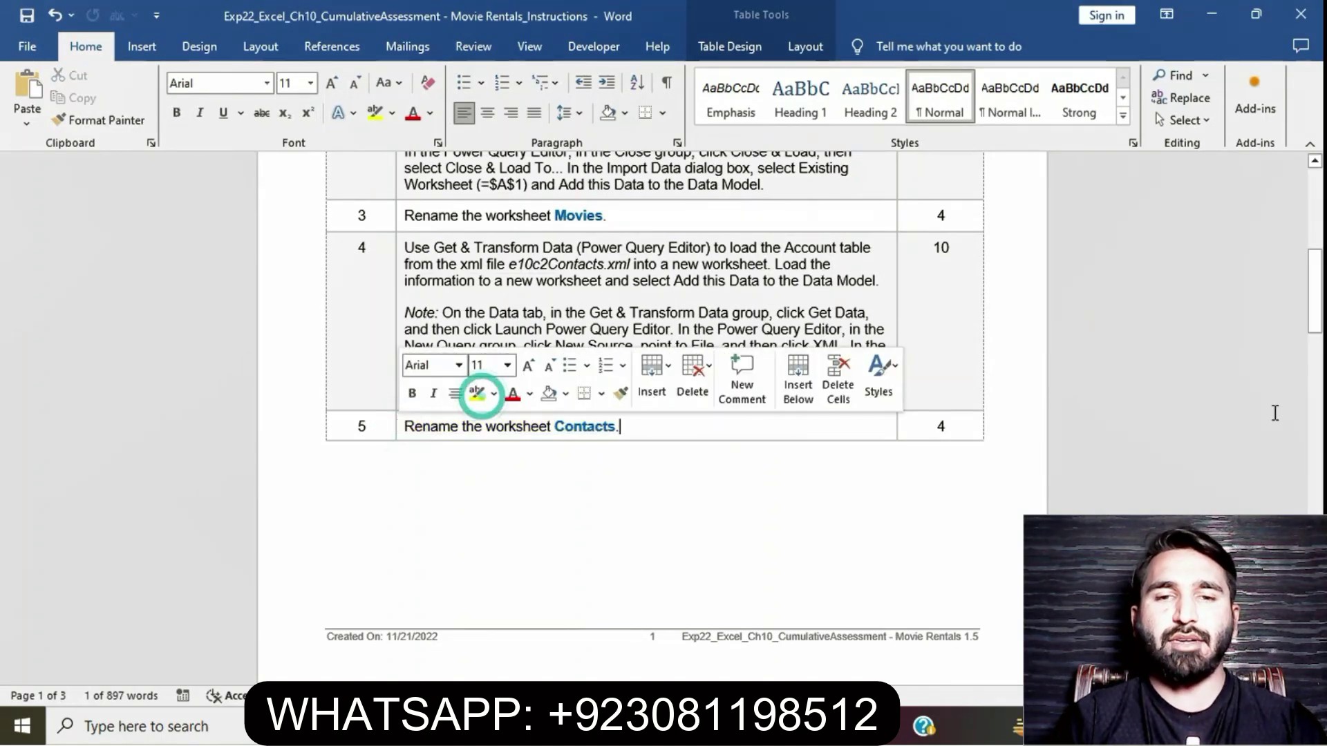
pyautogui.moveTo(1318, 289); pyautogui.dragTo(1321, 354)
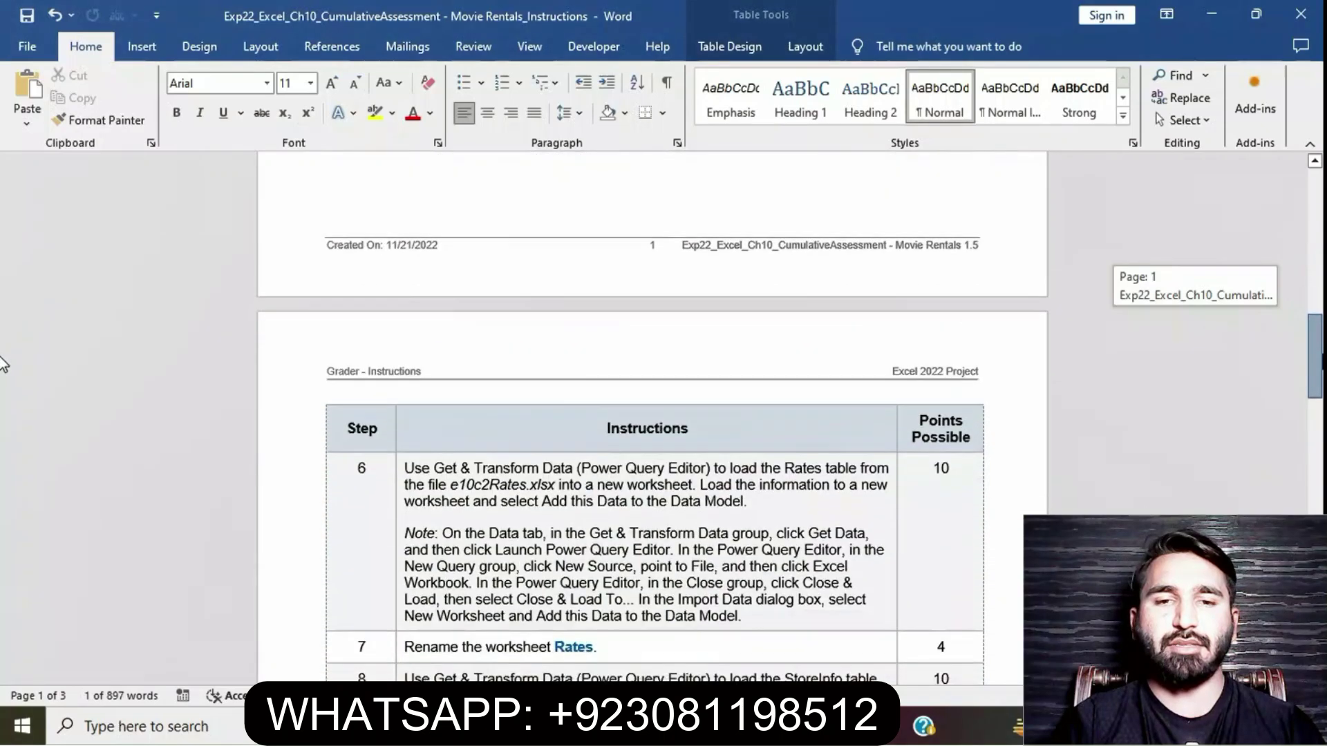
pyautogui.scroll(-4, 394, 335)
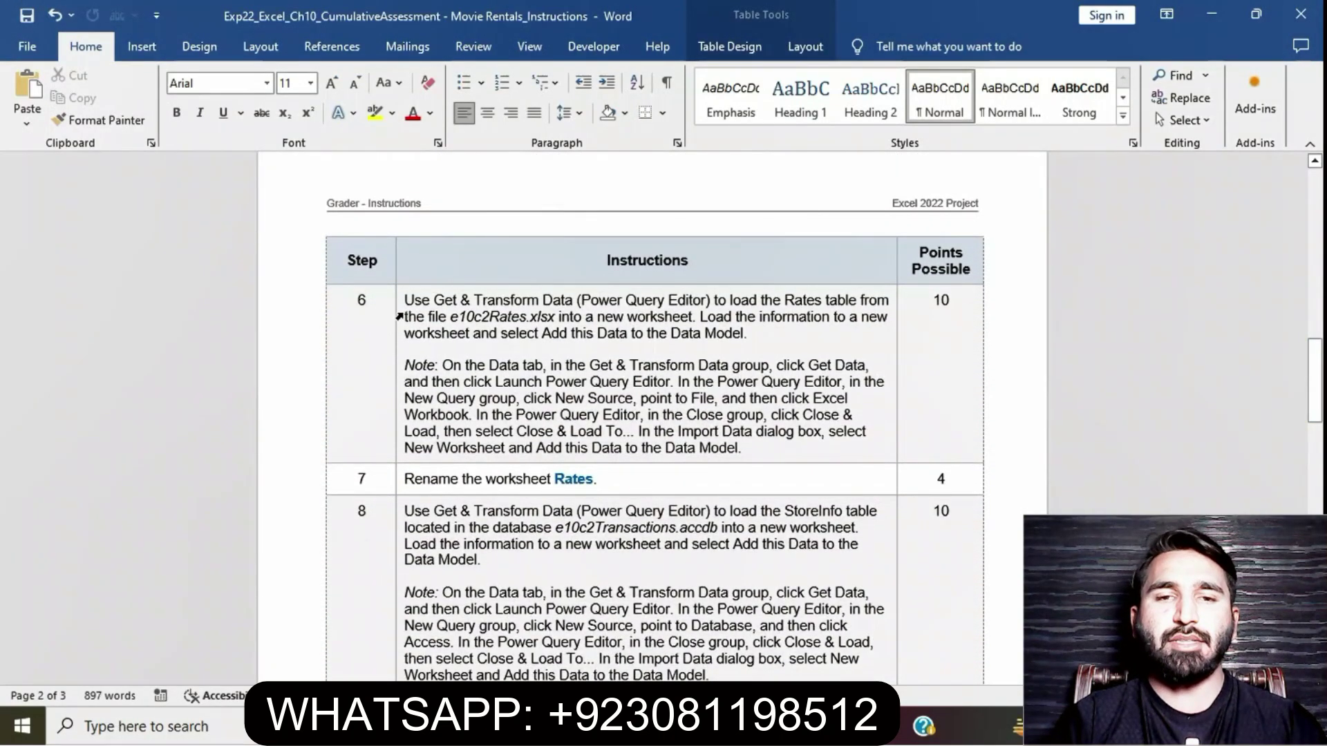
pyautogui.click(399, 301)
pyautogui.click(480, 267)
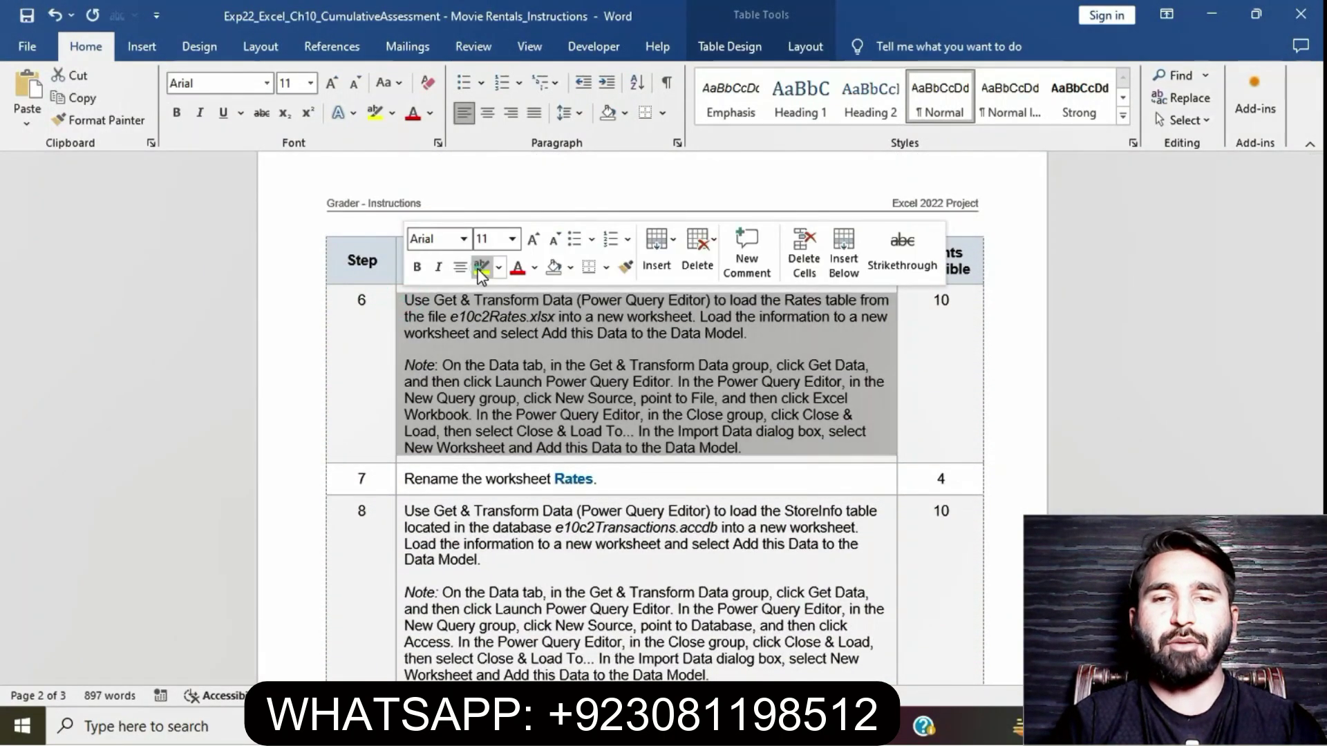
pyautogui.moveTo(1315, 380); pyautogui.dragTo(1316, 403)
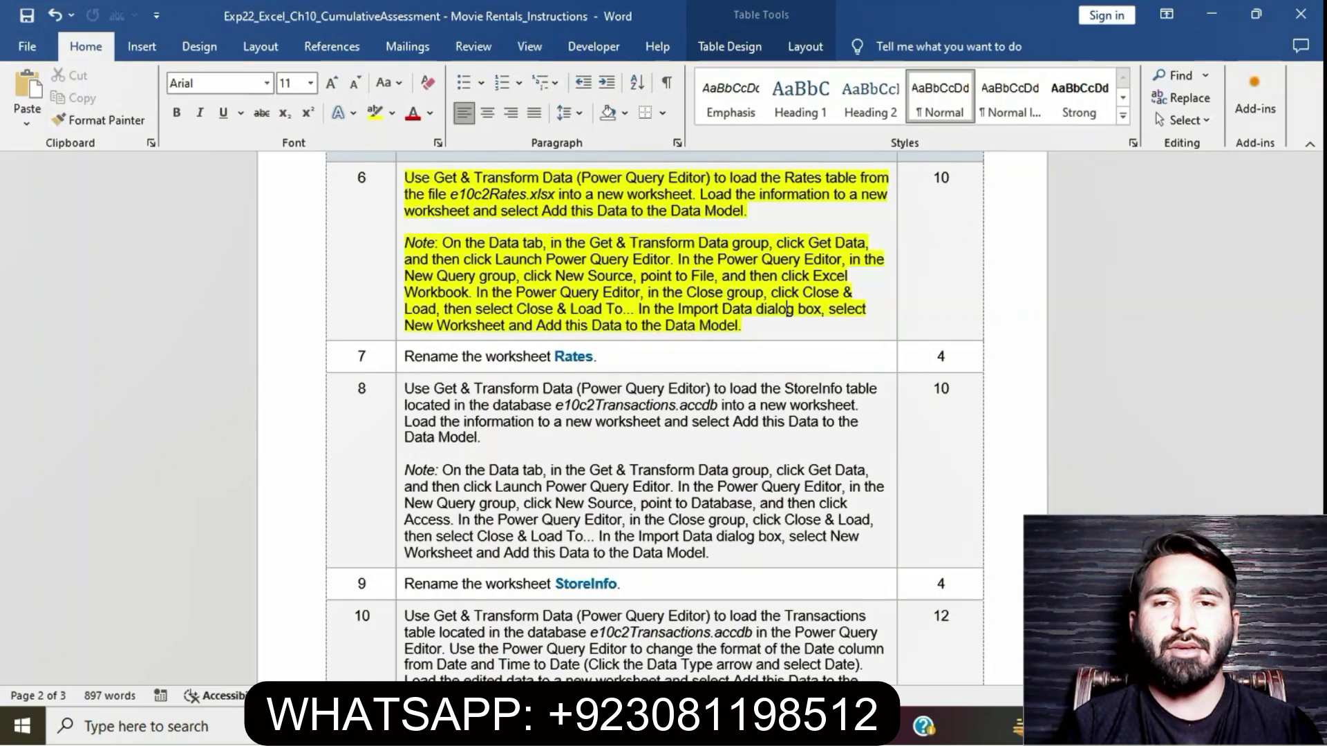
pyautogui.click(483, 727)
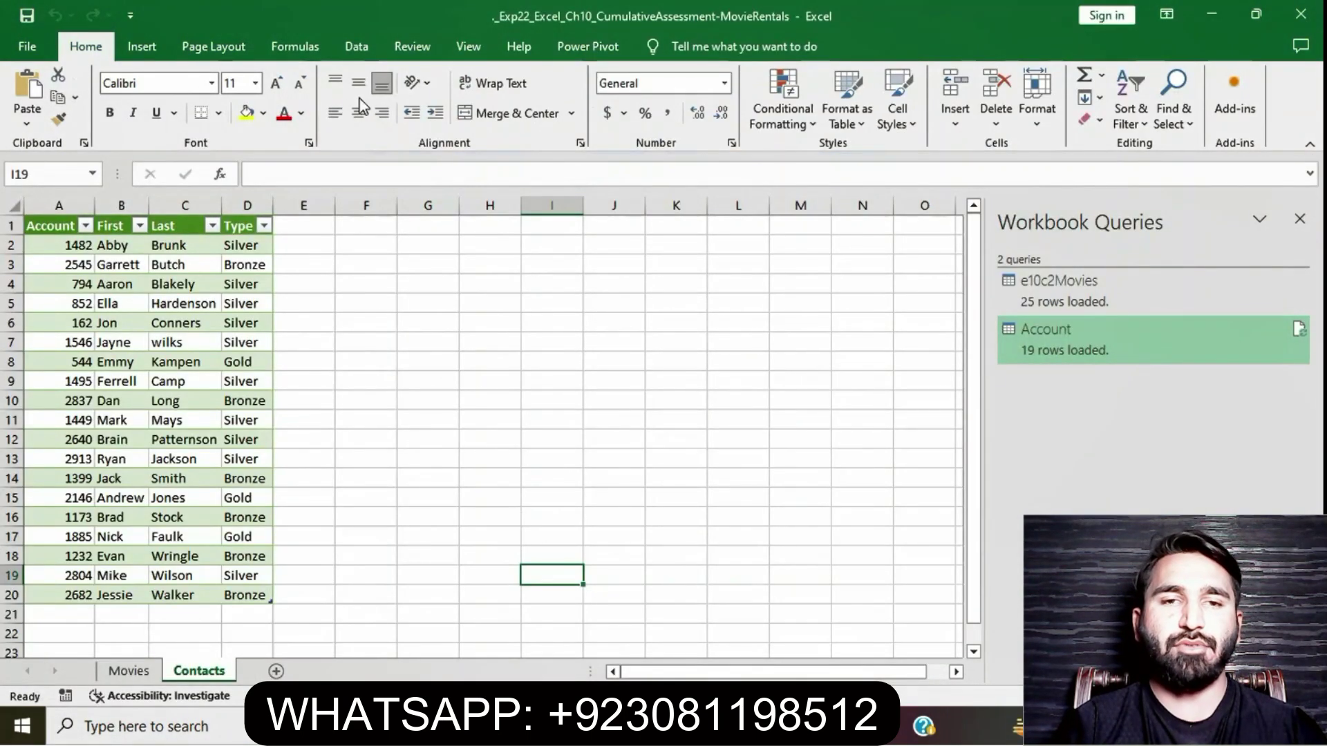
# Create a query from the Excel workbook e10c2Rates and load its Rates table into a new worksheet
pyautogui.click(370, 48)
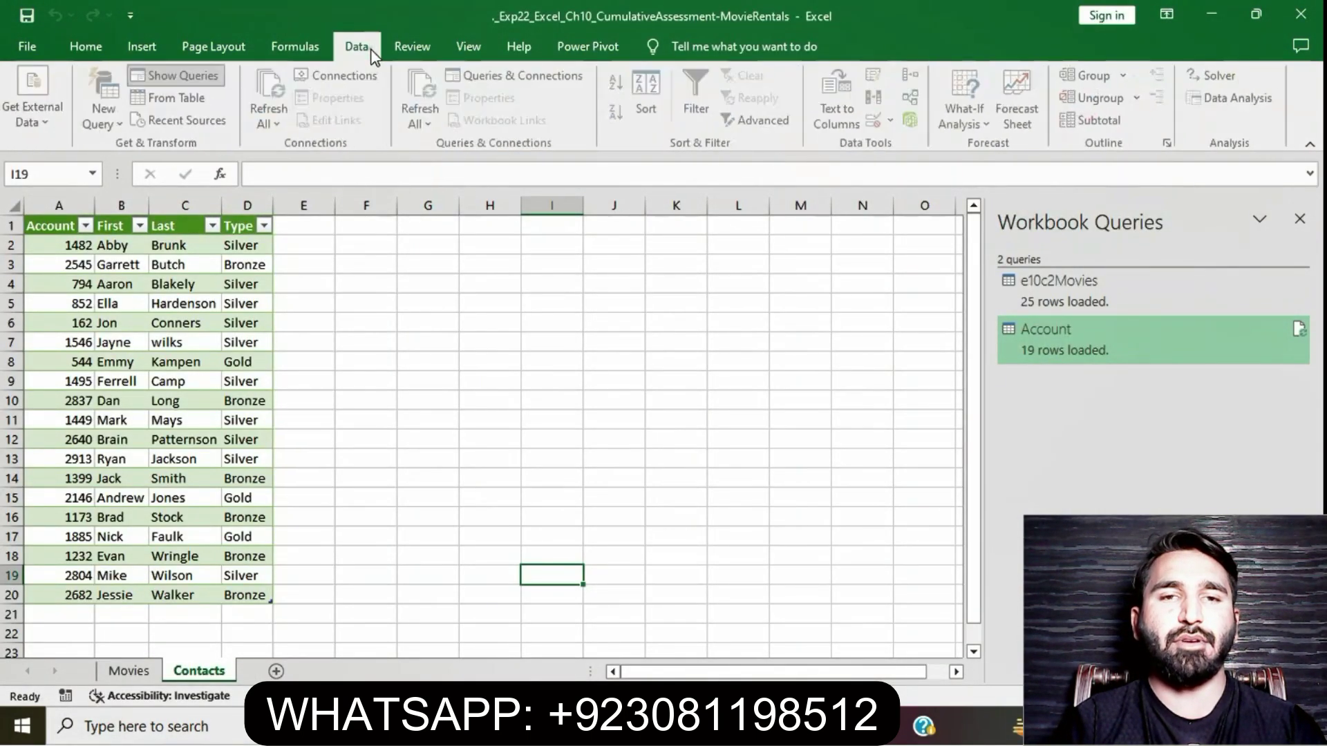
pyautogui.click(114, 114)
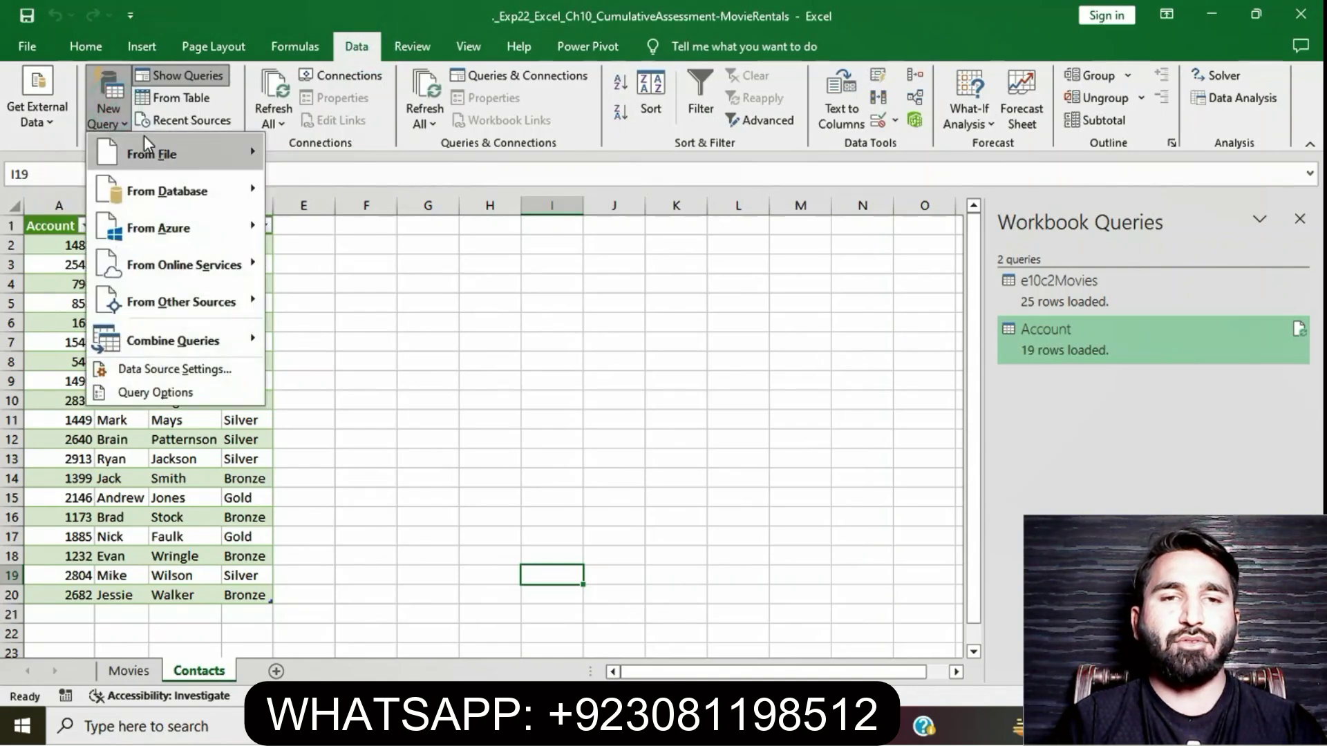
pyautogui.click(156, 151)
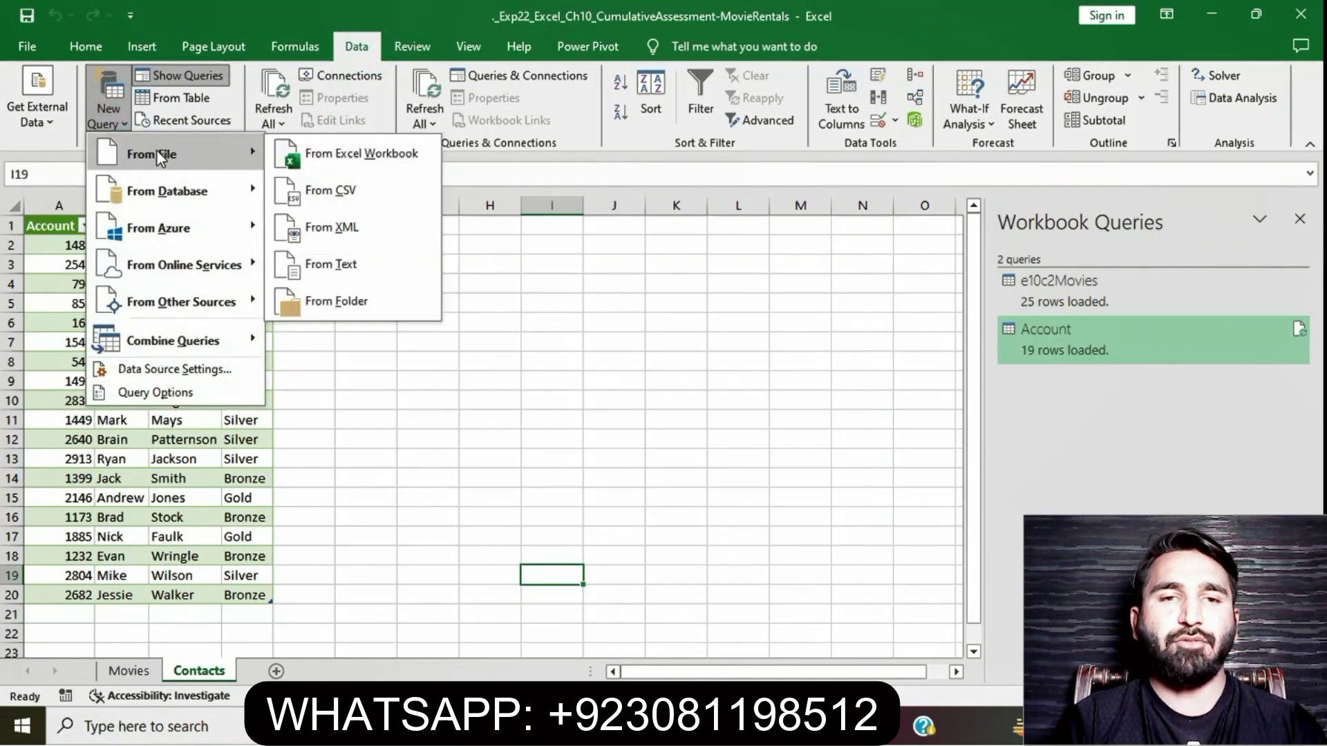
pyautogui.click(332, 147)
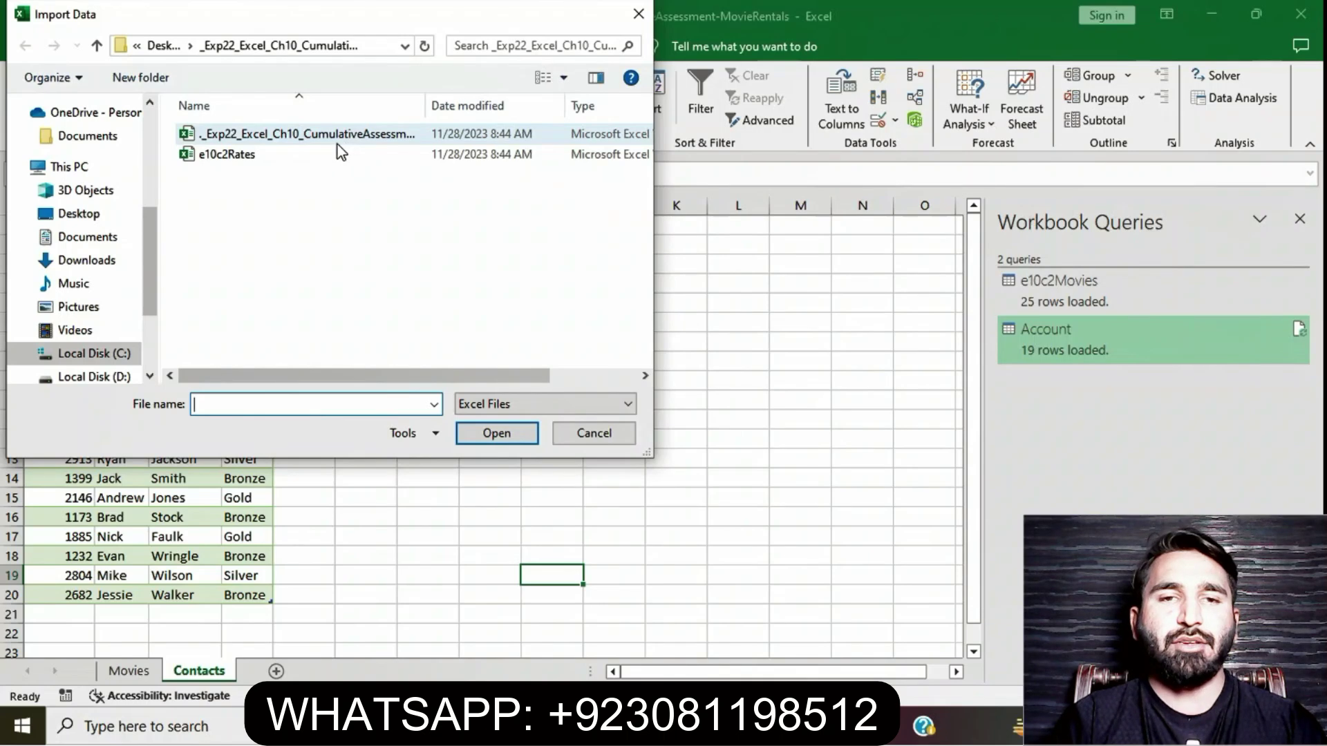
pyautogui.click(334, 153)
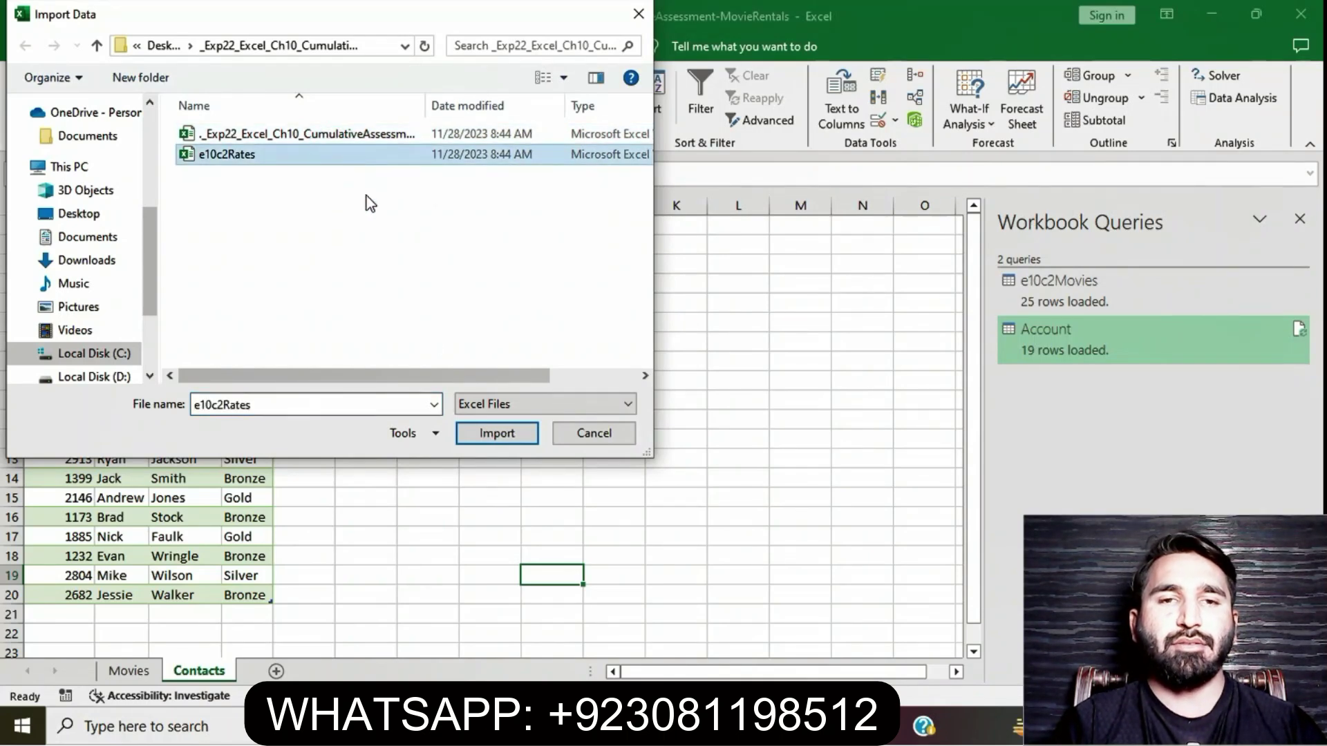
pyautogui.click(493, 434)
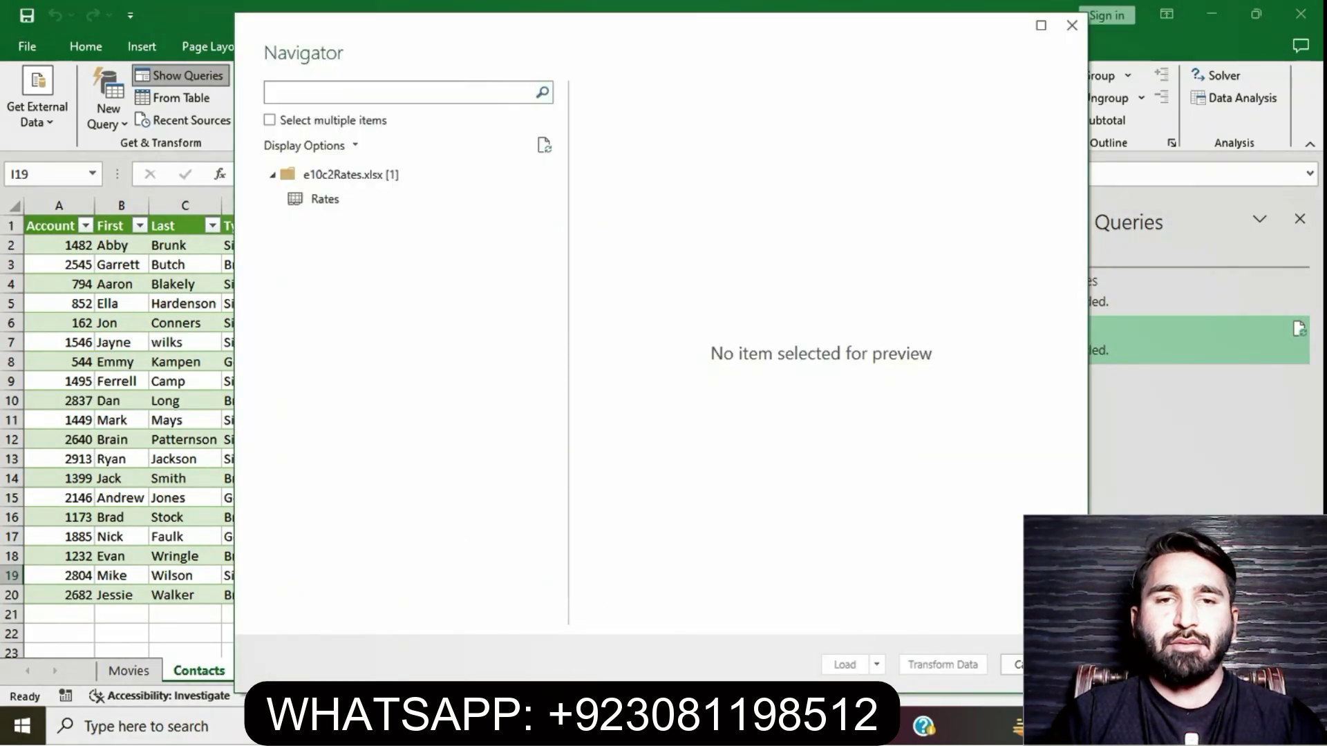
pyautogui.hotkey('alt', 'Tab')
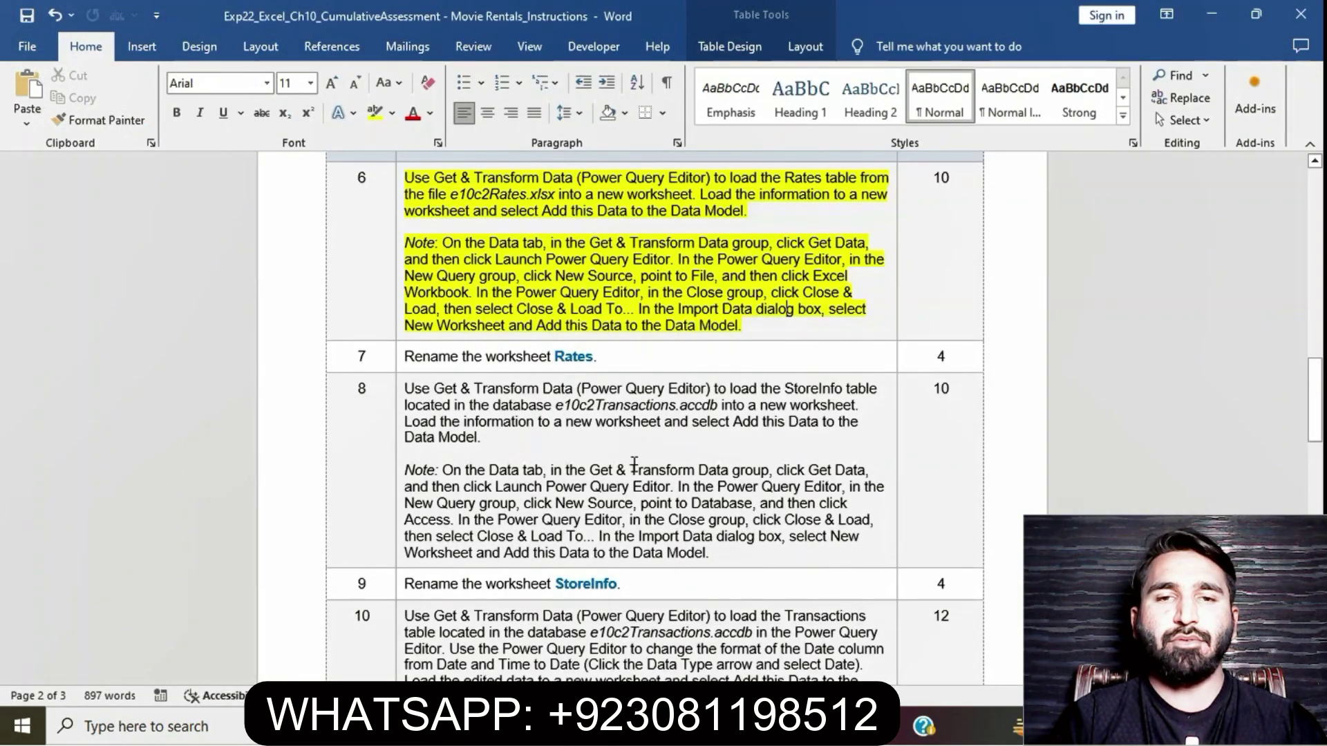
pyautogui.hotkey('alt', 'Tab')
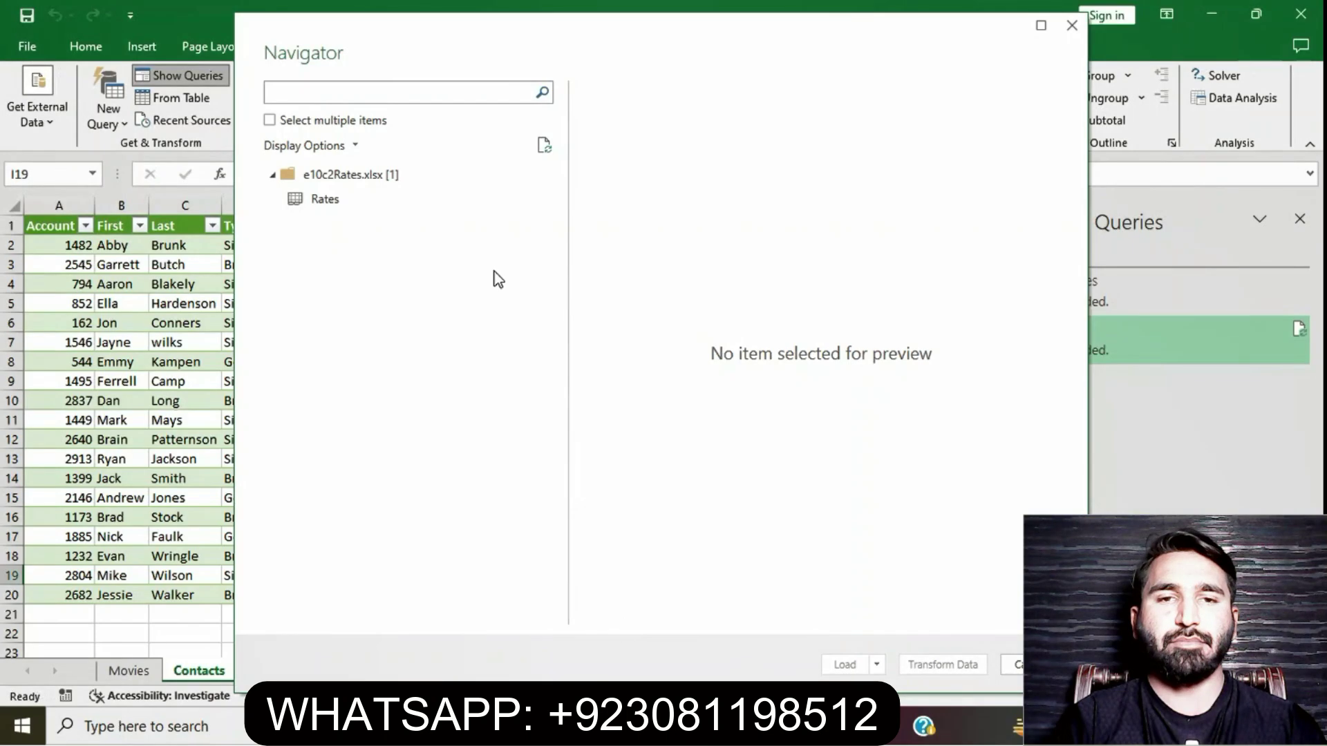
pyautogui.click(331, 203)
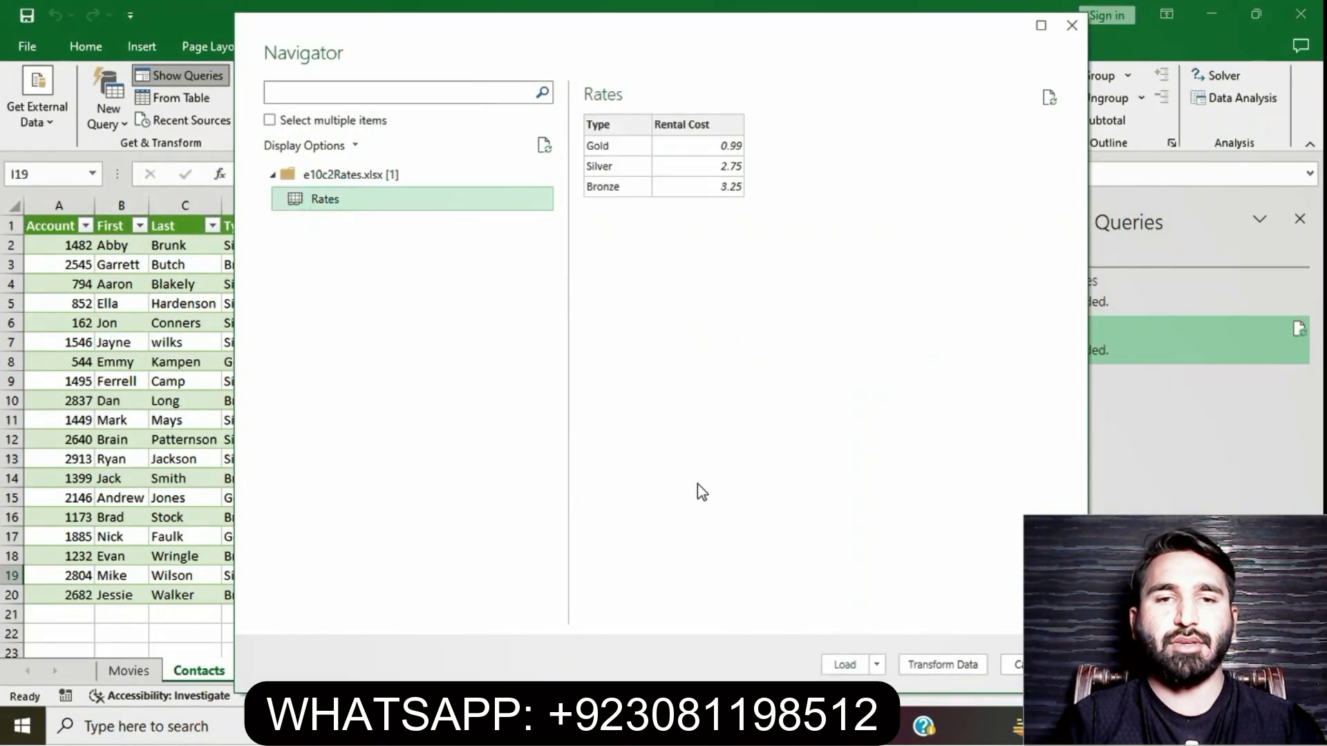
pyautogui.click(873, 665)
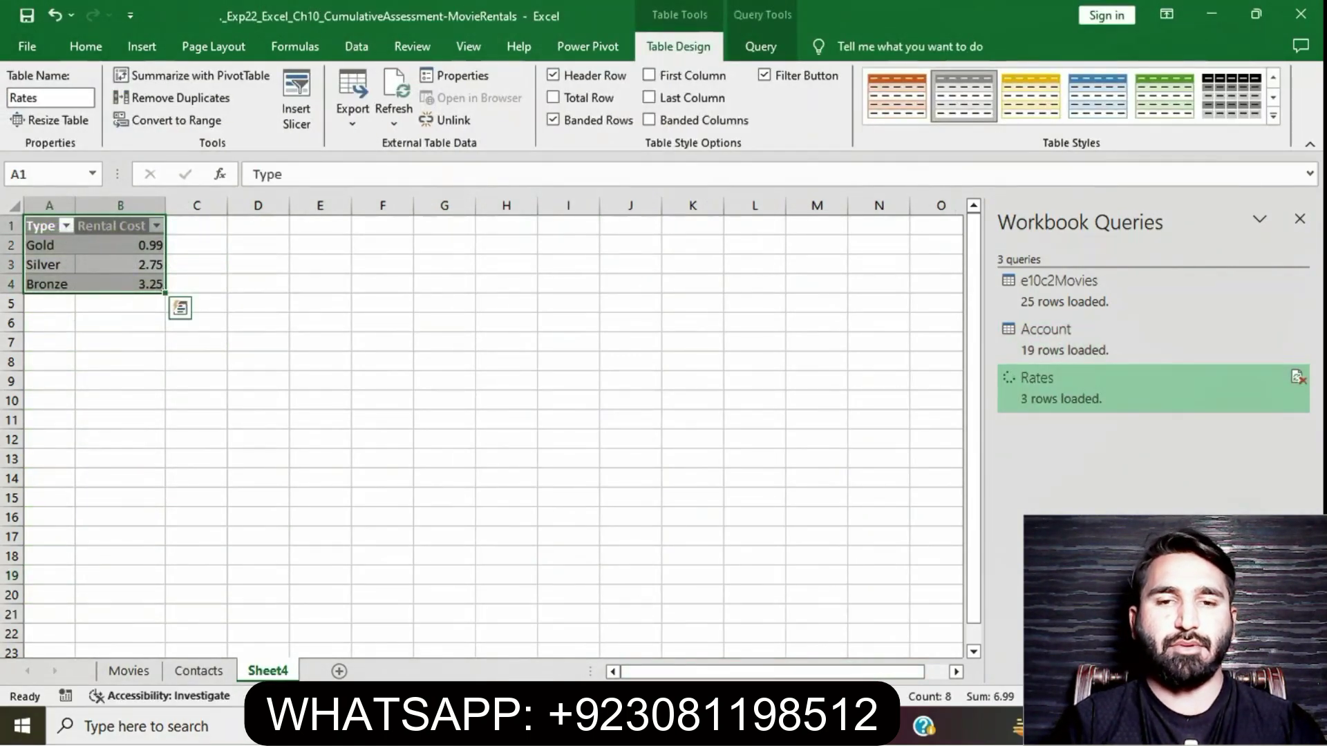
# Add the Rates table to the Data Model, close the Power Pivot window and enable the external data connections
pyautogui.click(598, 48)
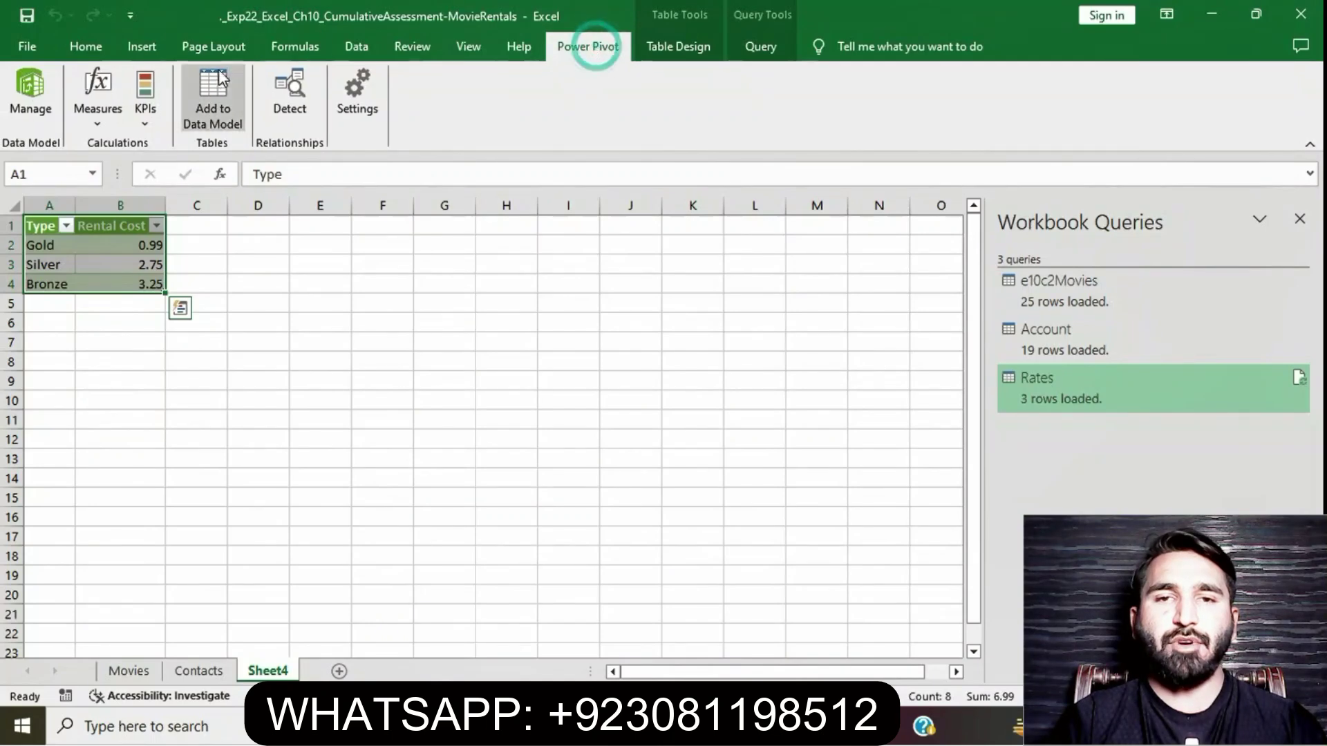
pyautogui.click(203, 101)
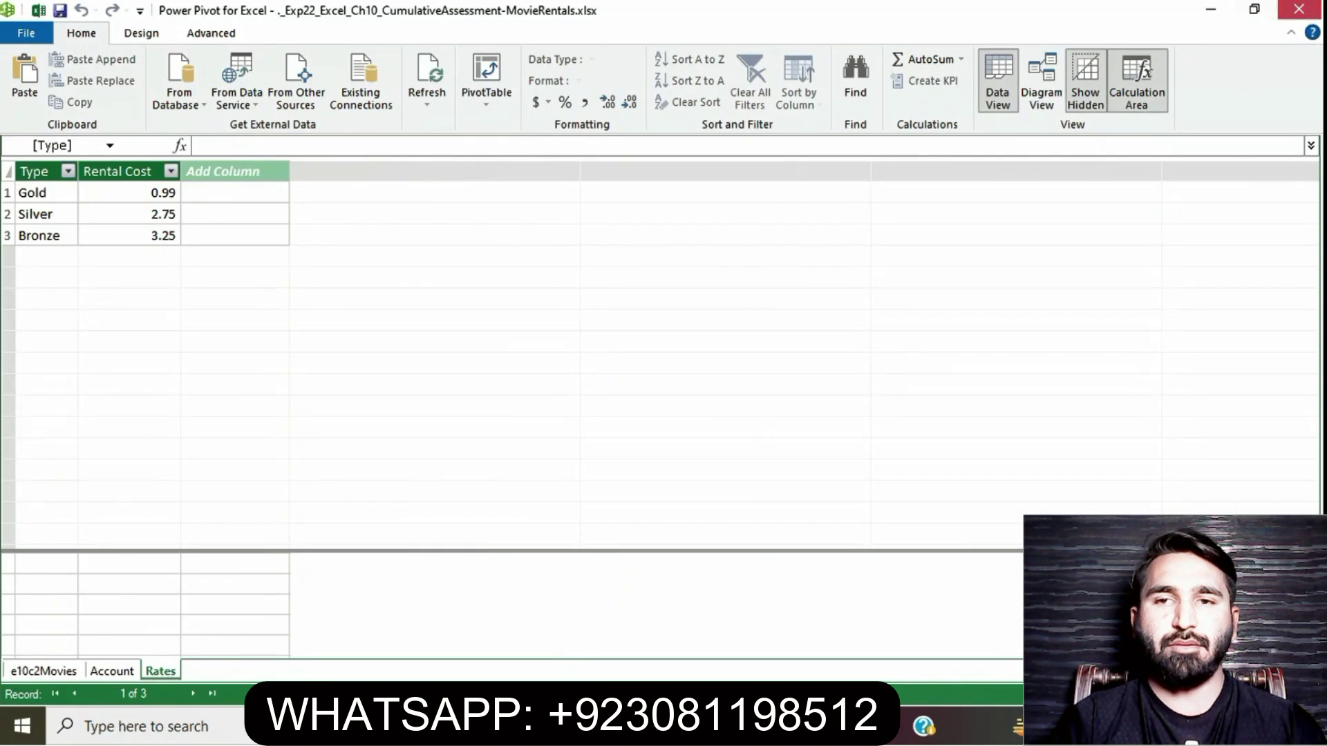
pyautogui.click(1298, 10)
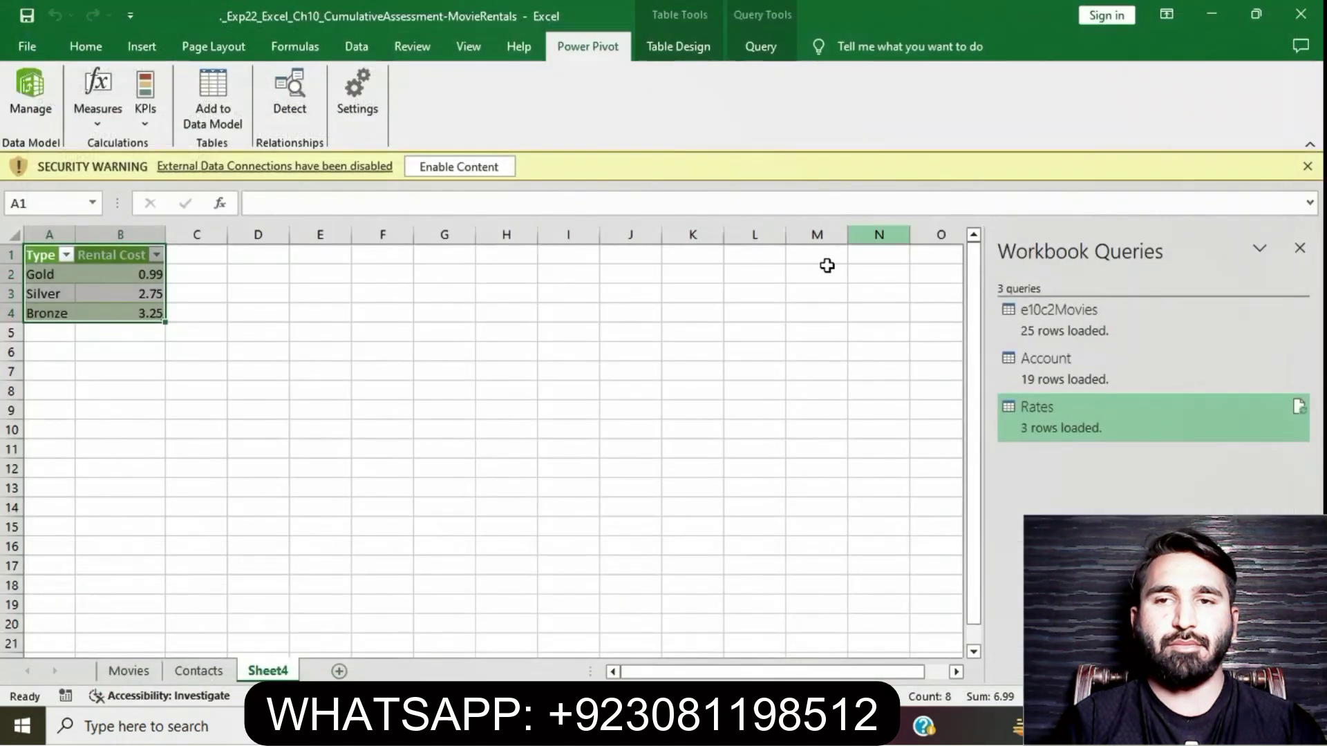
pyautogui.click(501, 172)
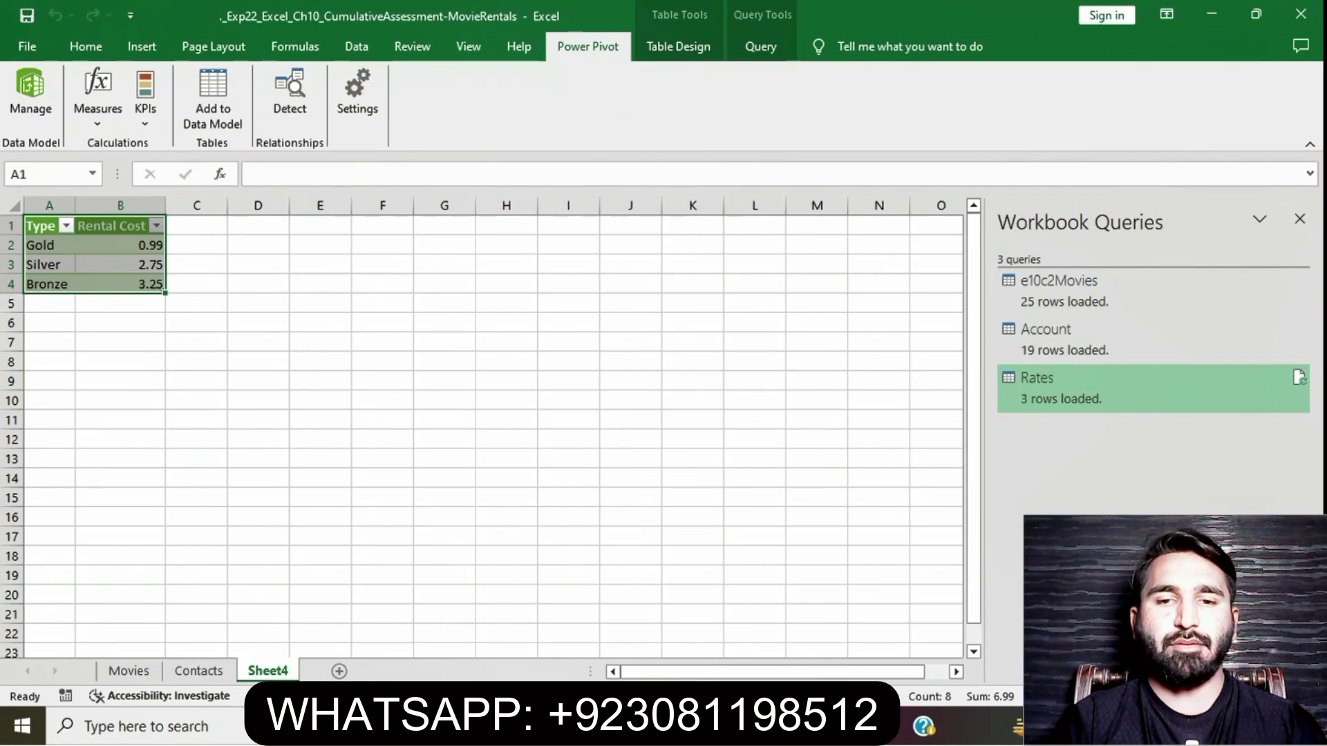
# Switch to the Word instructions, remove the highlight from step 6 and highlight the step 7 instruction in yellow
pyautogui.hotkey('alt', 'Tab')
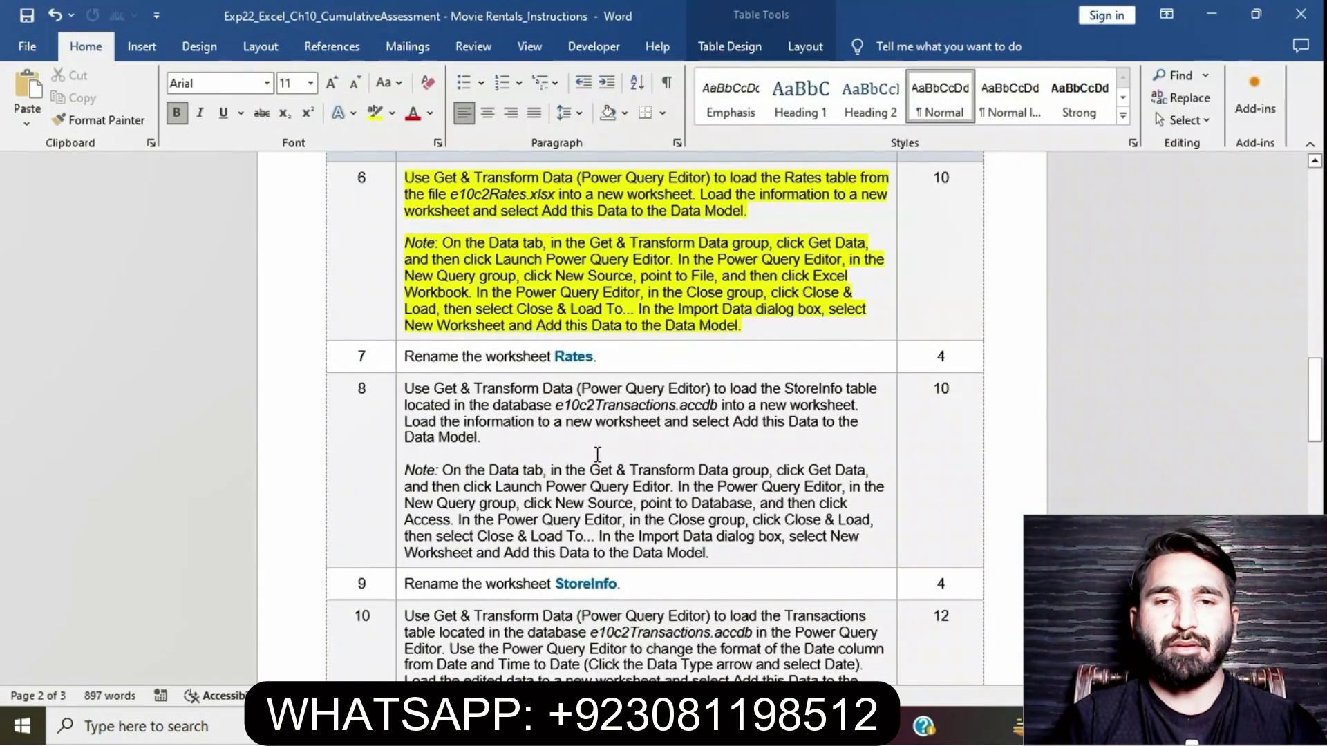
pyautogui.click(396, 178)
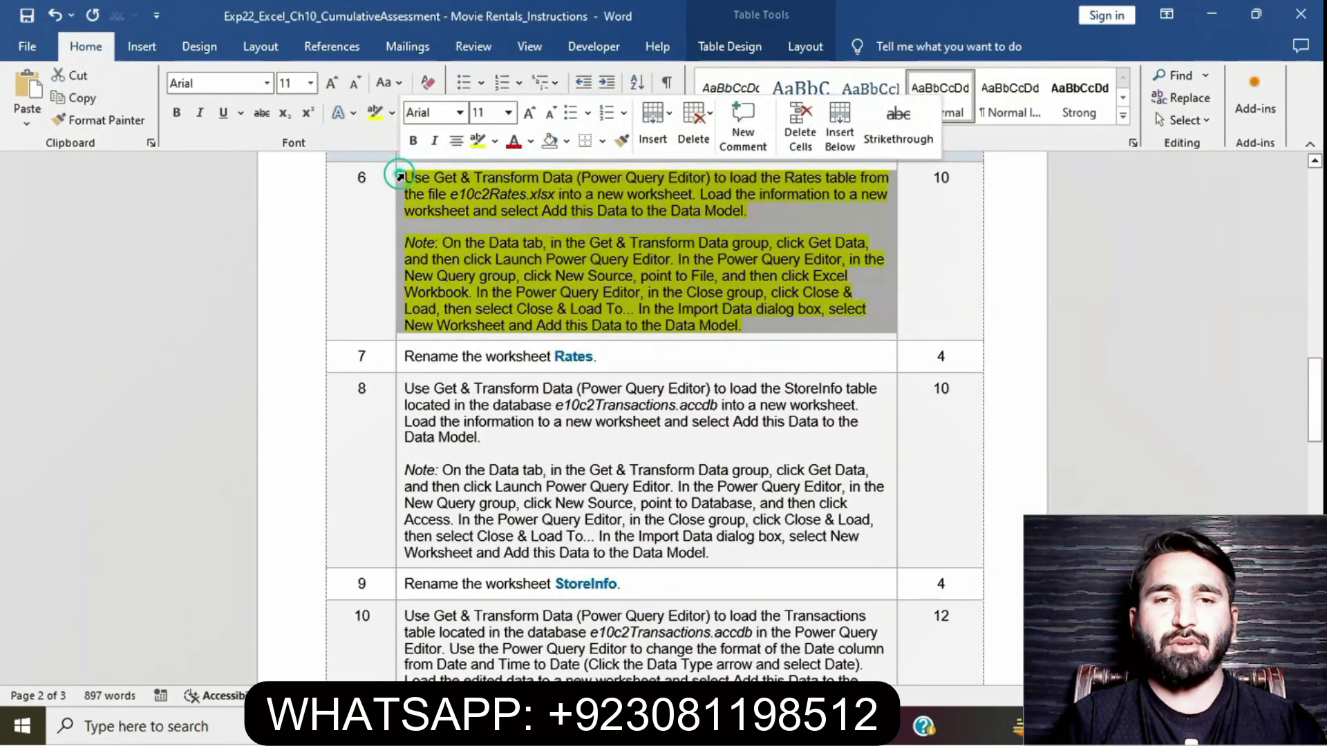
pyautogui.click(477, 140)
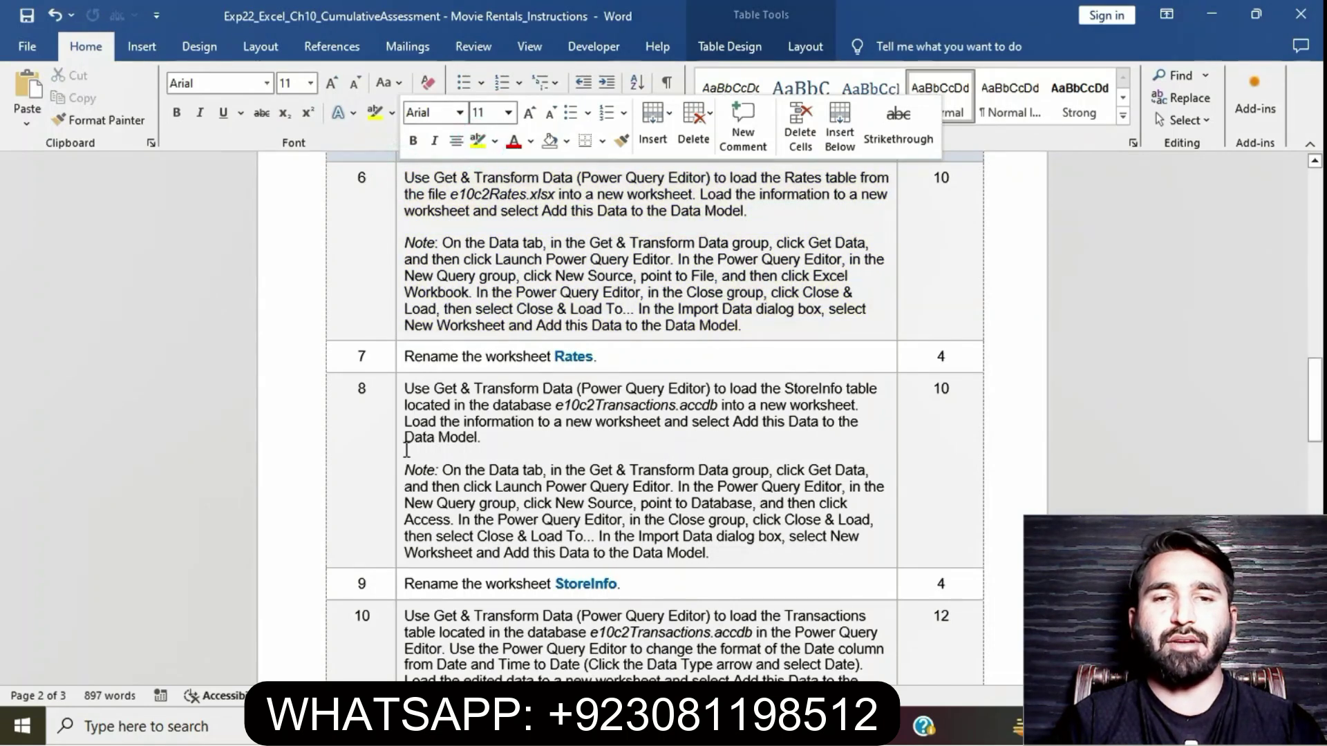
pyautogui.click(395, 358)
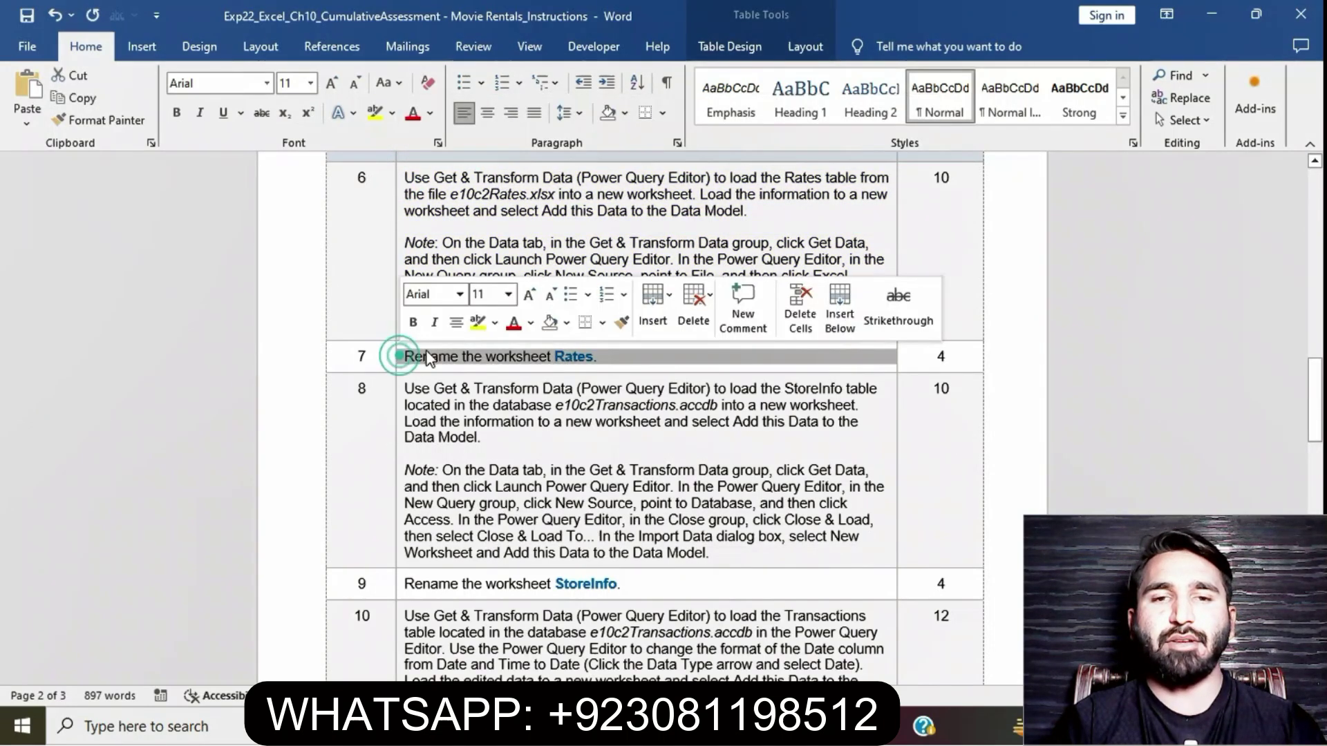
pyautogui.click(477, 322)
# Copy the name "Rates" from the step 7 instruction and rename Sheet4 in the Excel workbook as Rates
pyautogui.doubleClick(591, 356)
pyautogui.hotkey('ctrl', 'c')
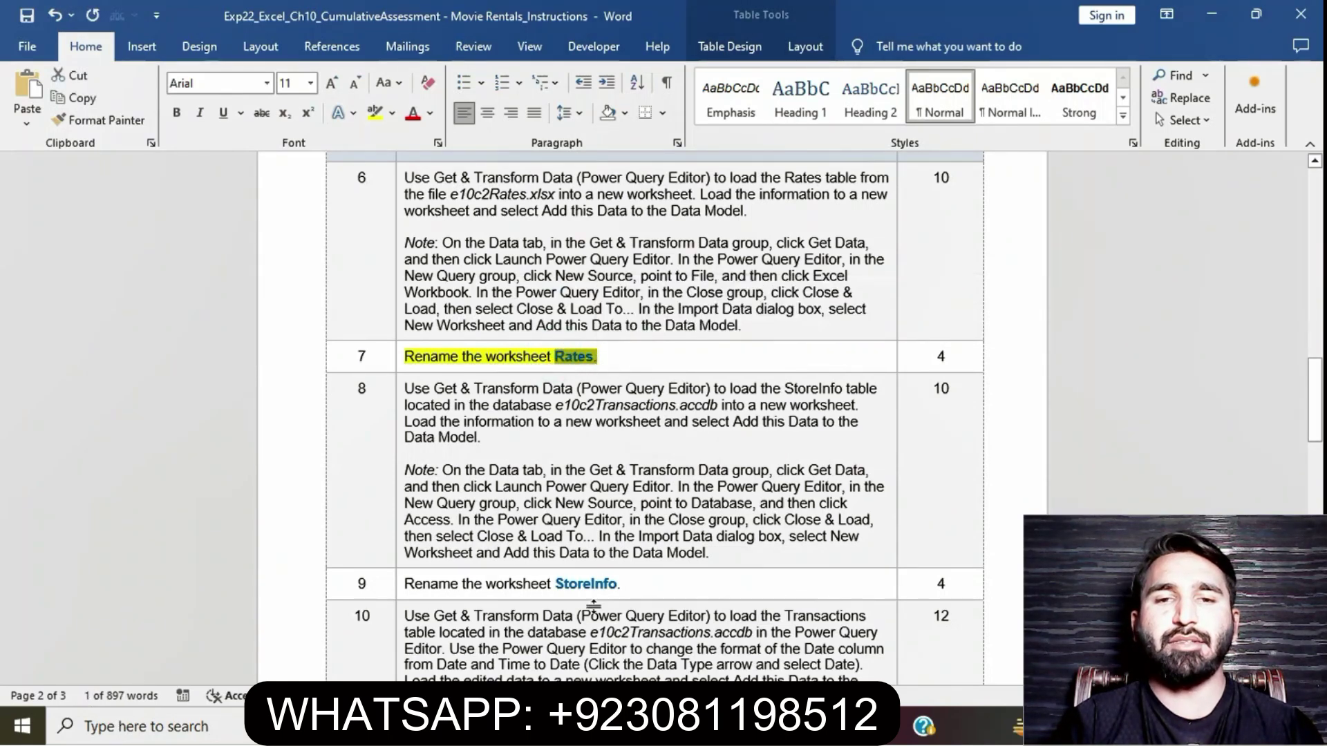
pyautogui.hotkey('alt', 'Tab')
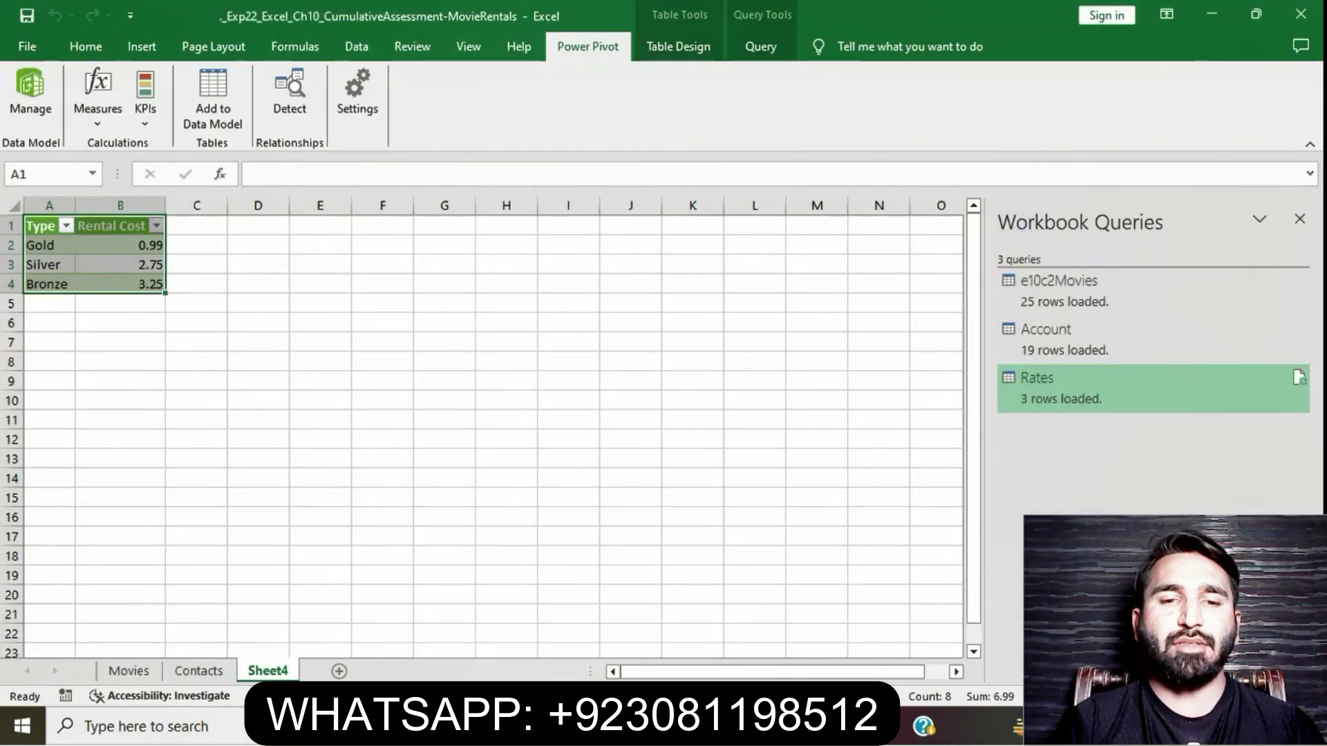
pyautogui.rightClick(270, 670)
pyautogui.click(298, 486)
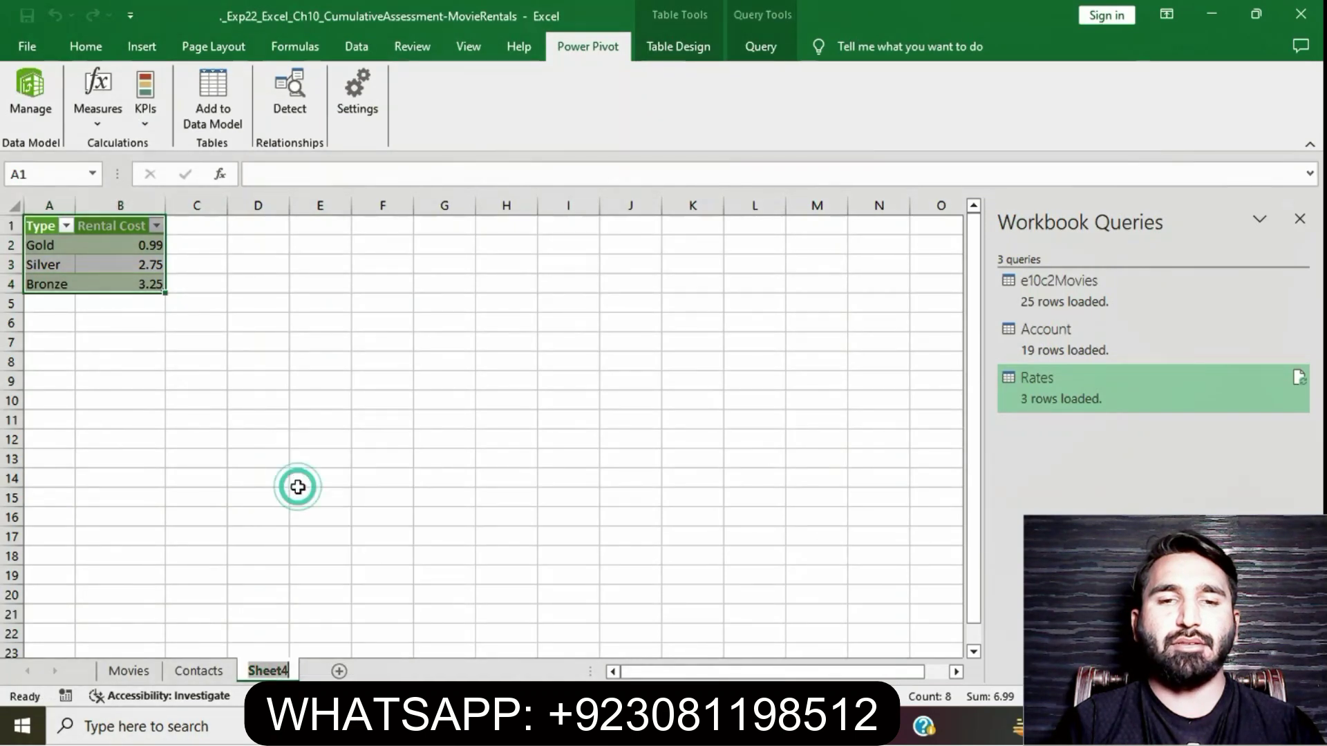
pyautogui.hotkey('ctrl', 'v')
pyautogui.press('Return')
pyautogui.click(528, 495)
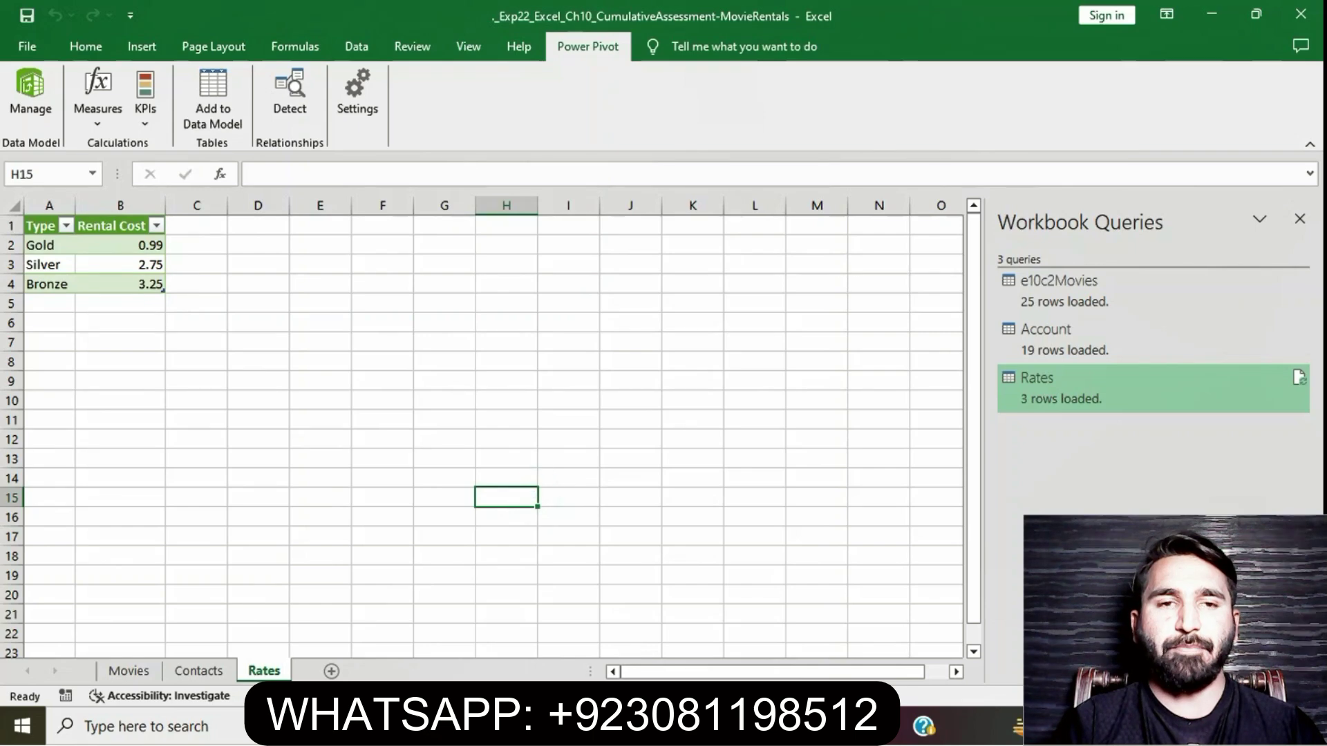
# In the Word instructions, remove the highlight from step 7 and highlight the step 8 instruction in yellow
pyautogui.hotkey('alt', 'Tab')
pyautogui.moveTo(1313, 382); pyautogui.dragTo(1313, 386)
pyautogui.moveTo(4, 420)
pyautogui.mouseDown()
pyautogui.moveTo(3, 563)
pyautogui.moveTo(4, 424)
pyautogui.mouseUp()
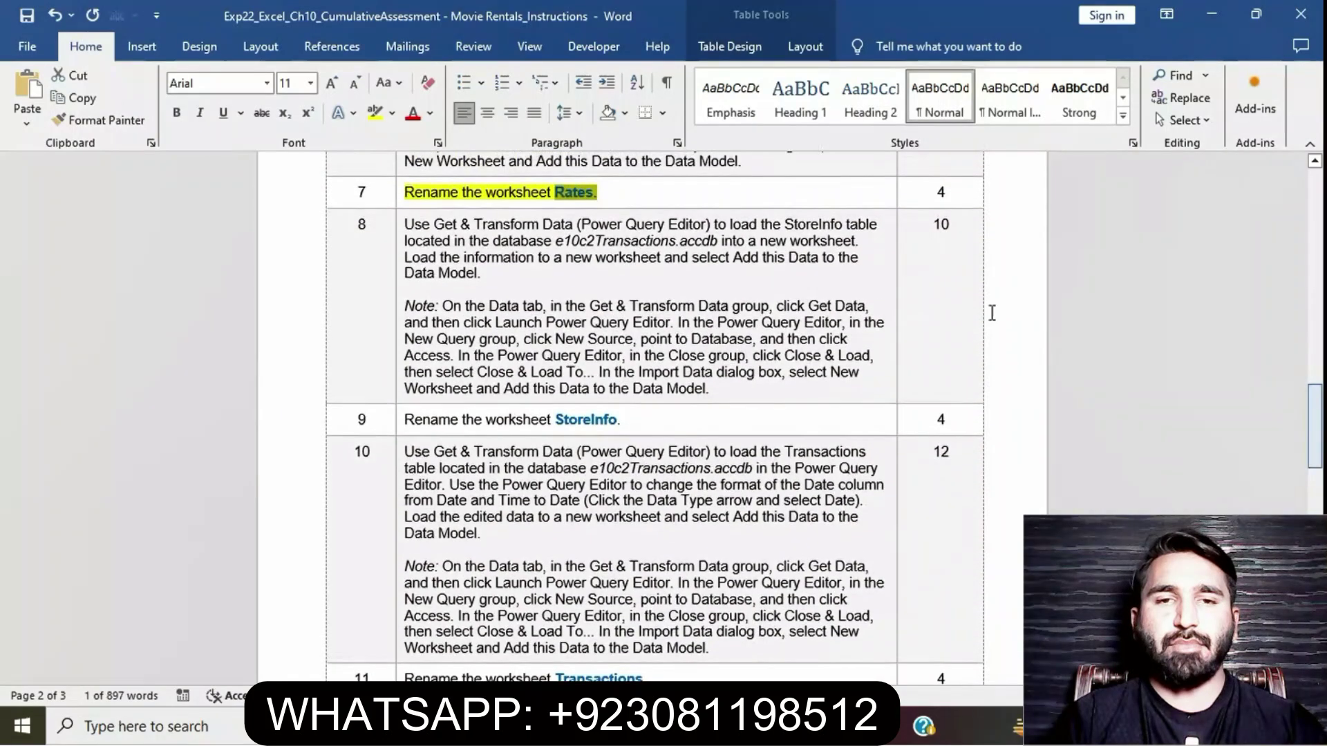
pyautogui.click(396, 197)
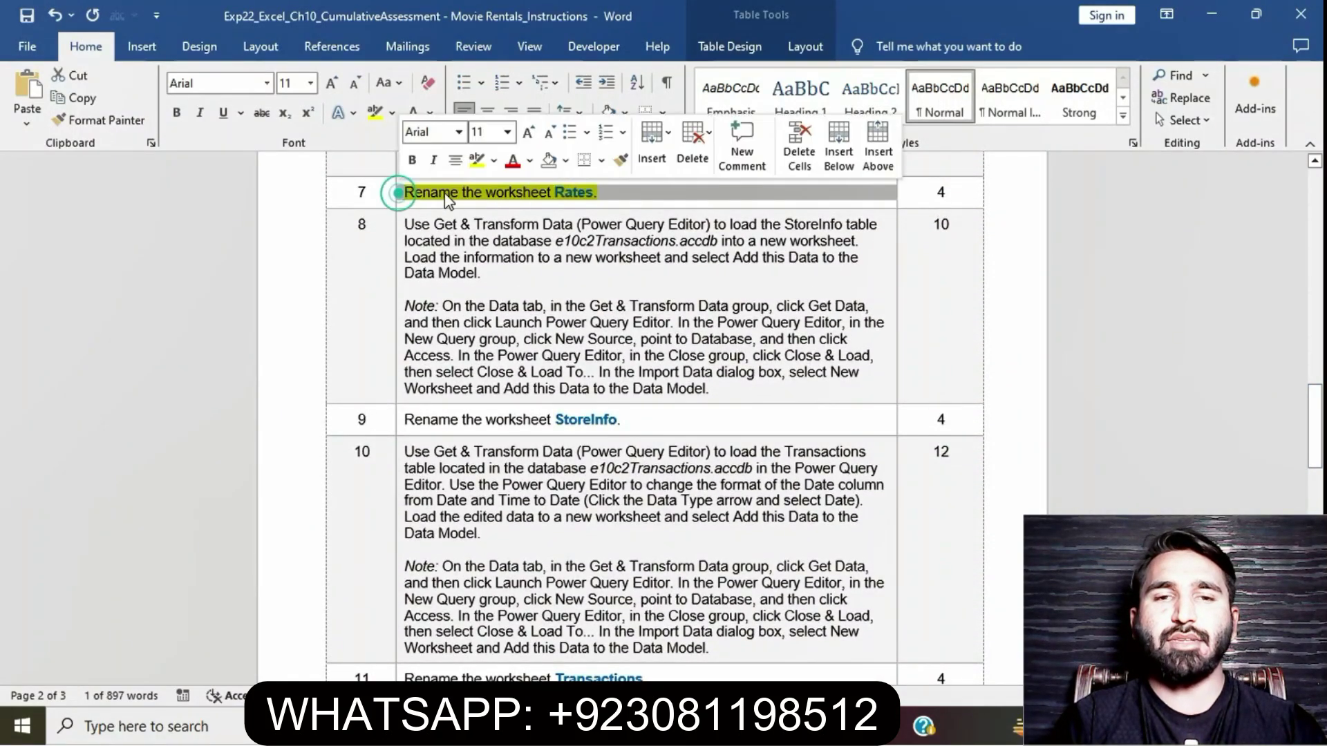
pyautogui.click(477, 160)
pyautogui.click(398, 226)
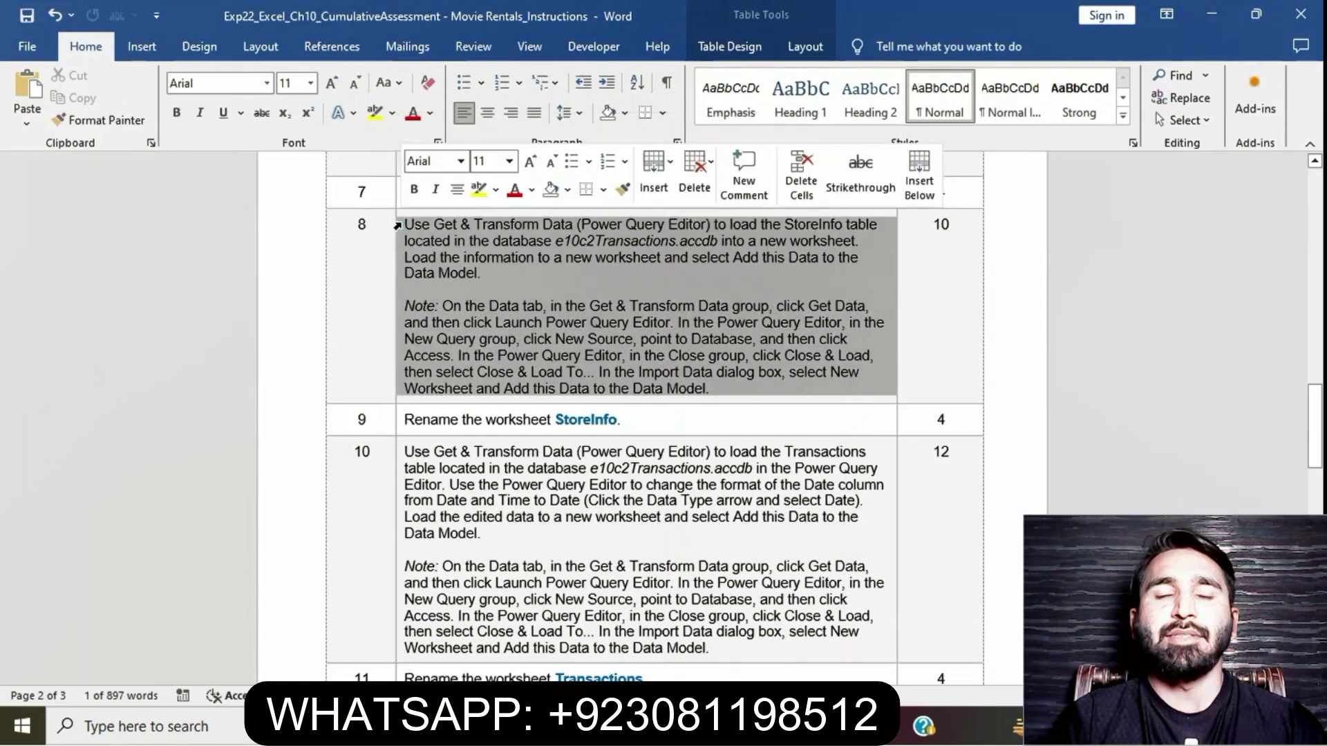
pyautogui.click(479, 189)
pyautogui.click(509, 284)
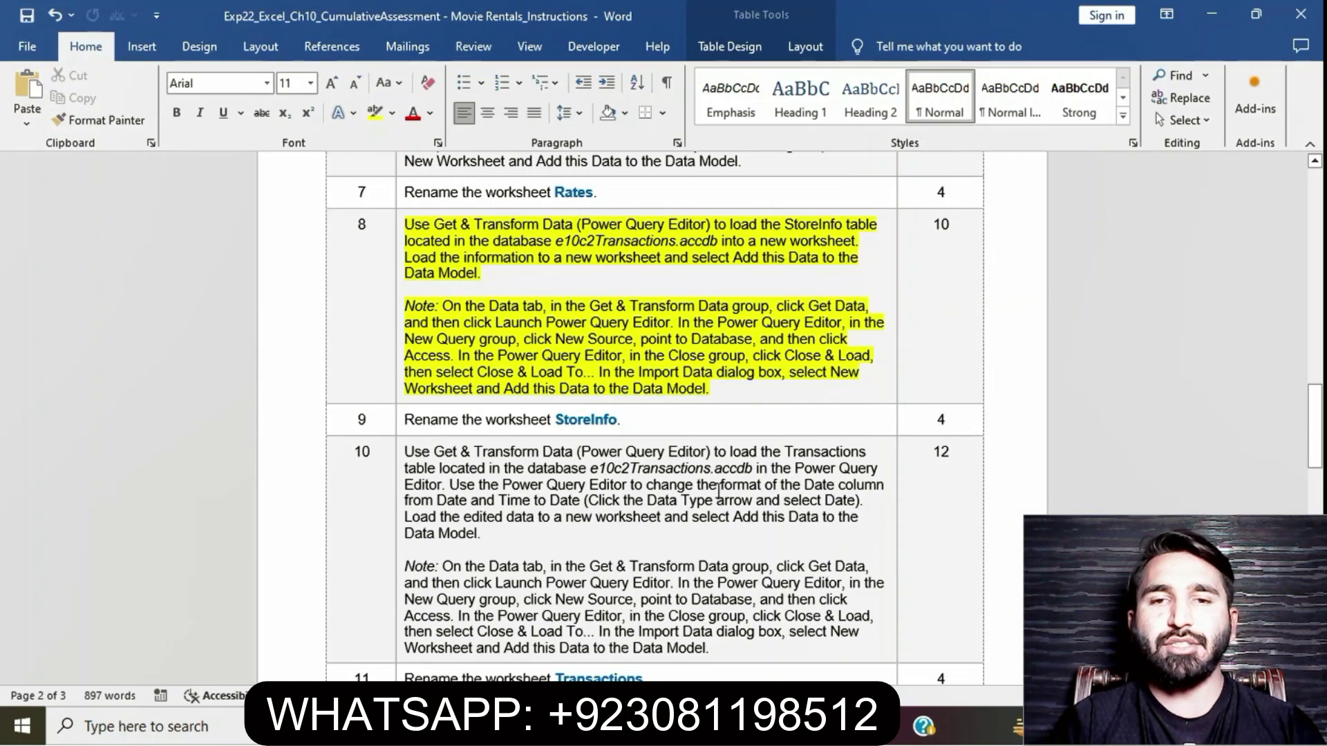
# Return to the Excel workbook and load the StoreInfo table from the Access database e10c2Transactions into a new worksheet
pyautogui.hotkey('alt', 'Tab')
pyautogui.click(305, 243)
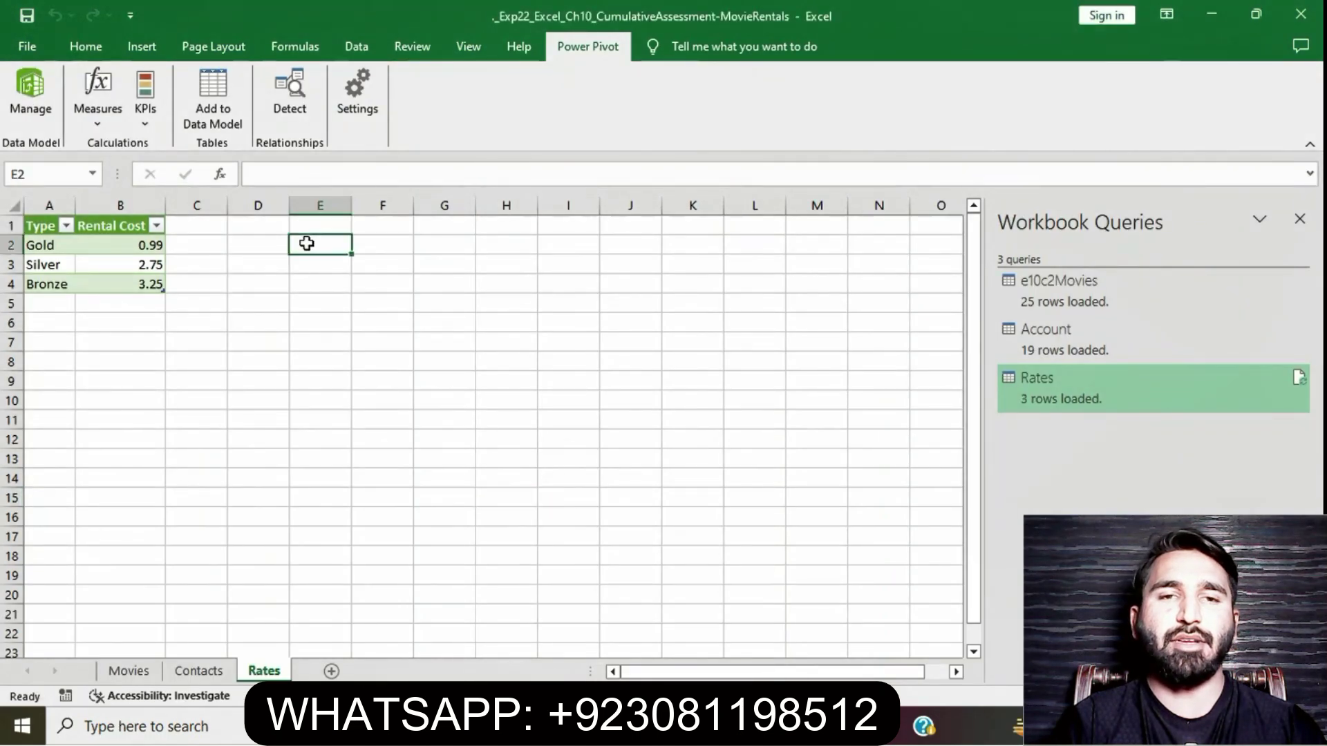
pyautogui.click(366, 46)
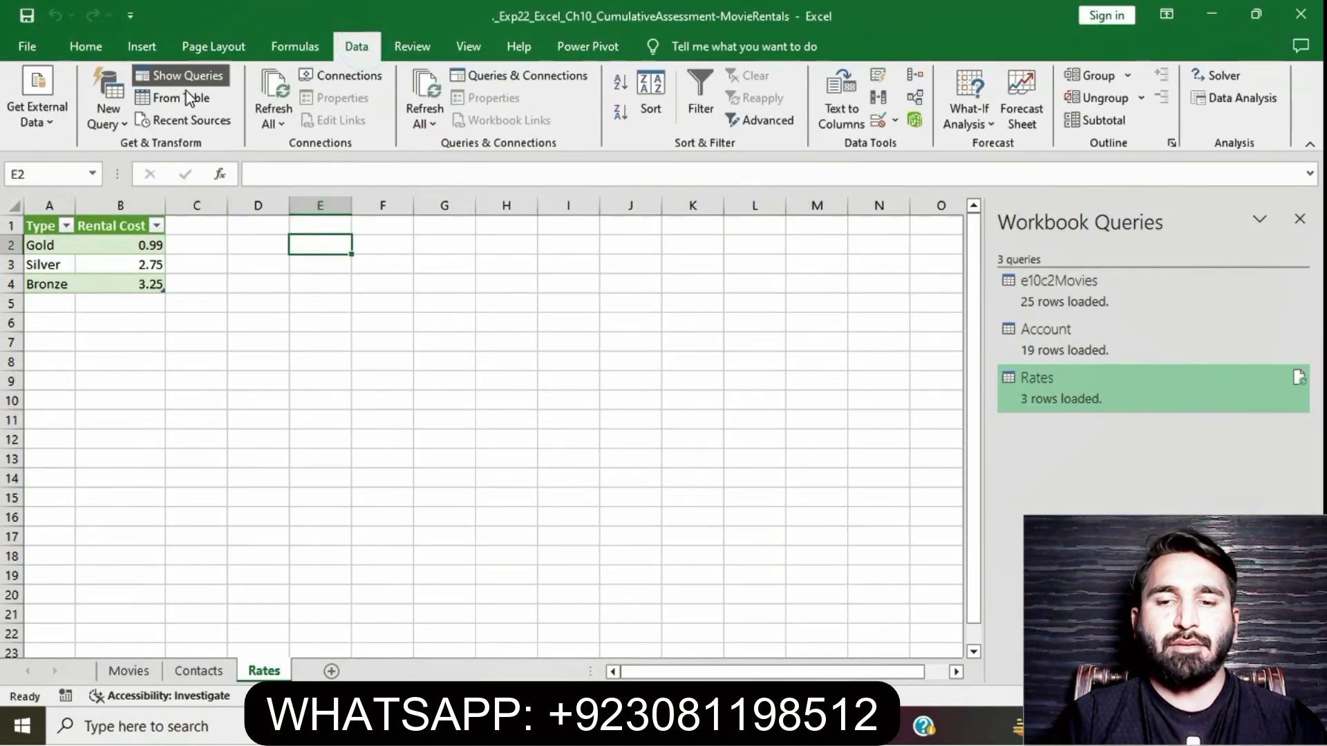
pyautogui.click(111, 123)
pyautogui.moveTo(151, 191)
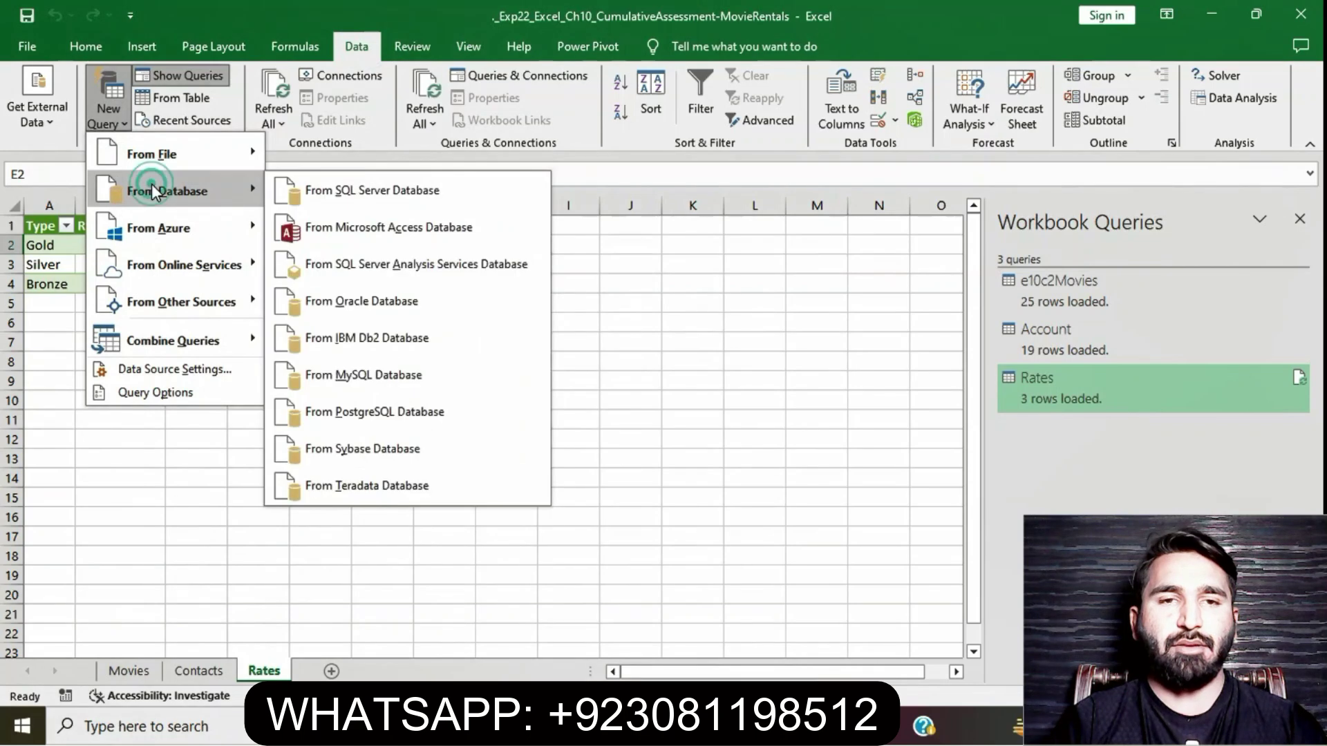
pyautogui.click(317, 227)
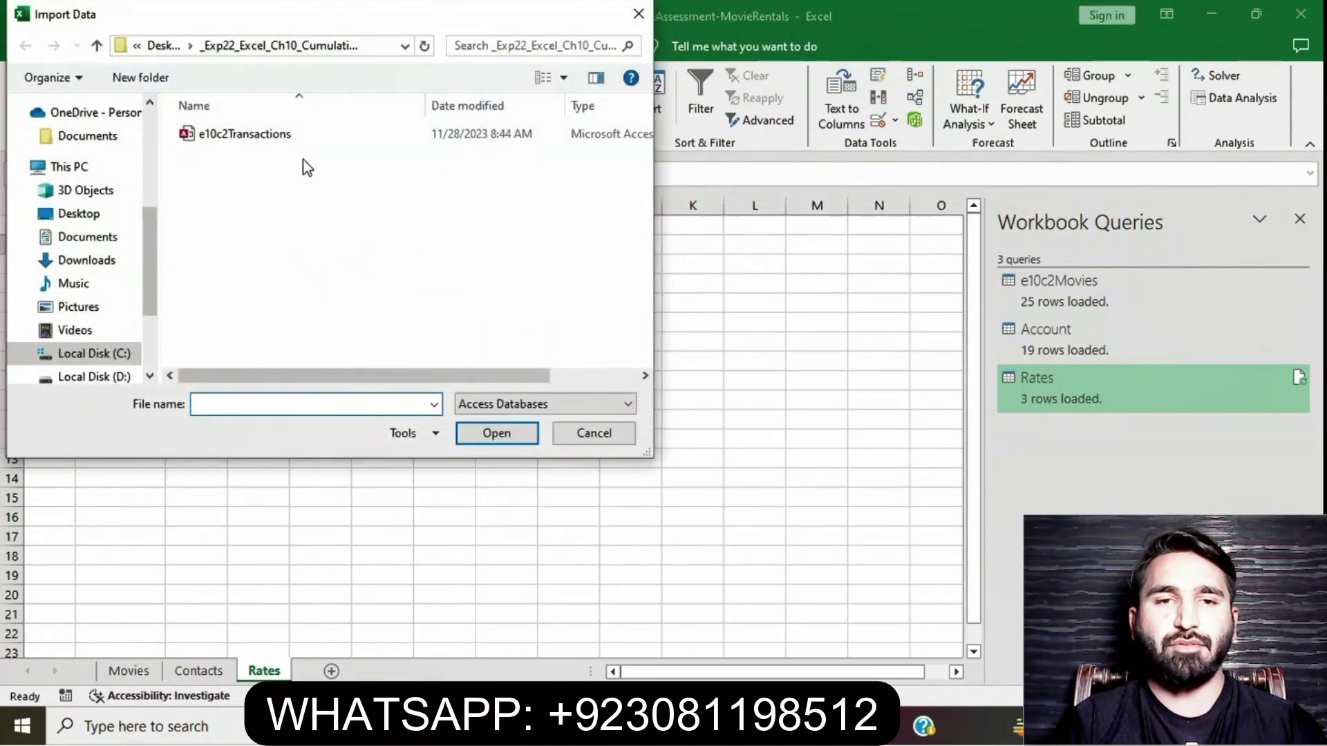
pyautogui.click(290, 136)
pyautogui.click(500, 435)
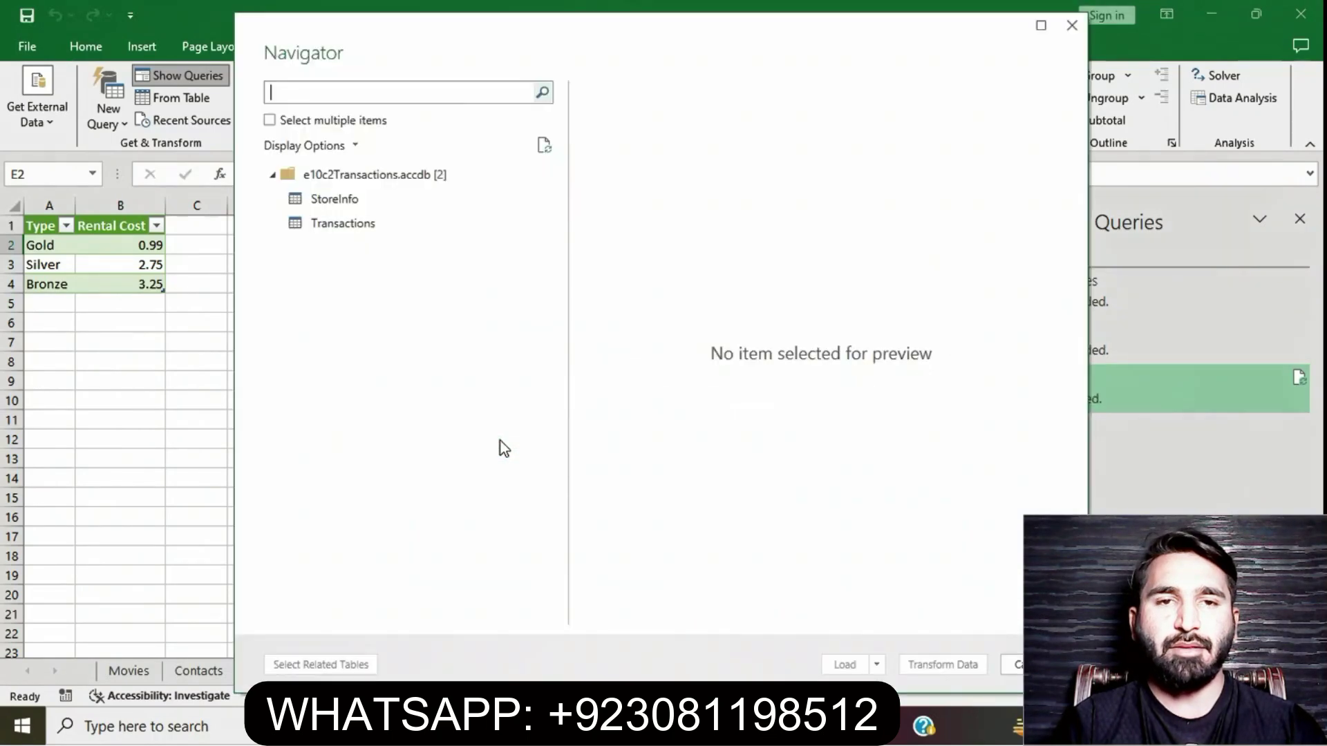
pyautogui.click(349, 202)
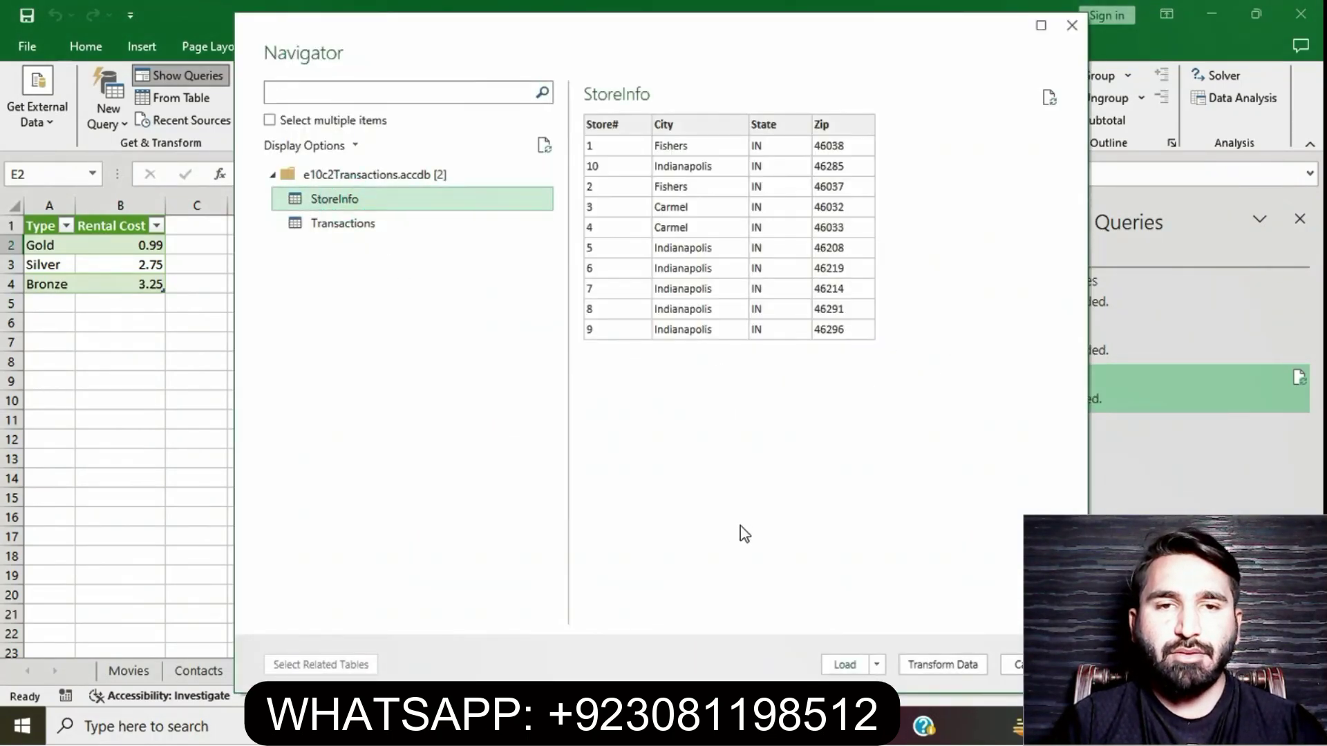
pyautogui.click(866, 665)
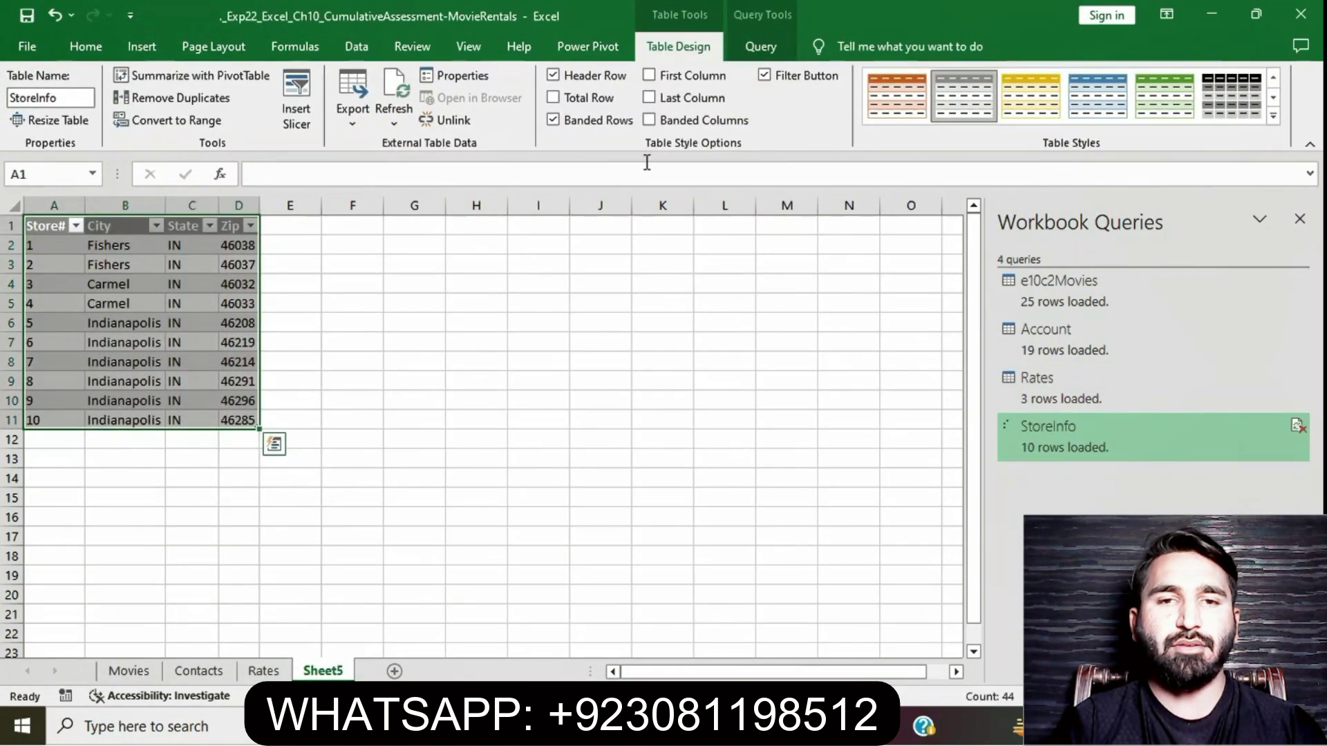
# Add the StoreInfo table to the Data Model and close the Power Pivot window
pyautogui.click(756, 43)
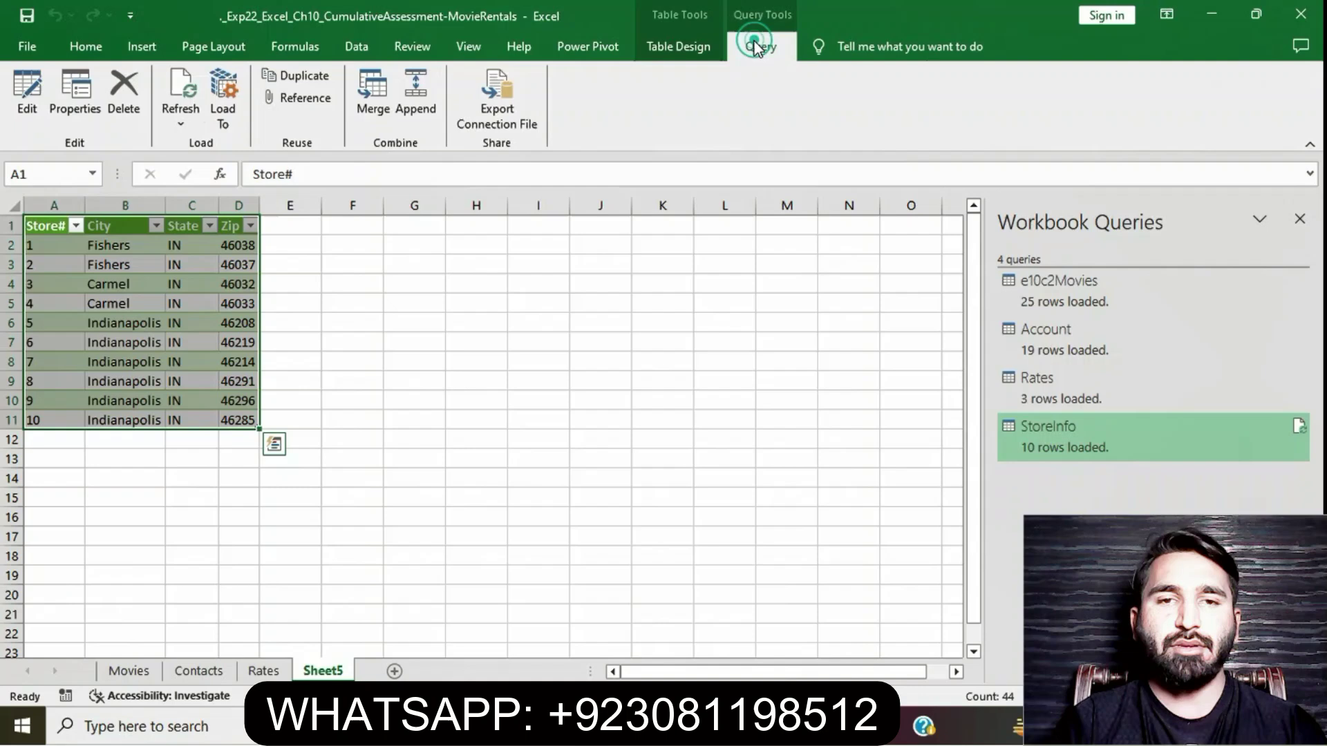
pyautogui.click(233, 97)
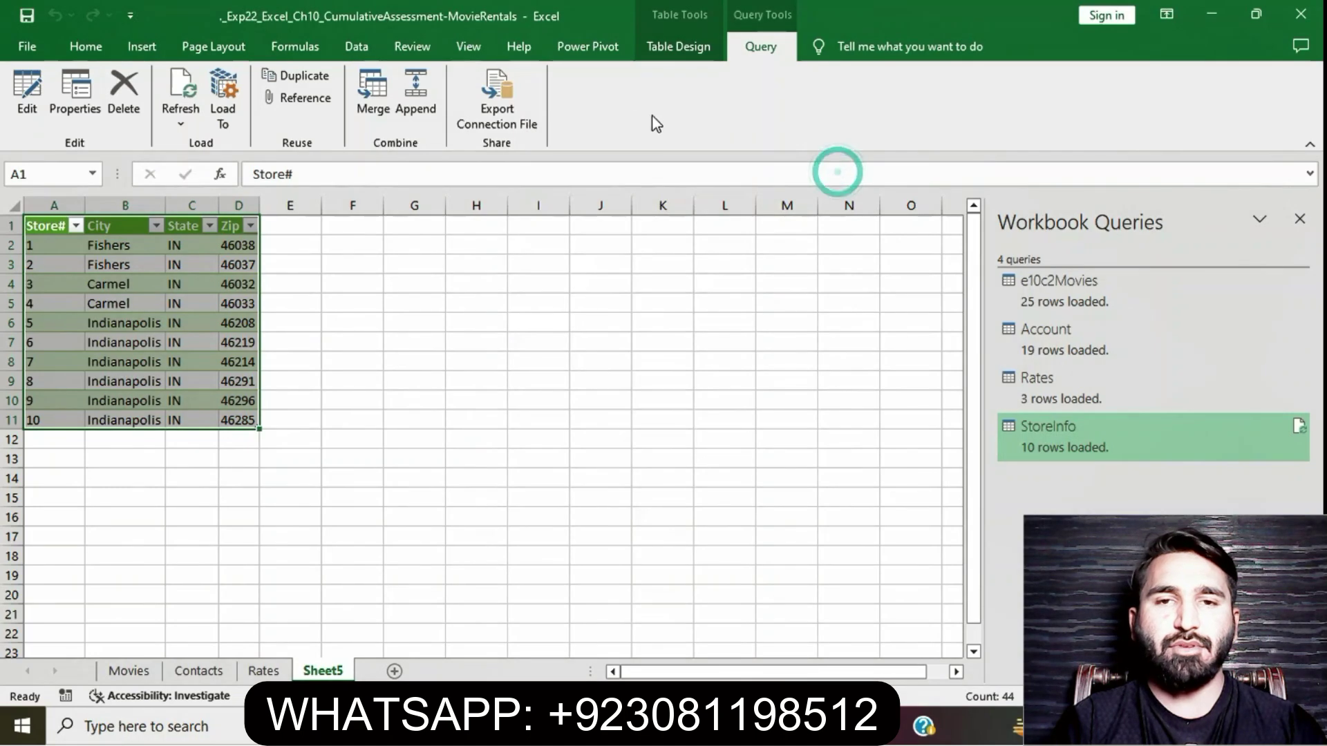
pyautogui.click(605, 51)
pyautogui.click(199, 118)
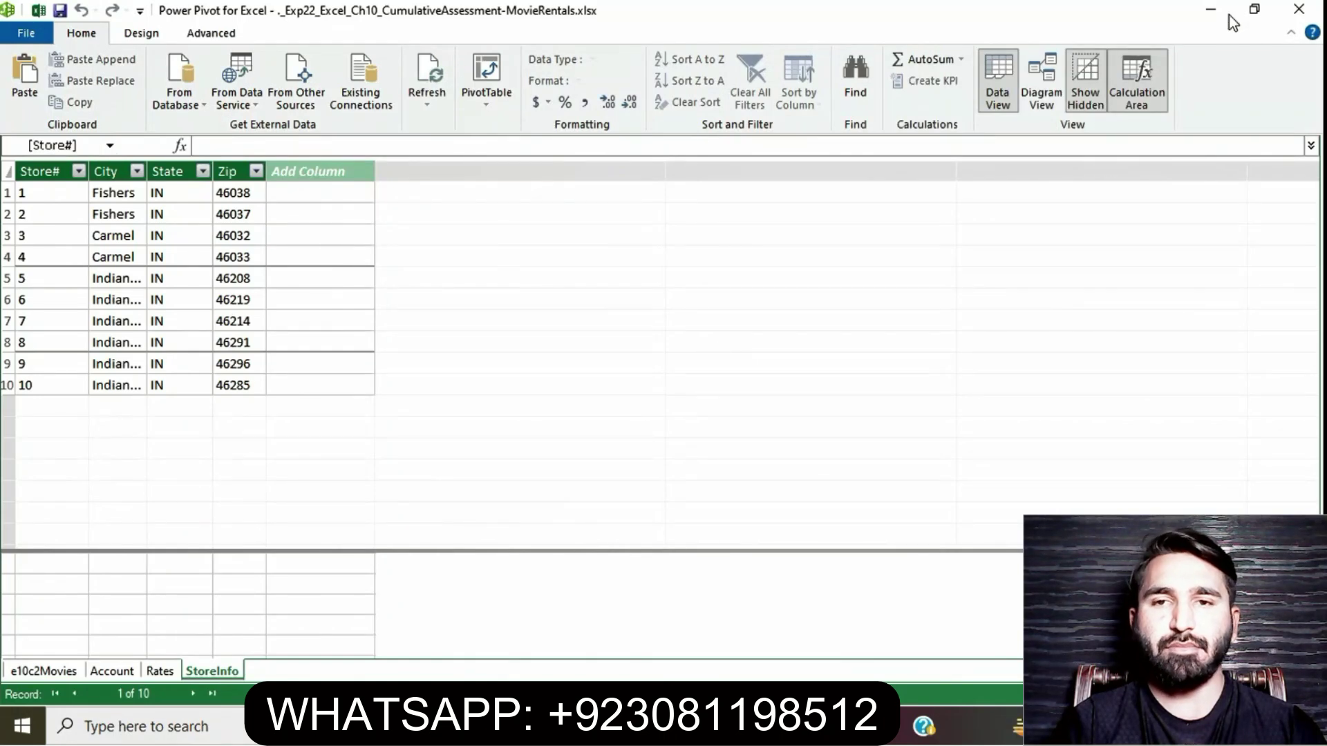
pyautogui.click(1298, 9)
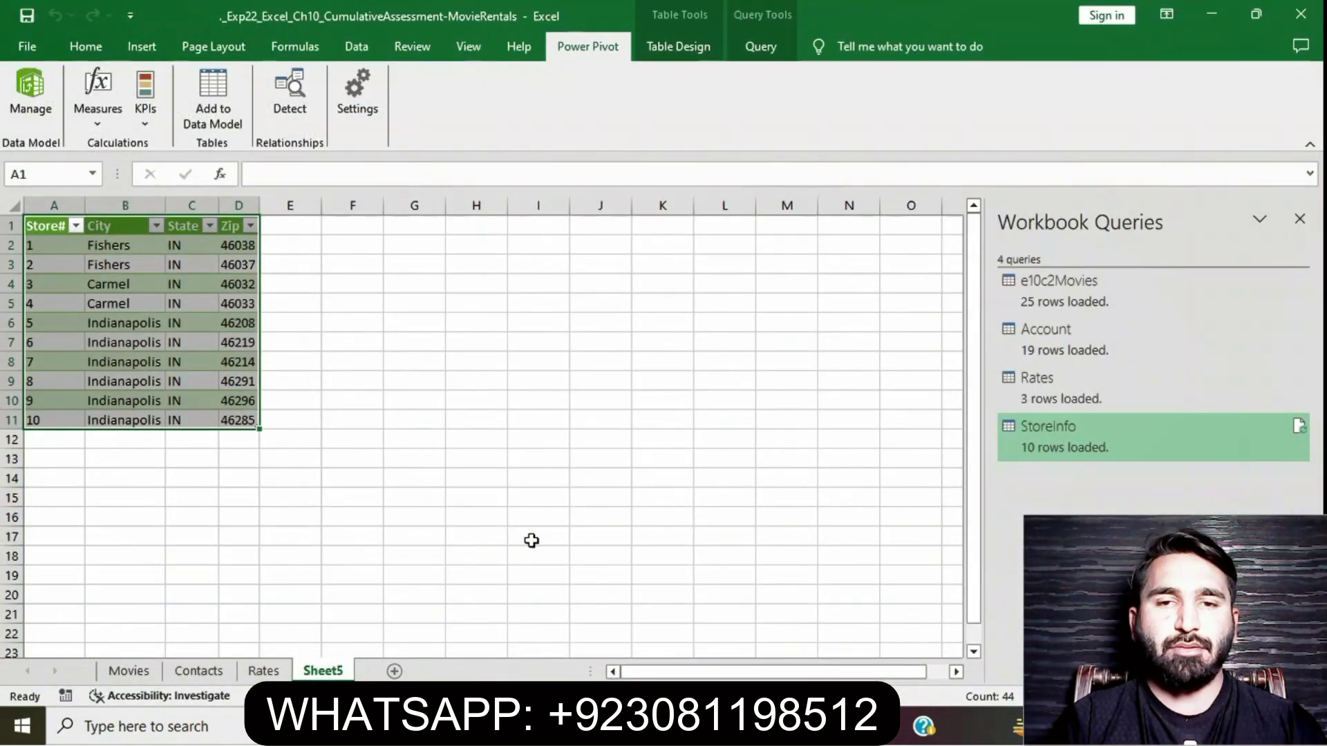
pyautogui.click(517, 541)
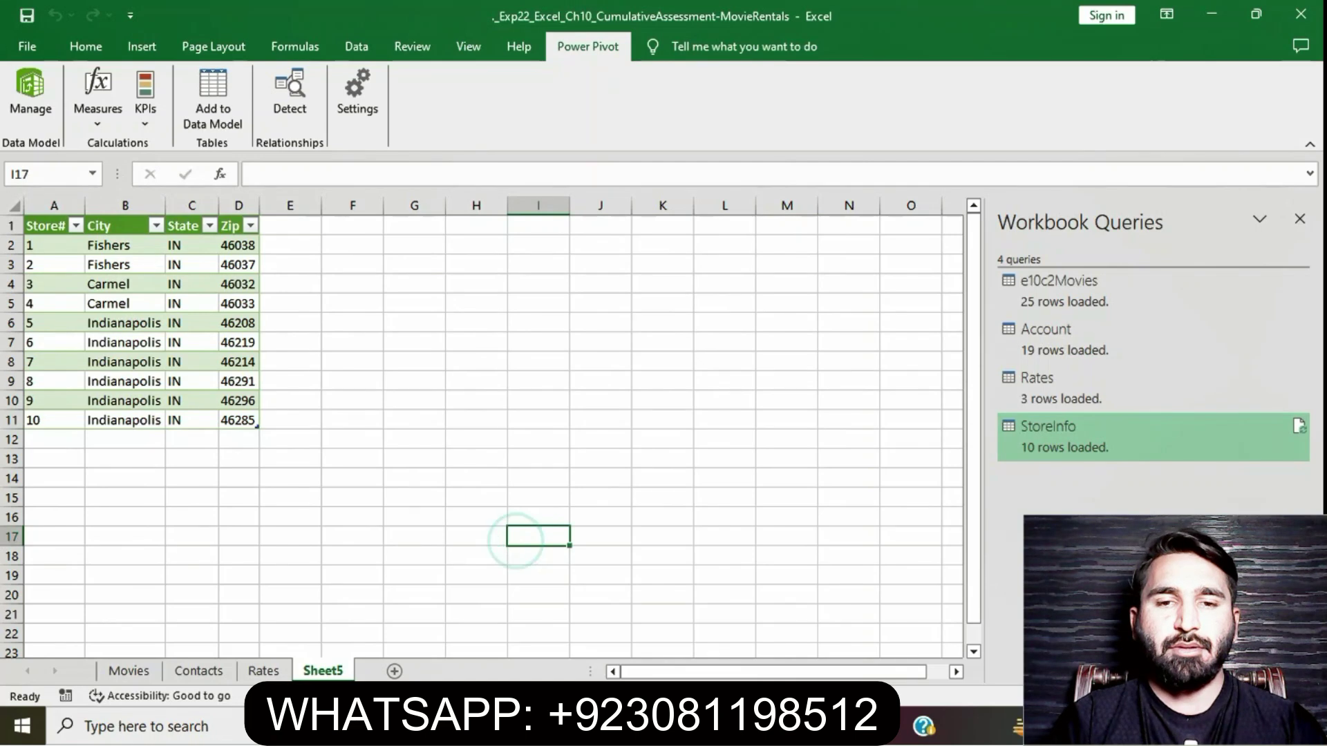
# Switch to the Word instructions, remove the highlight from step 8 and highlight the step 9 instruction in yellow
pyautogui.hotkey('alt', 'Tab')
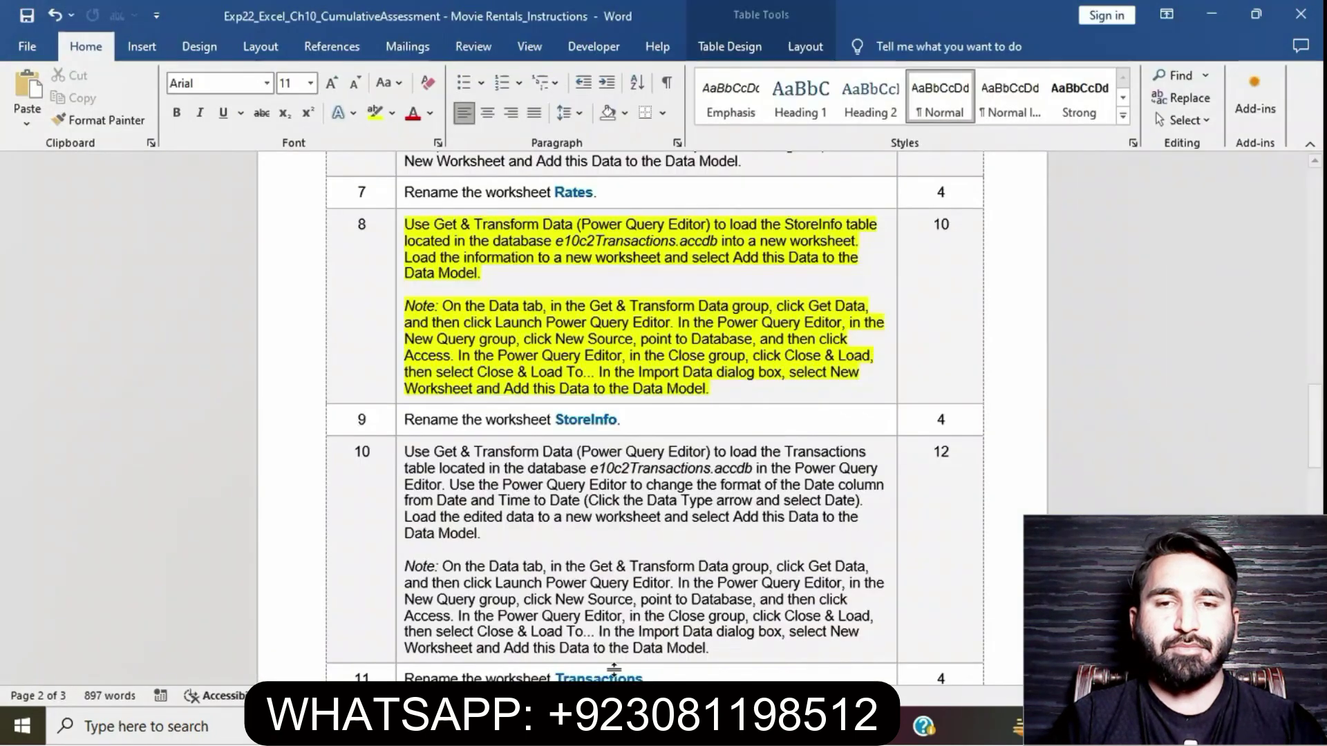
pyautogui.click(398, 231)
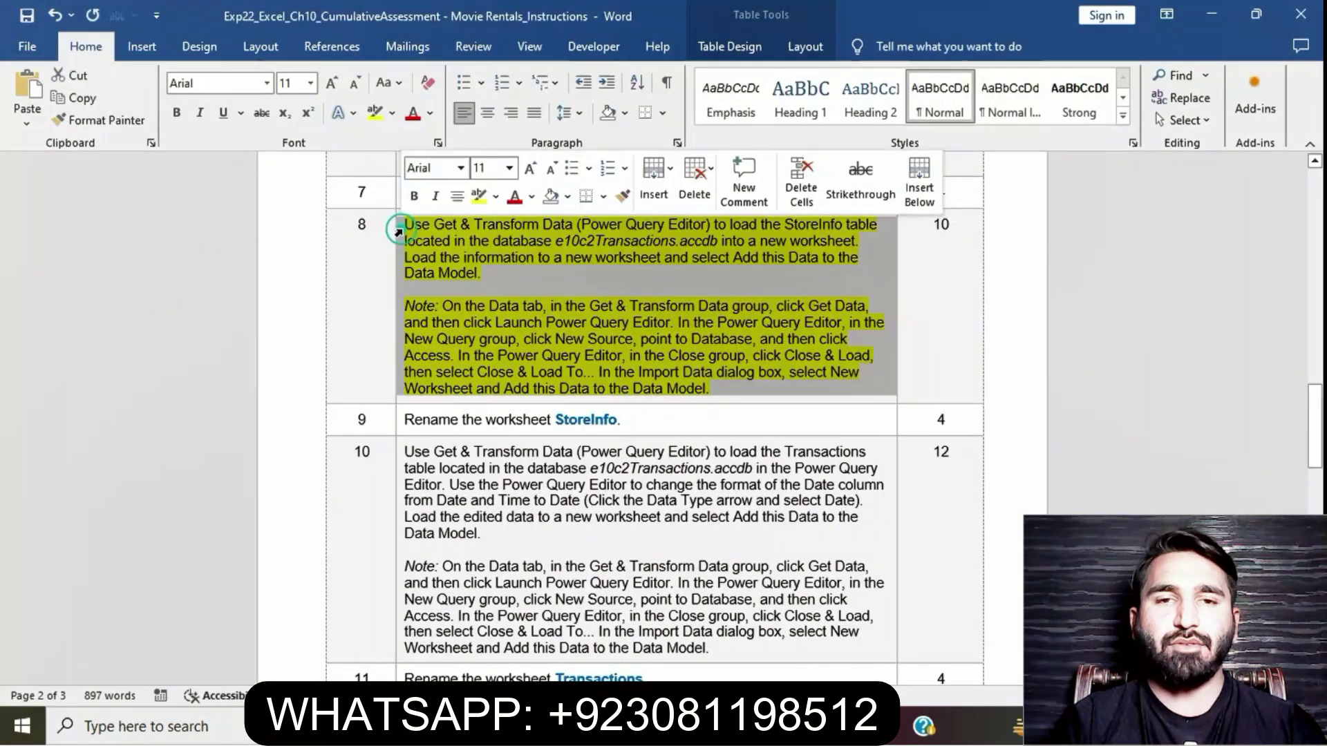
pyautogui.click(478, 196)
pyautogui.click(397, 421)
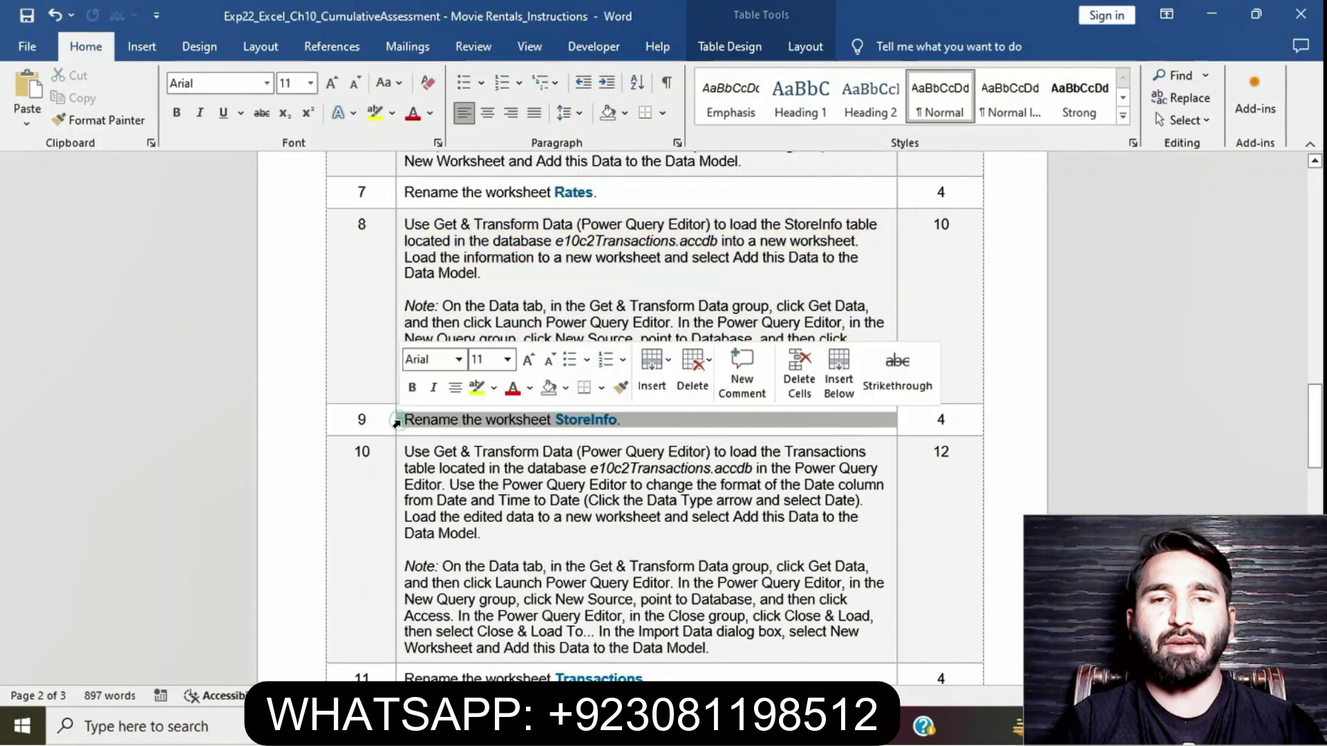
pyautogui.click(476, 388)
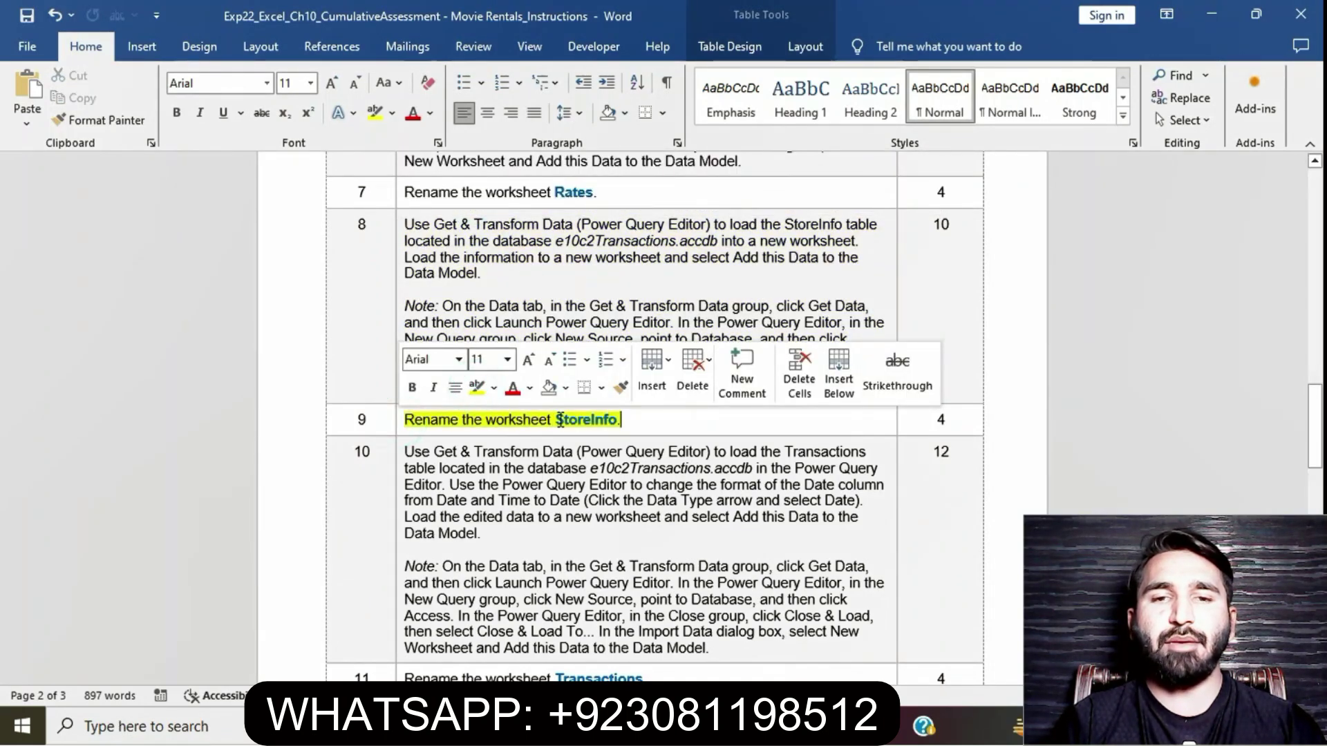
# Copy the name "StoreInfo" from the step 9 instruction and rename Sheet5 in the Excel workbook as StoreInfo
pyautogui.moveTo(554, 419); pyautogui.dragTo(620, 425)
pyautogui.hotkey('ctrl', 'c')
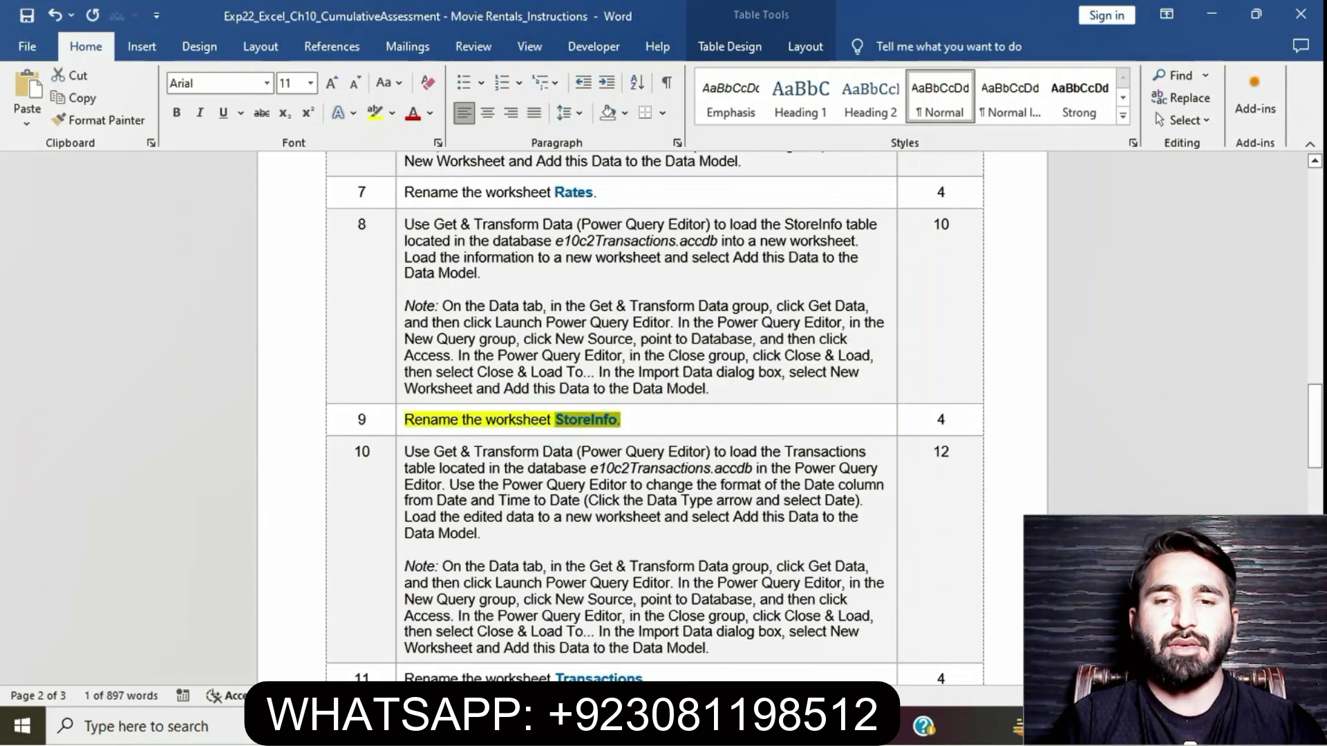
pyautogui.hotkey('alt', 'Tab')
pyautogui.rightClick(335, 672)
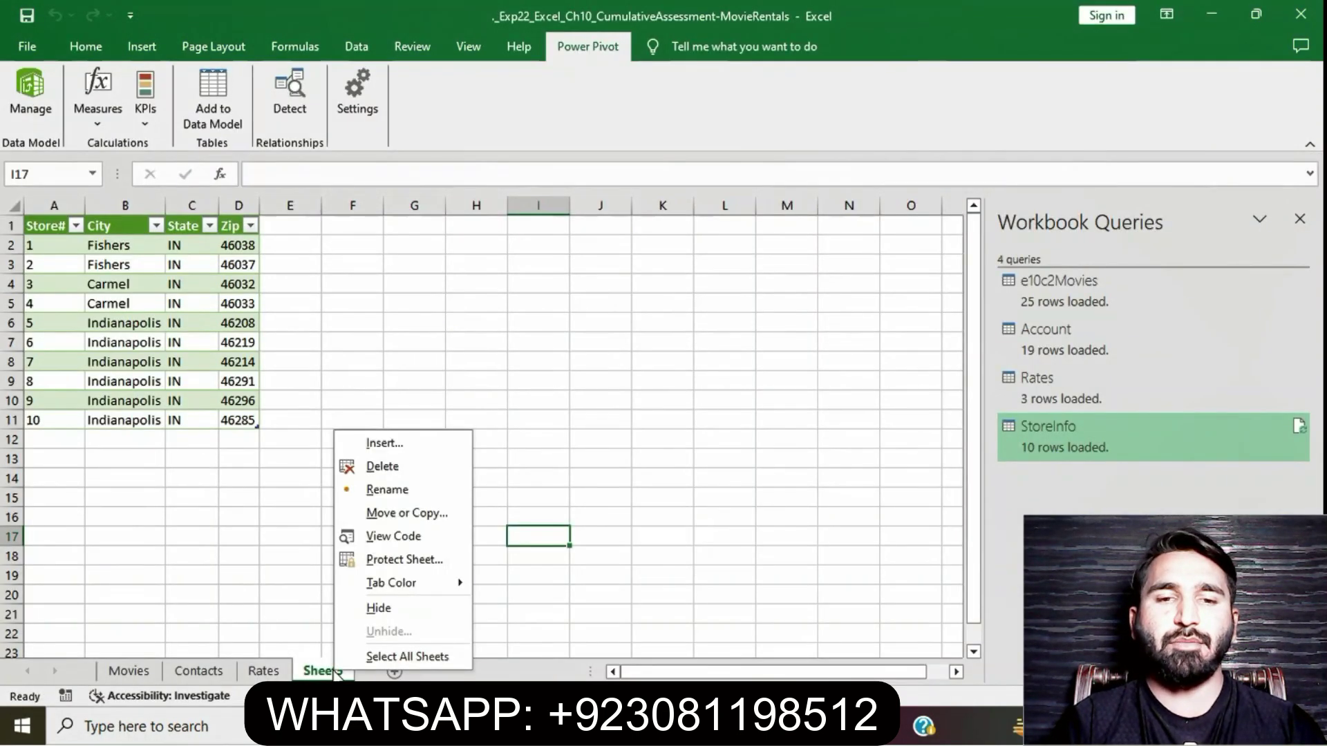
pyautogui.click(385, 490)
pyautogui.hotkey('ctrl', 'v')
pyautogui.press('BackSpace')
pyautogui.press('Return')
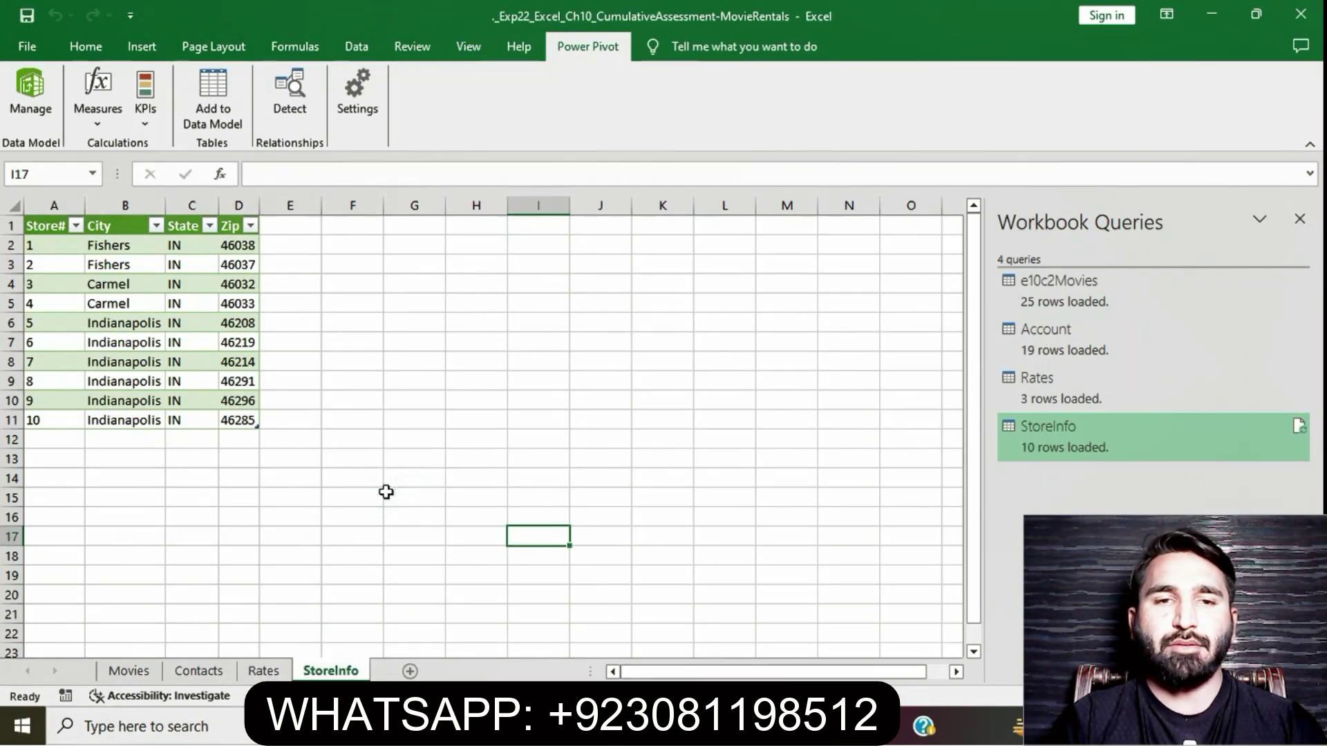
pyautogui.click(659, 521)
# Return to the Word instructions, remove the highlight from step 9 and highlight the step 10 instruction in yellow
pyautogui.hotkey('alt', 'Tab')
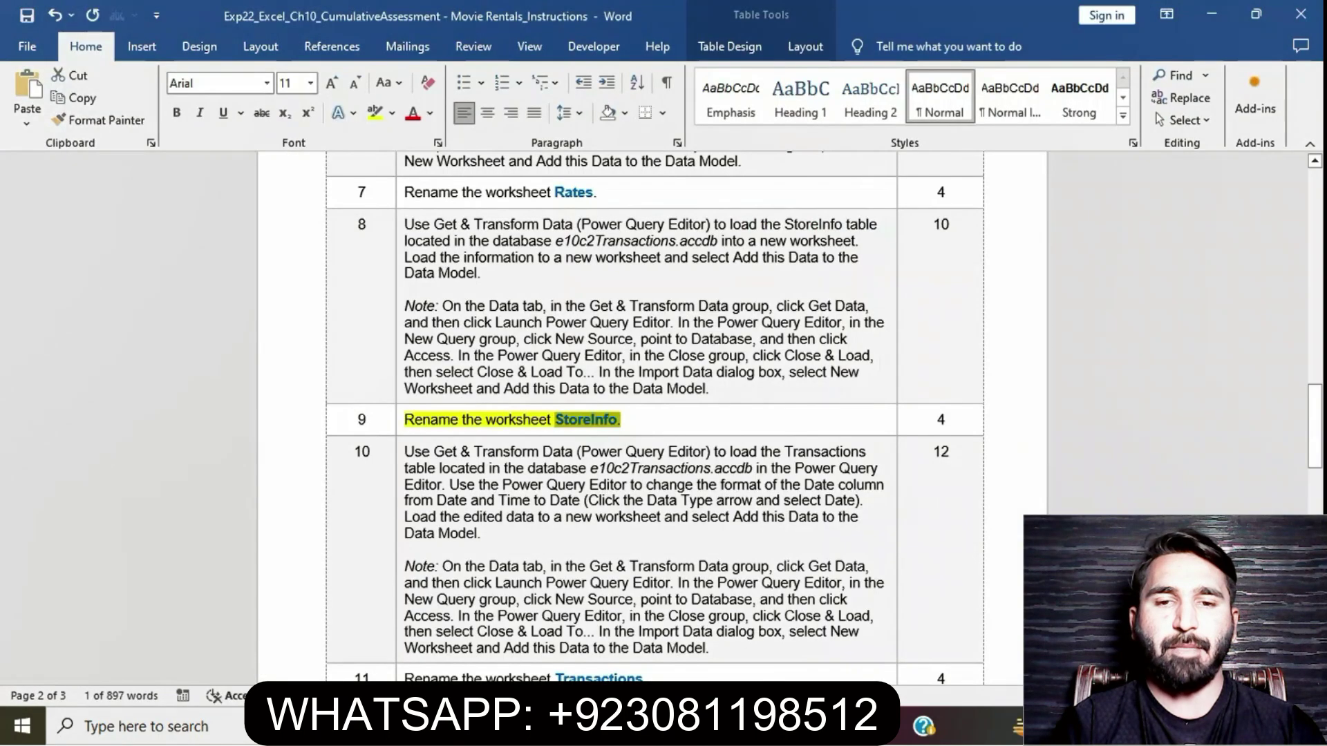
pyautogui.tripleClick(406, 420)
pyautogui.click(476, 387)
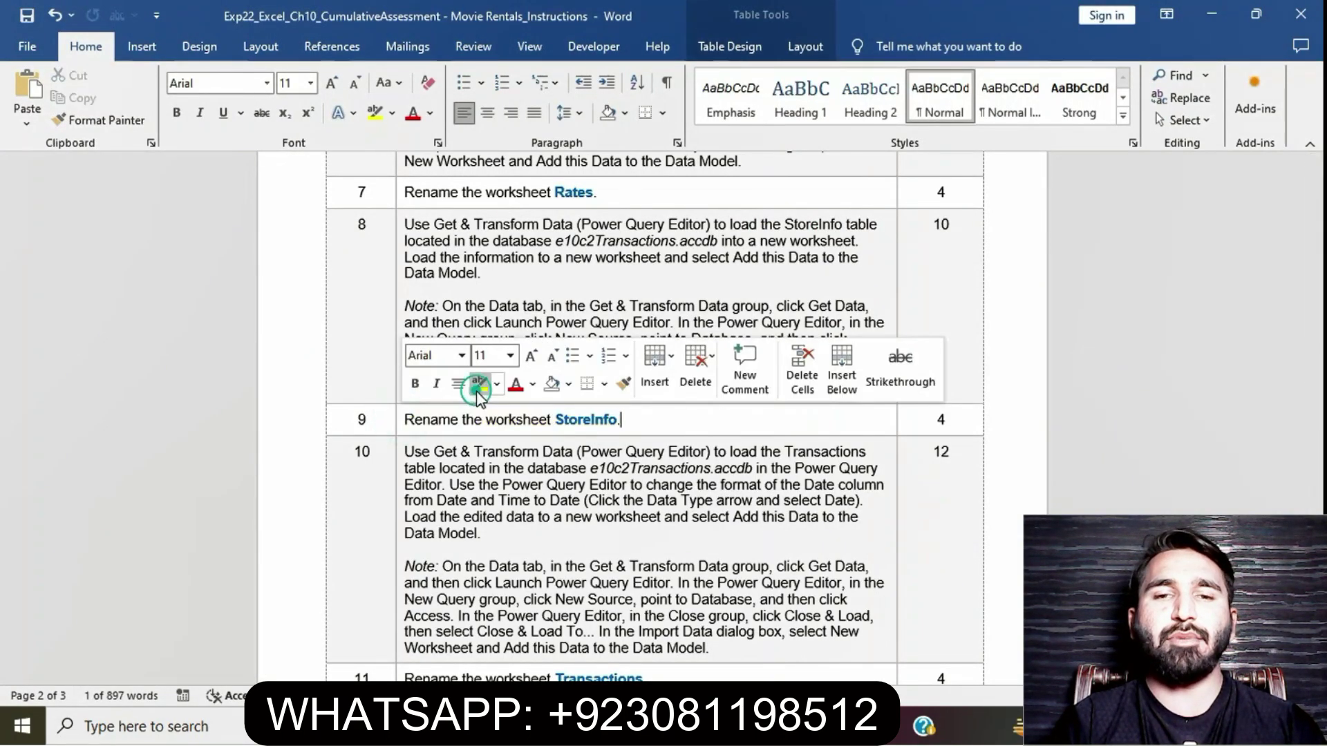
pyautogui.click(399, 452)
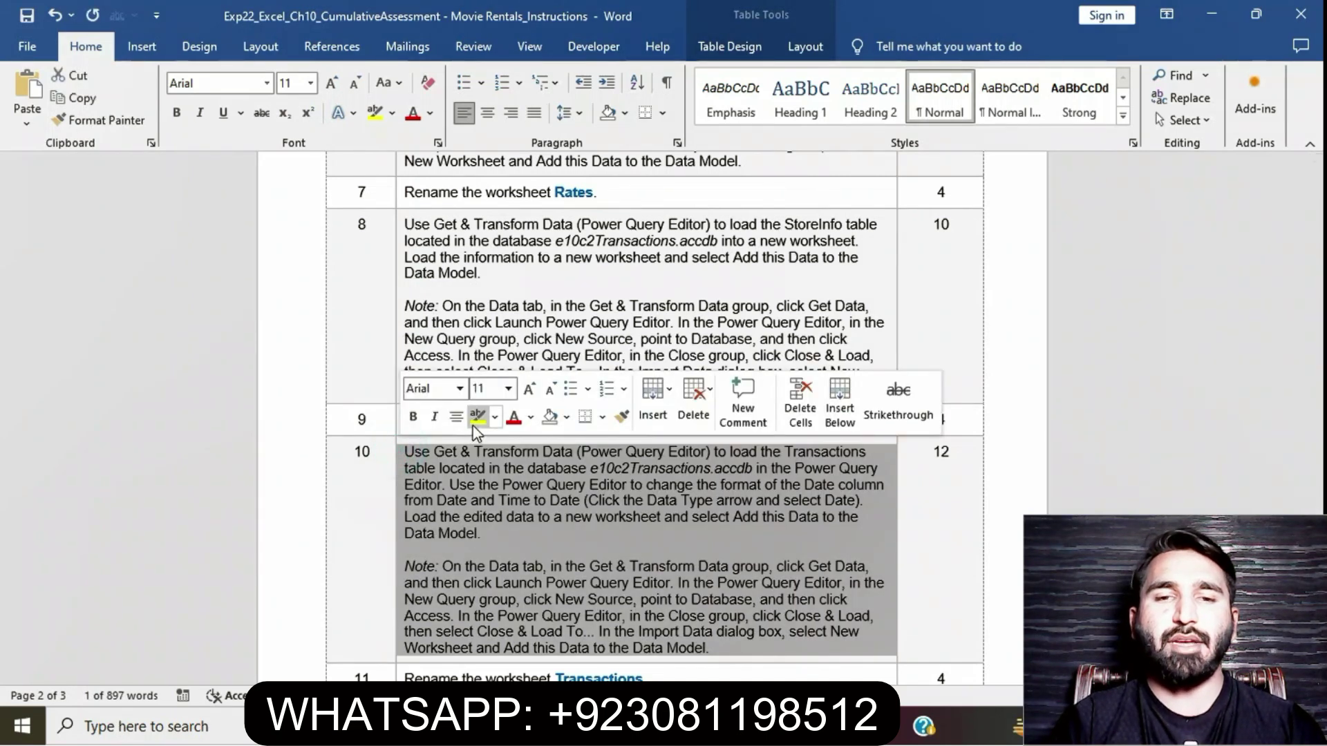
pyautogui.click(477, 417)
pyautogui.click(1316, 407)
pyautogui.moveTo(1318, 407); pyautogui.dragTo(1318, 449)
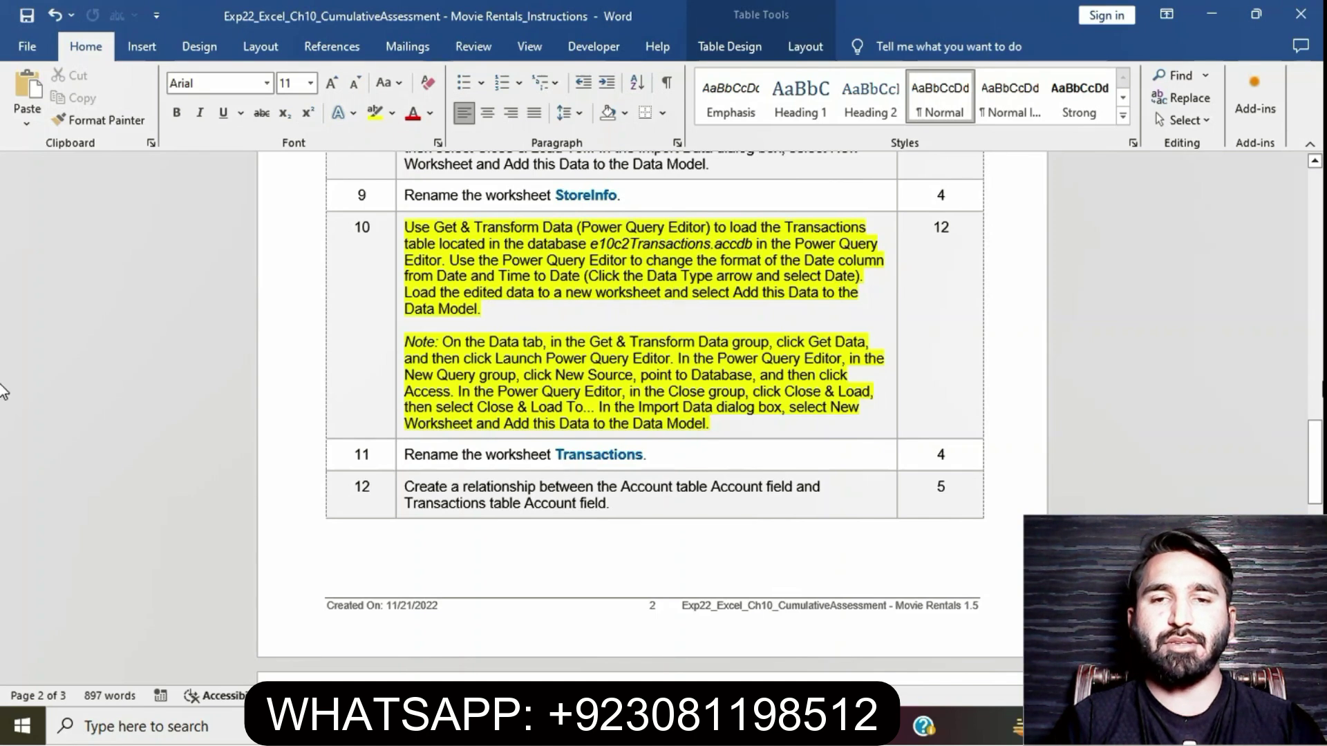
pyautogui.moveTo(2, 411)
pyautogui.mouseDown()
pyautogui.moveTo(3, 545)
pyautogui.moveTo(3, 419)
pyautogui.mouseUp()
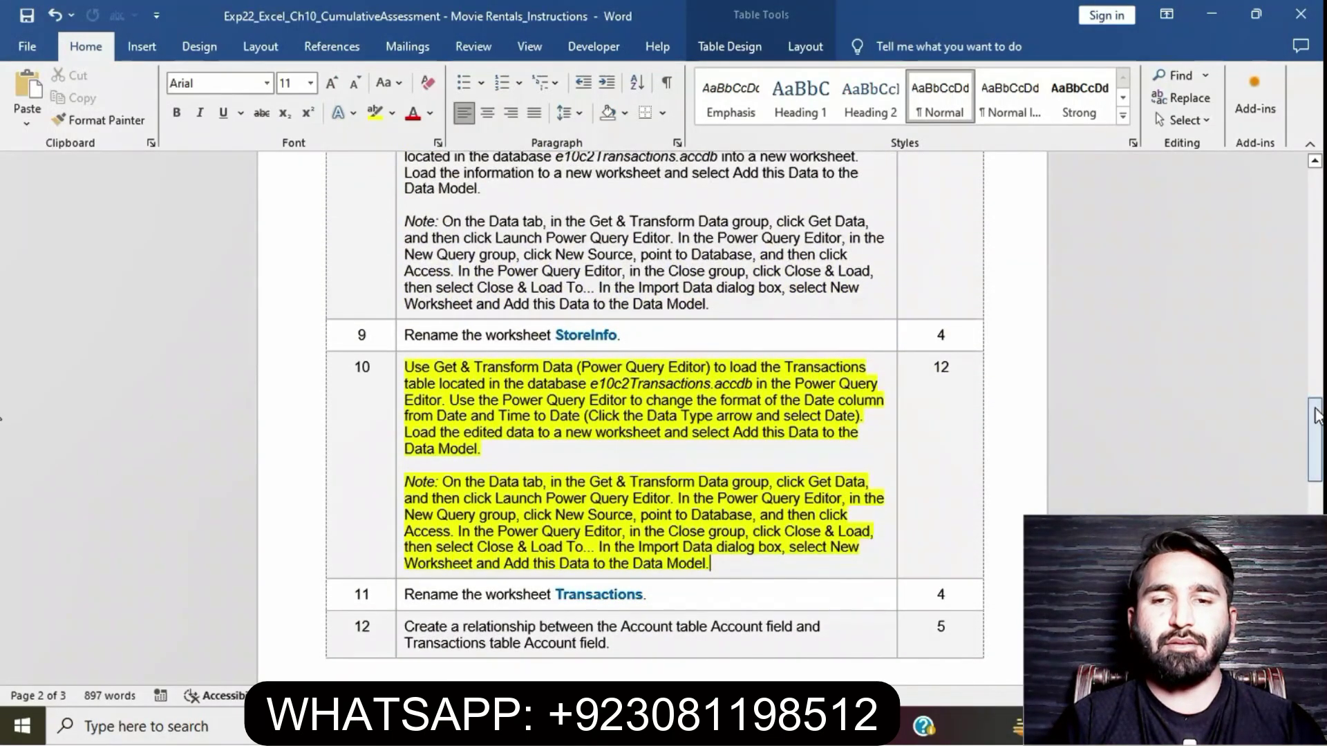